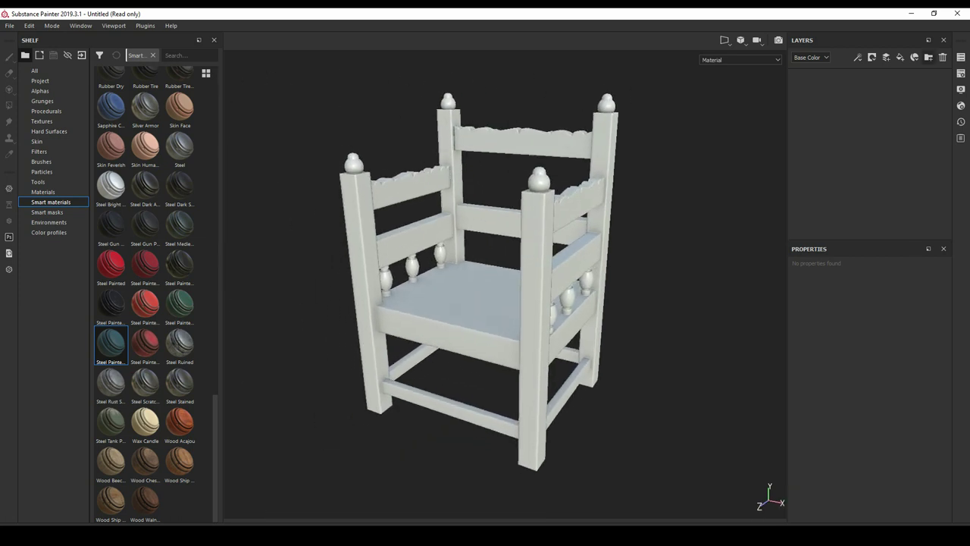
- Create a layer folder named 'wood' and give it a black mask
{"action": "left_click", "coordinate": [928, 57]}
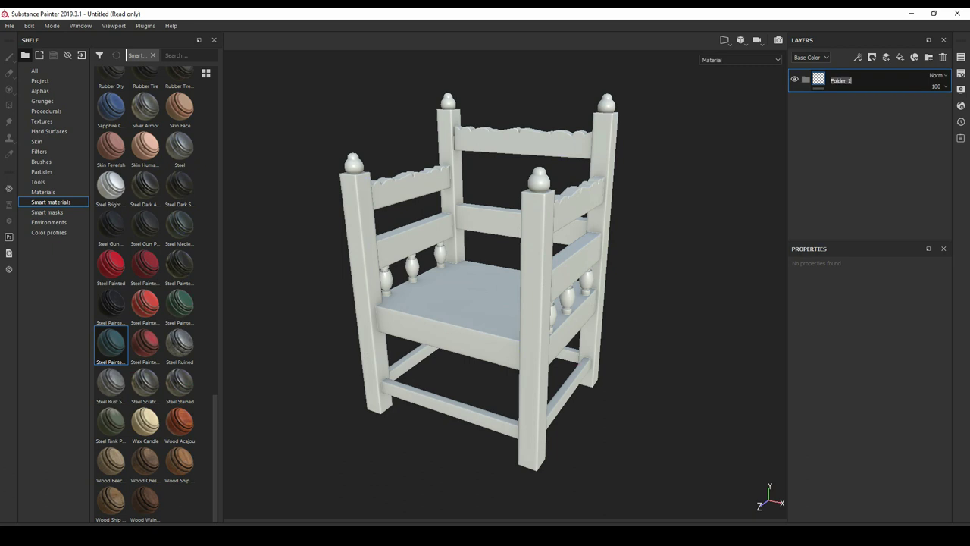
{"action": "type", "text": "wpo"}
{"action": "right_click", "coordinate": [817, 76]}
{"action": "left_click", "coordinate": [841, 79]}
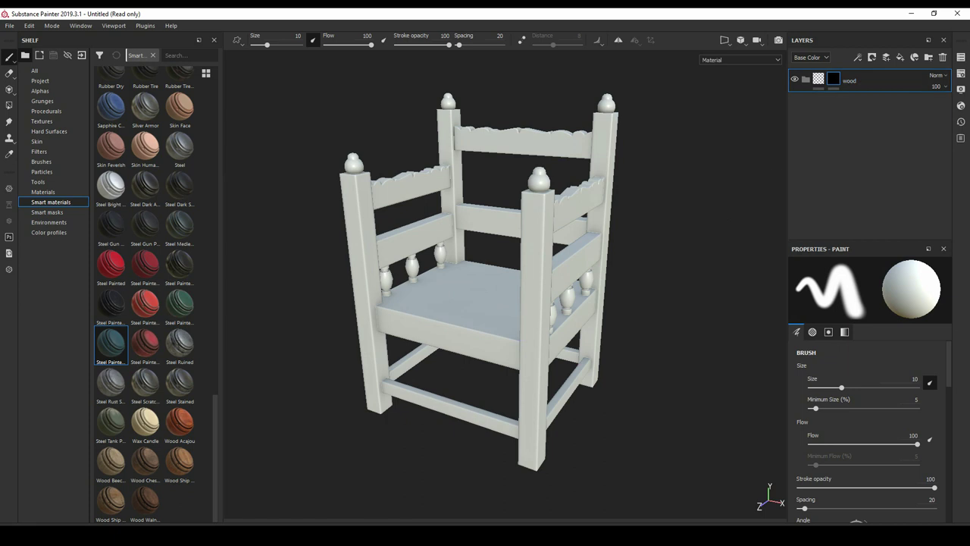
- Add a fill layer below the wood folder and name it 'base'
{"action": "left_click", "coordinate": [900, 57]}
{"action": "left_click_drag", "start_coordinate": [830, 80], "coordinate": [830, 105]}
{"action": "double_click", "coordinate": [830, 104]}
{"action": "type", "text": "base"}
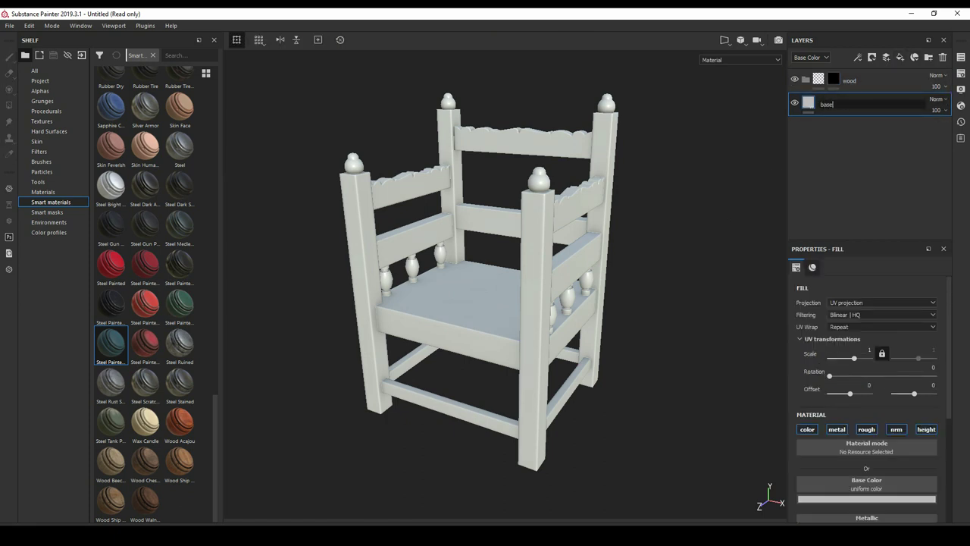
{"action": "key", "text": "Return"}
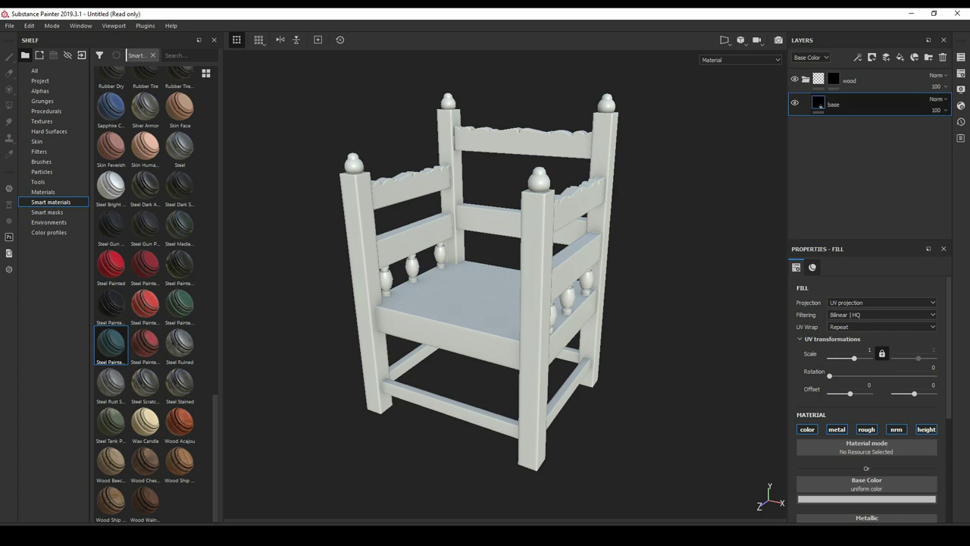
- Give the base layer a saturated orange base colour in the colour picker
{"action": "scroll", "coordinate": [866, 454], "scroll_direction": "down", "scroll_amount": 2}
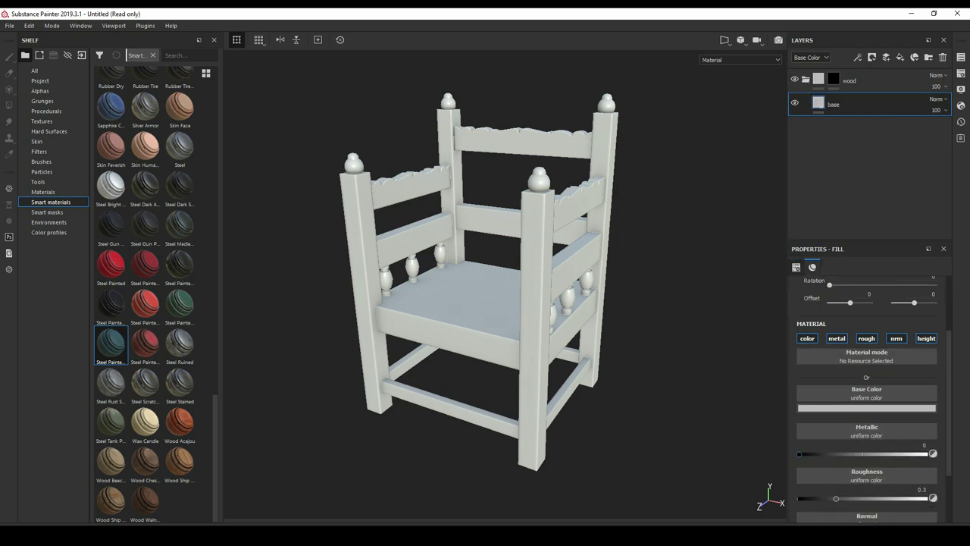
{"action": "left_click", "coordinate": [867, 407]}
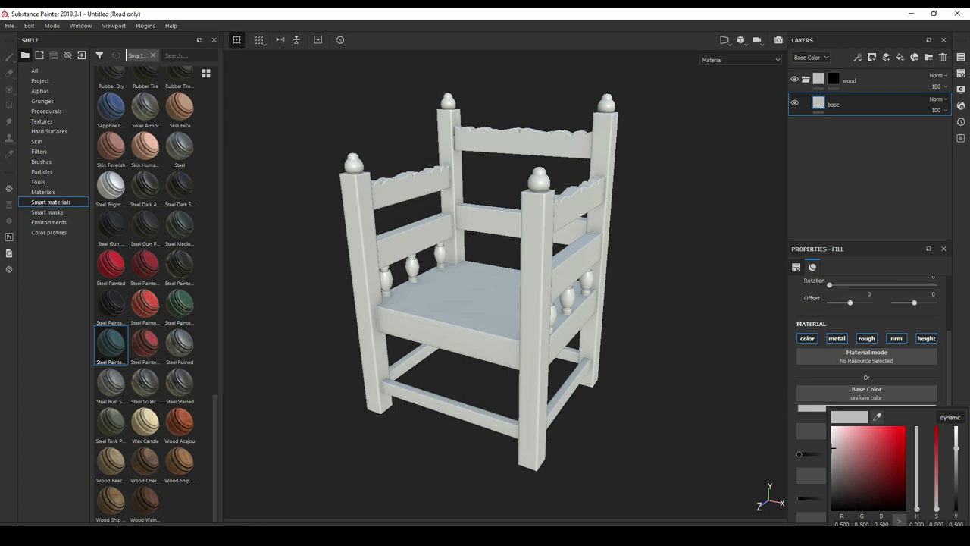
{"action": "left_click_drag", "start_coordinate": [832, 448], "coordinate": [864, 455]}
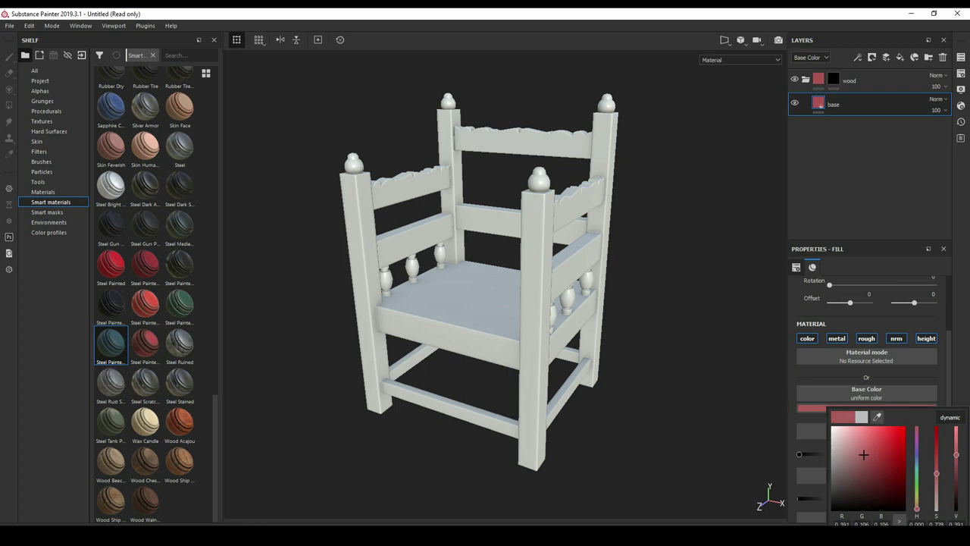
{"action": "left_click", "coordinate": [950, 417]}
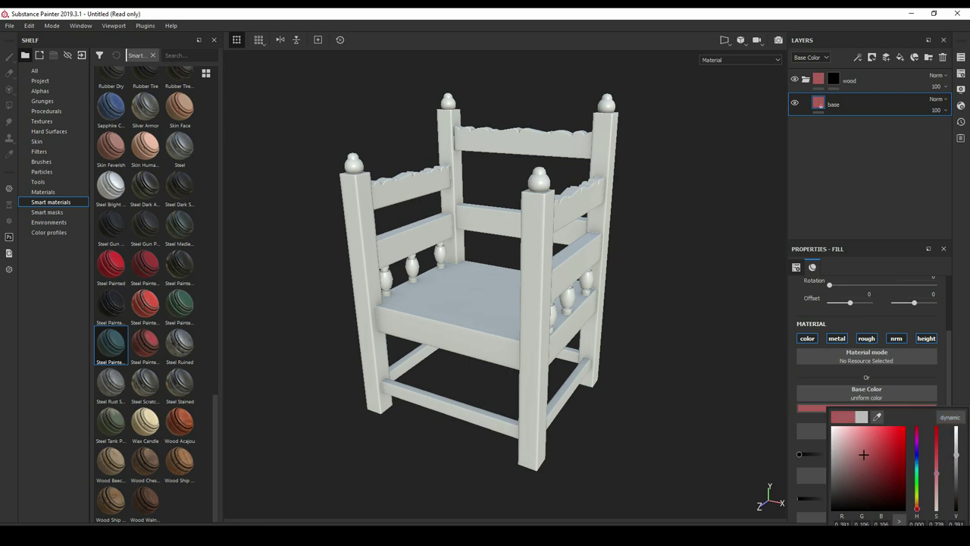
{"action": "left_click_drag", "start_coordinate": [917, 506], "coordinate": [917, 504]}
{"action": "left_click_drag", "start_coordinate": [863, 454], "coordinate": [879, 454]}
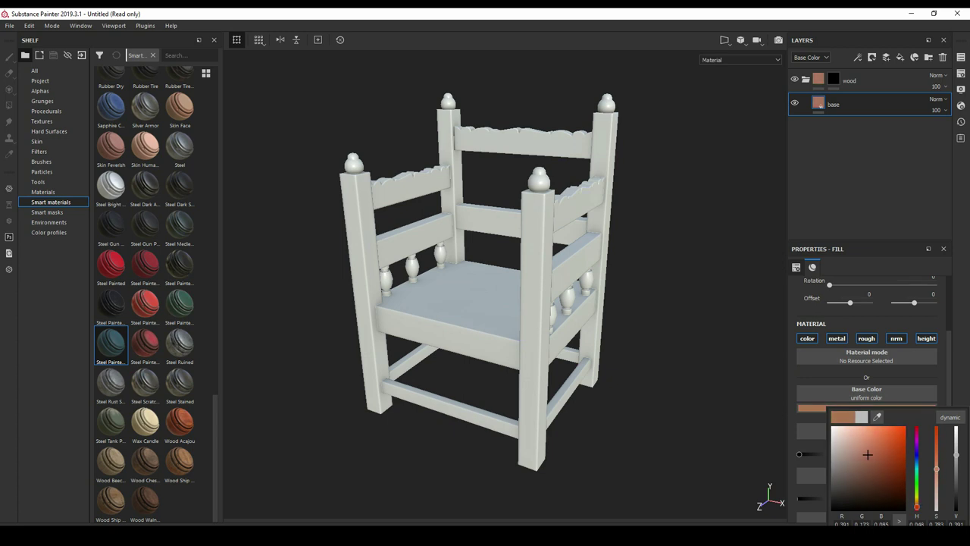
{"action": "left_click", "coordinate": [847, 80]}
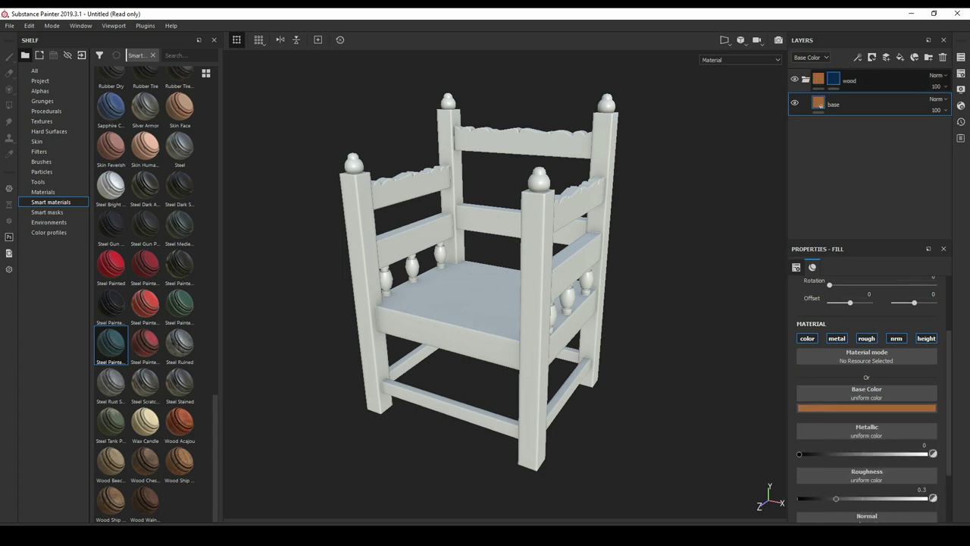
{"action": "key", "text": "1"}
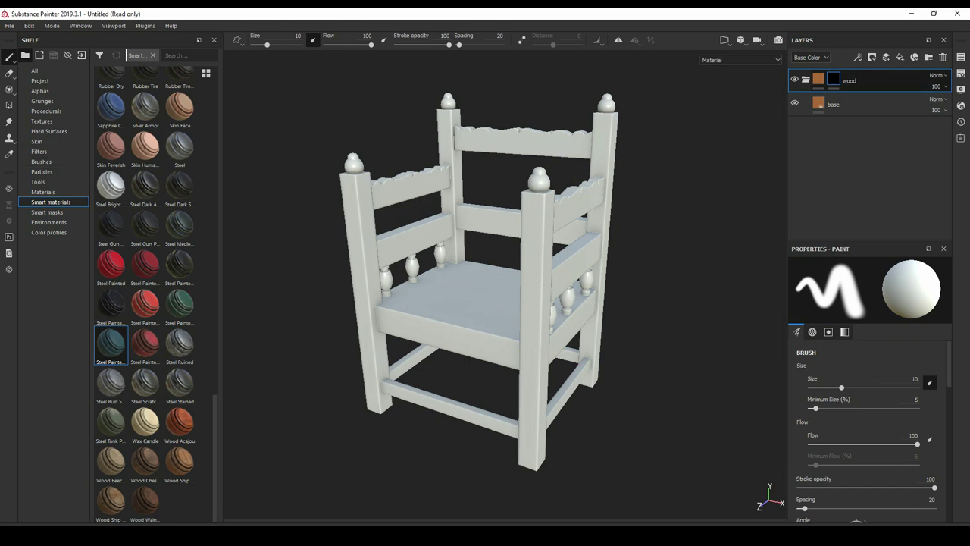
- Polygon-fill the entire chair into the wood folder's mask so it shows orange
{"action": "left_click", "coordinate": [10, 105]}
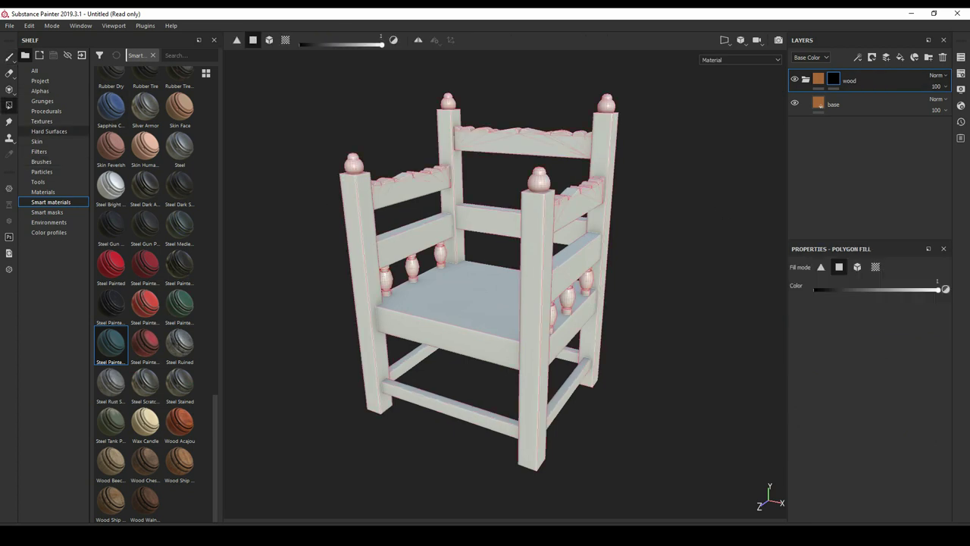
{"action": "left_click_drag", "start_coordinate": [321, 70], "coordinate": [455, 239]}
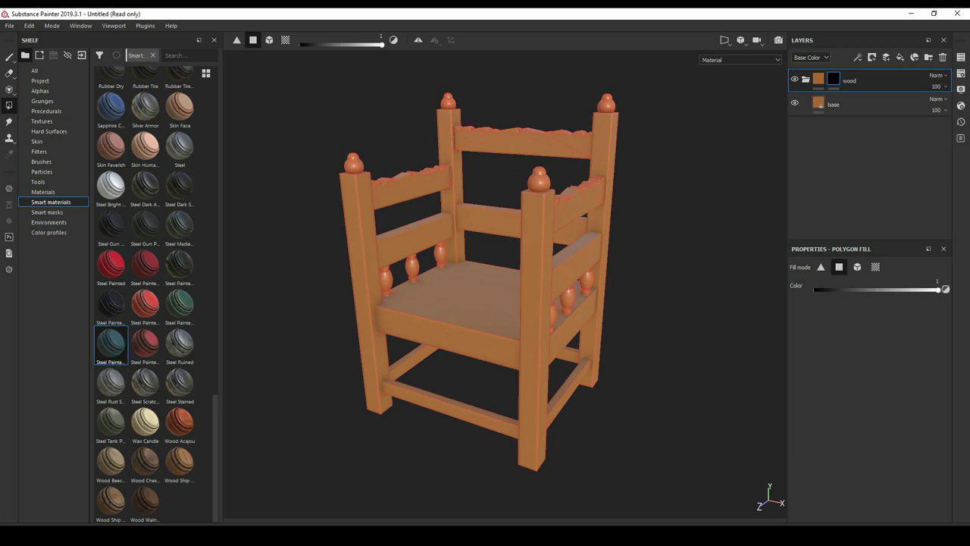
{"action": "left_click", "coordinate": [834, 105]}
{"action": "left_click", "coordinate": [866, 408]}
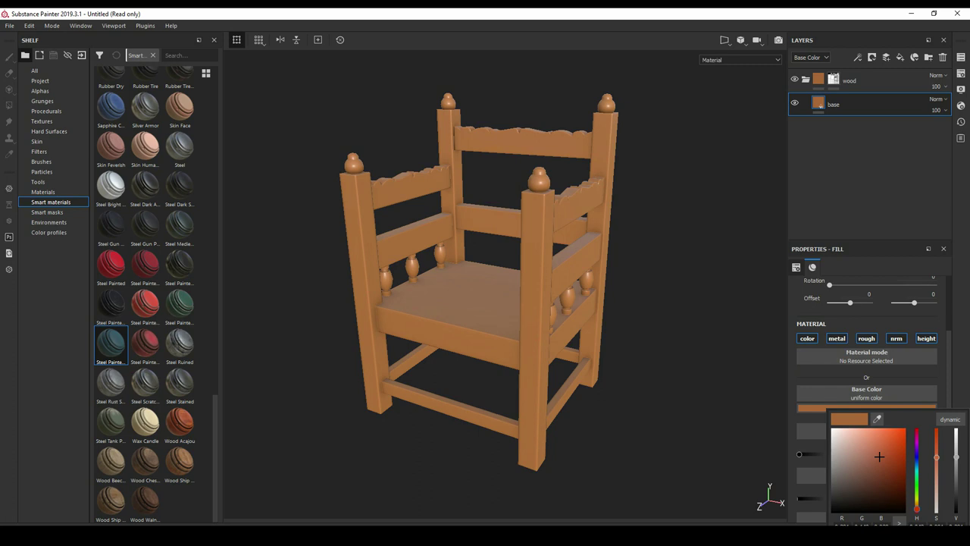
- Shift the base colour darker and toward yellow, and raise roughness to about 0.44
{"action": "left_click_drag", "start_coordinate": [917, 504], "coordinate": [917, 509]}
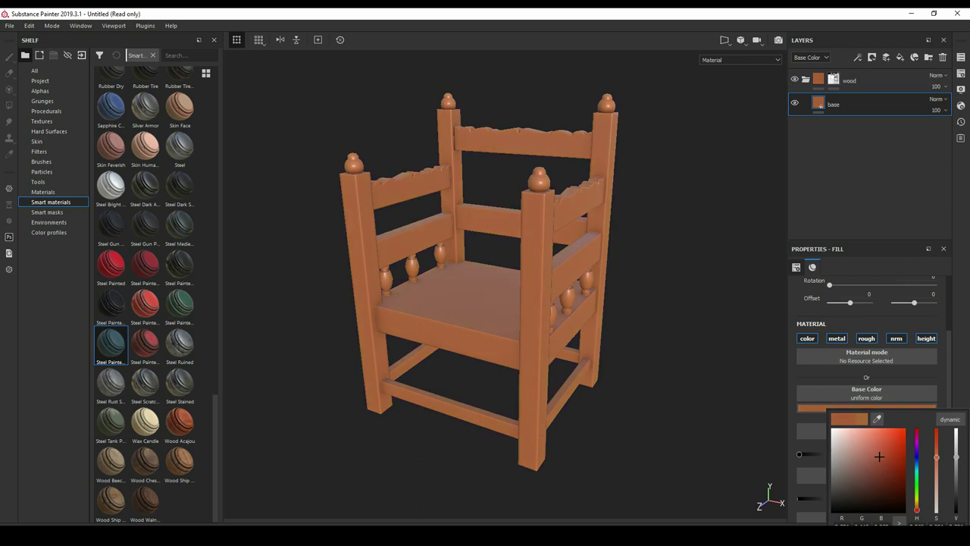
{"action": "left_click_drag", "start_coordinate": [835, 498], "coordinate": [890, 498]}
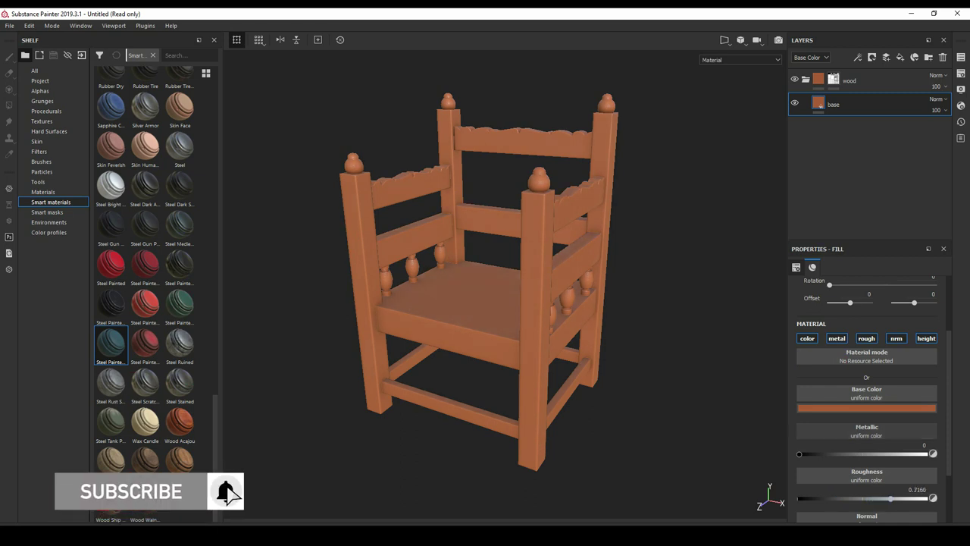
{"action": "left_click", "coordinate": [866, 408]}
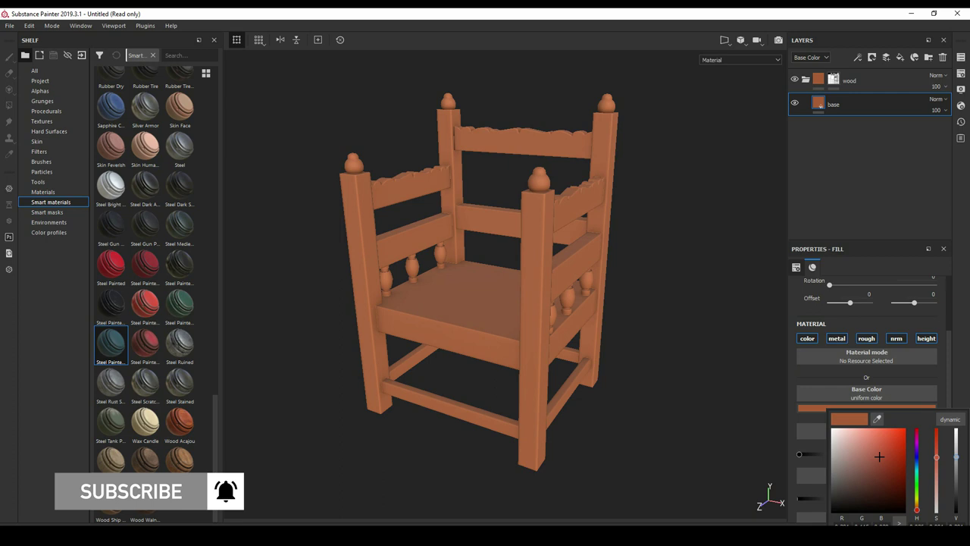
{"action": "left_click_drag", "start_coordinate": [879, 456], "coordinate": [880, 460]}
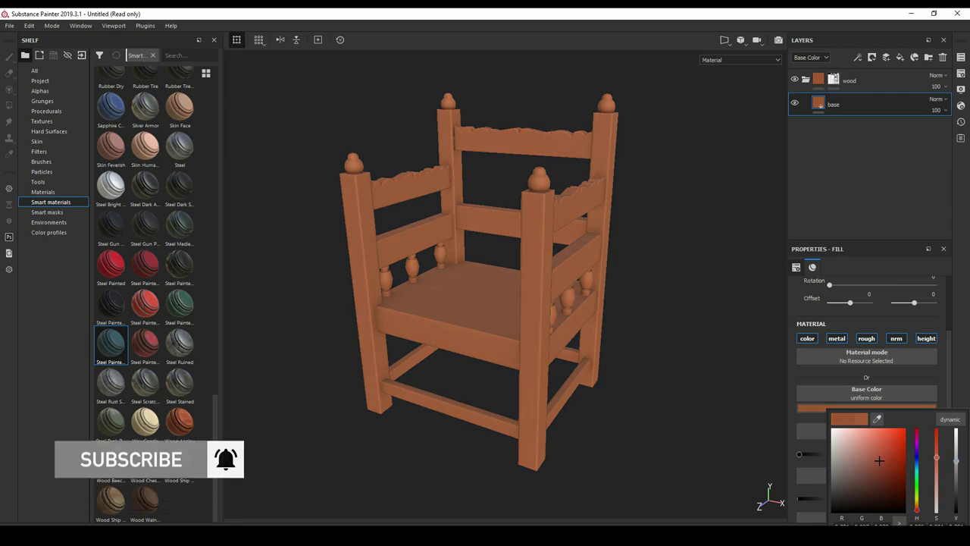
{"action": "left_click_drag", "start_coordinate": [917, 510], "coordinate": [917, 506]}
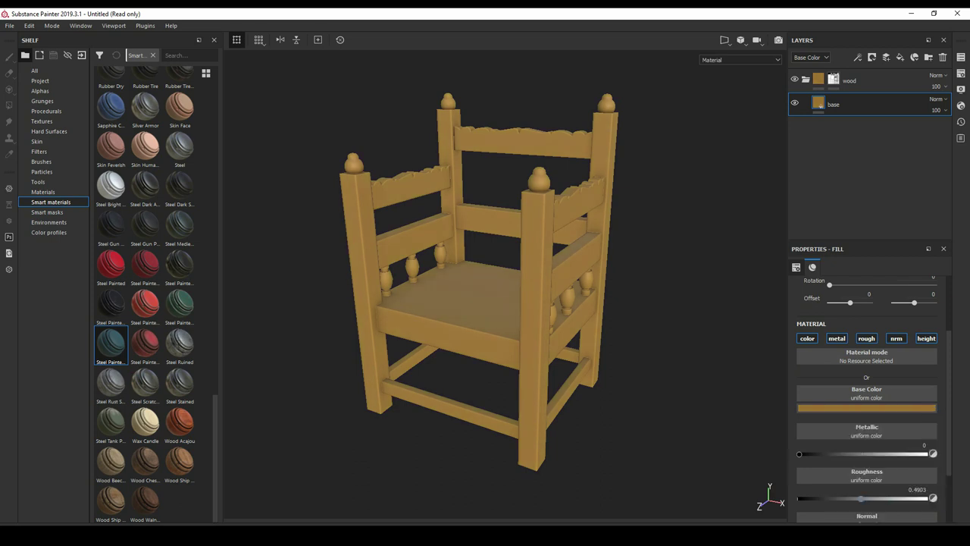
- Adjust the base colour's saturation to a muted tan and nudge roughness to about 0.58
{"action": "left_click_drag", "start_coordinate": [531, 303], "coordinate": [424, 303], "text": "alt"}
{"action": "mouse_move", "coordinate": [500, 303]}
{"action": "left_mouse_down", "text": "alt"}
{"action": "mouse_move", "coordinate": [394, 303]}
{"action": "mouse_move", "coordinate": [363, 288]}
{"action": "left_mouse_up", "text": "alt"}
{"action": "left_click", "coordinate": [866, 408]}
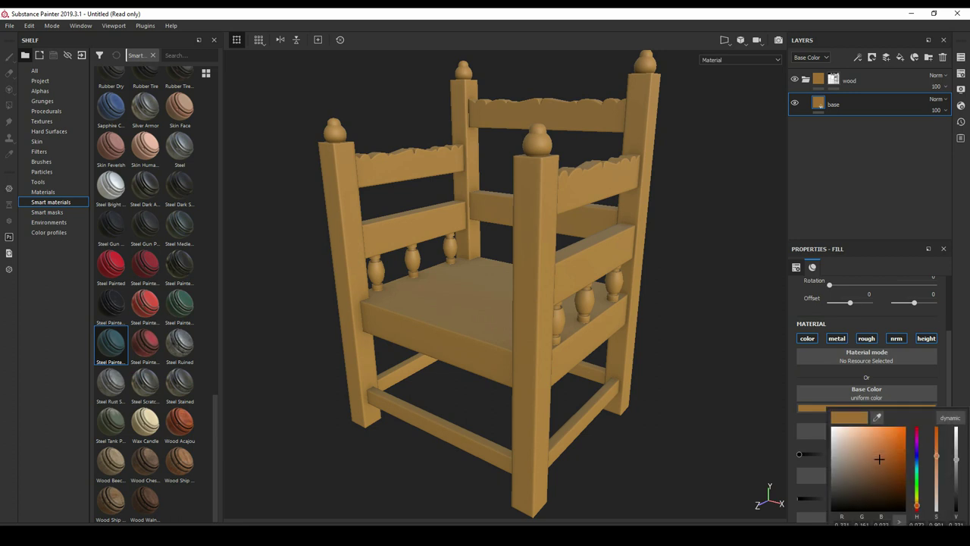
{"action": "mouse_move", "coordinate": [879, 459]}
{"action": "left_mouse_down"}
{"action": "mouse_move", "coordinate": [889, 462]}
{"action": "mouse_move", "coordinate": [865, 469]}
{"action": "left_mouse_up"}
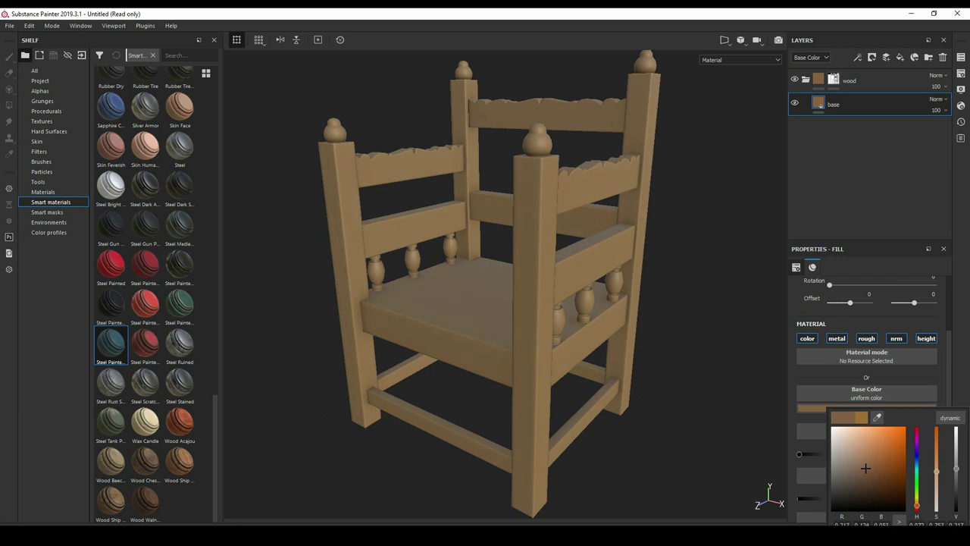
{"action": "left_click_drag", "start_coordinate": [485, 273], "coordinate": [458, 291], "text": "alt"}
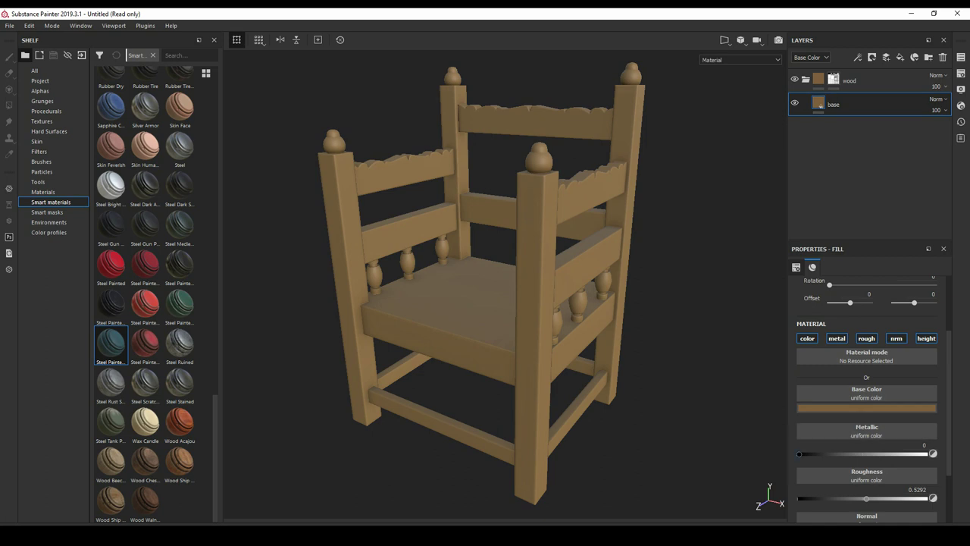
{"action": "left_click_drag", "start_coordinate": [865, 498], "coordinate": [869, 498]}
- Add a fill layer named 'pattern' above base with a black mask
{"action": "left_click", "coordinate": [900, 57]}
{"action": "type", "text": "pl"}
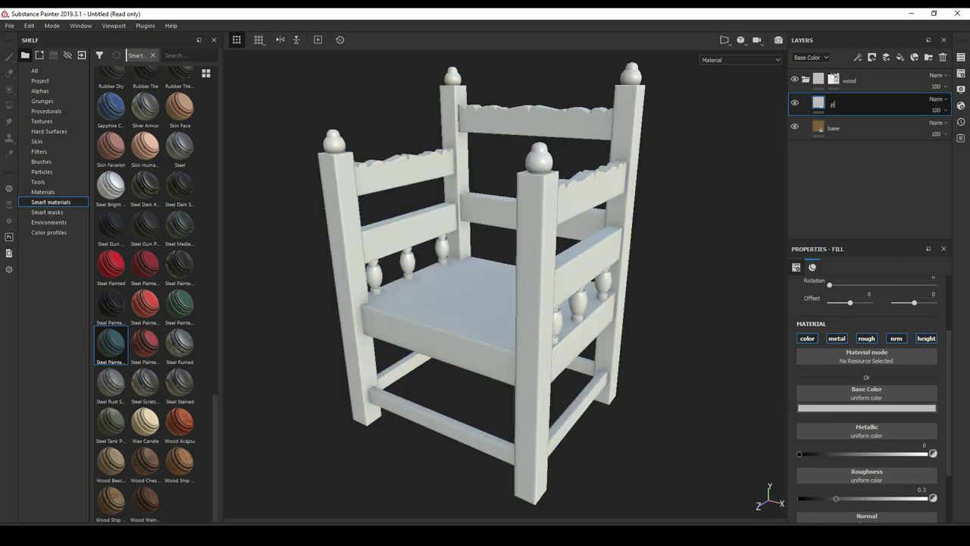
{"action": "key", "text": "Return"}
{"action": "right_click", "coordinate": [815, 104]}
{"action": "left_click", "coordinate": [841, 109]}
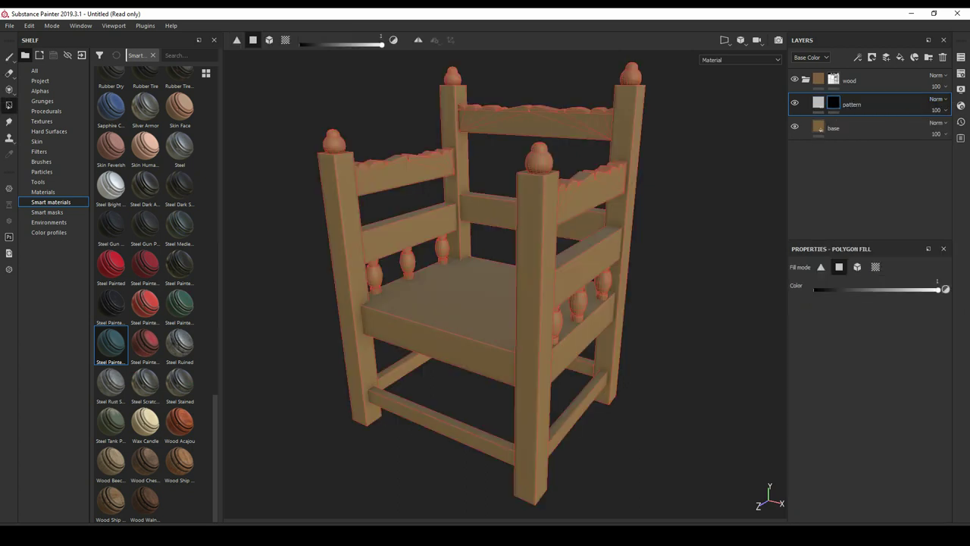
- Show All resources on the shelf and scroll through the assets
{"action": "left_click", "coordinate": [39, 80]}
{"action": "left_click", "coordinate": [34, 71]}
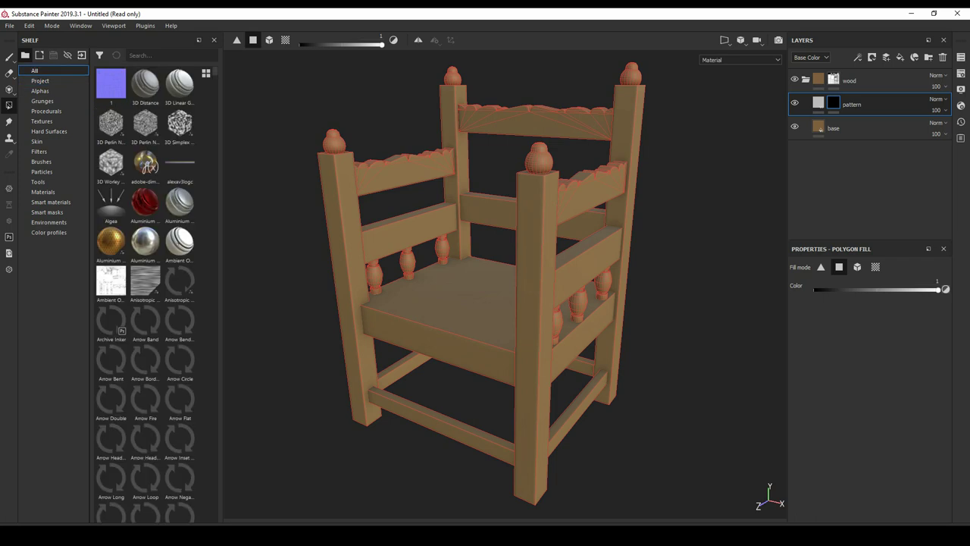
{"action": "scroll", "coordinate": [144, 295], "scroll_direction": "down", "scroll_amount": 3}
{"action": "scroll", "coordinate": [144, 296], "scroll_direction": "down", "scroll_amount": 3}
{"action": "scroll", "coordinate": [144, 295], "scroll_direction": "down", "scroll_amount": 3}
{"action": "scroll", "coordinate": [144, 296], "scroll_direction": "down", "scroll_amount": 3}
{"action": "scroll", "coordinate": [144, 295], "scroll_direction": "down", "scroll_amount": 3}
{"action": "scroll", "coordinate": [144, 296], "scroll_direction": "down", "scroll_amount": 3}
{"action": "scroll", "coordinate": [144, 296], "scroll_direction": "down", "scroll_amount": 3}
{"action": "scroll", "coordinate": [144, 296], "scroll_direction": "down", "scroll_amount": 3}
{"action": "scroll", "coordinate": [144, 296], "scroll_direction": "down", "scroll_amount": 3}
{"action": "scroll", "coordinate": [144, 295], "scroll_direction": "down", "scroll_amount": 3}
{"action": "scroll", "coordinate": [144, 296], "scroll_direction": "down", "scroll_amount": 3}
{"action": "scroll", "coordinate": [144, 296], "scroll_direction": "down", "scroll_amount": 3}
{"action": "scroll", "coordinate": [144, 296], "scroll_direction": "down", "scroll_amount": 3}
{"action": "scroll", "coordinate": [144, 295], "scroll_direction": "down", "scroll_amount": 3}
{"action": "scroll", "coordinate": [144, 295], "scroll_direction": "down", "scroll_amount": 3}
{"action": "scroll", "coordinate": [144, 296], "scroll_direction": "down", "scroll_amount": 3}
{"action": "scroll", "coordinate": [144, 296], "scroll_direction": "down", "scroll_amount": 3}
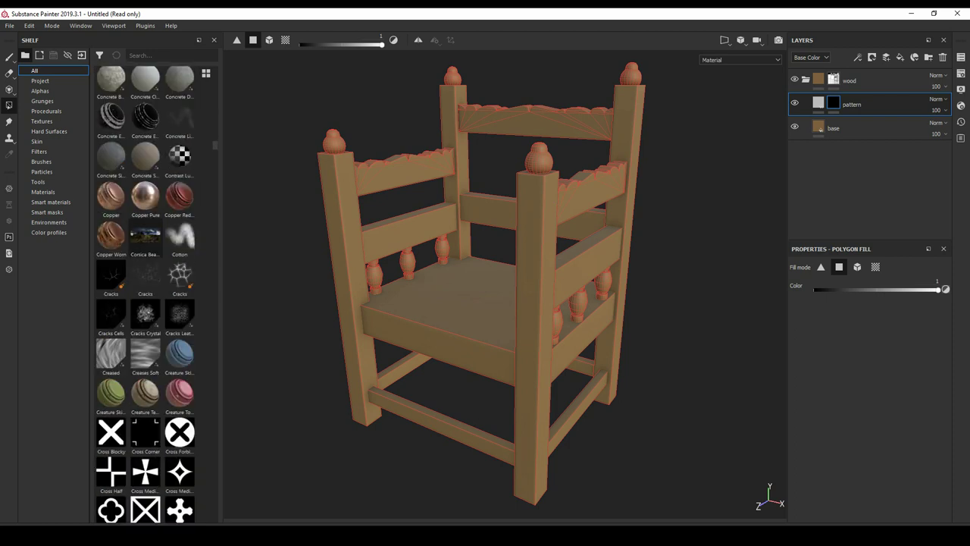
{"action": "scroll", "coordinate": [144, 296], "scroll_direction": "down", "scroll_amount": 3}
{"action": "scroll", "coordinate": [144, 295], "scroll_direction": "down", "scroll_amount": 6}
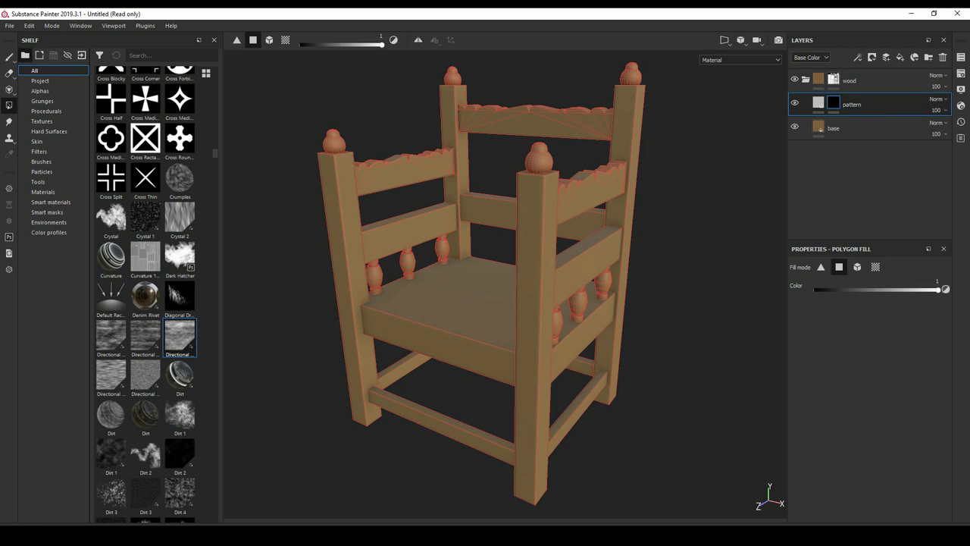
- Add a fill effect to the pattern mask using Directional Noise 3
{"action": "left_click", "coordinate": [857, 56]}
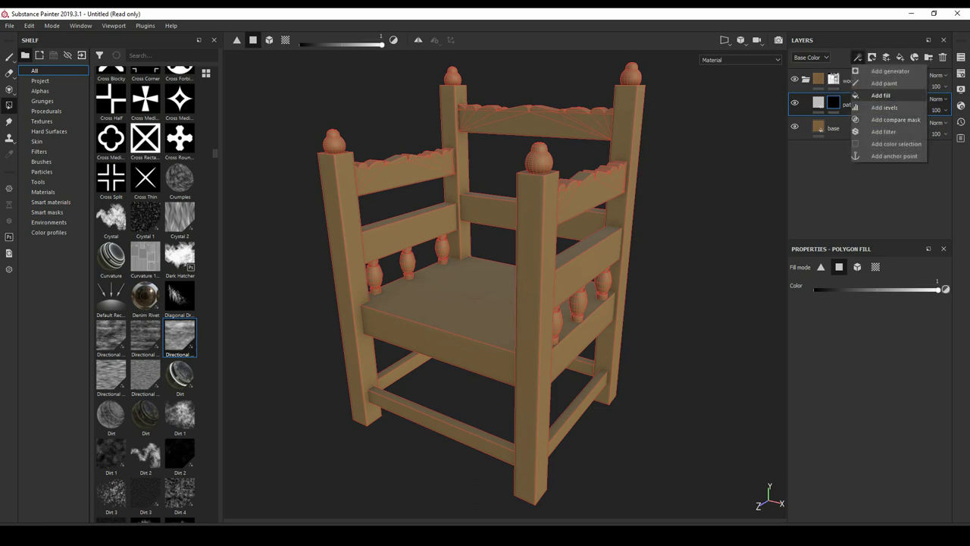
{"action": "left_click", "coordinate": [883, 94]}
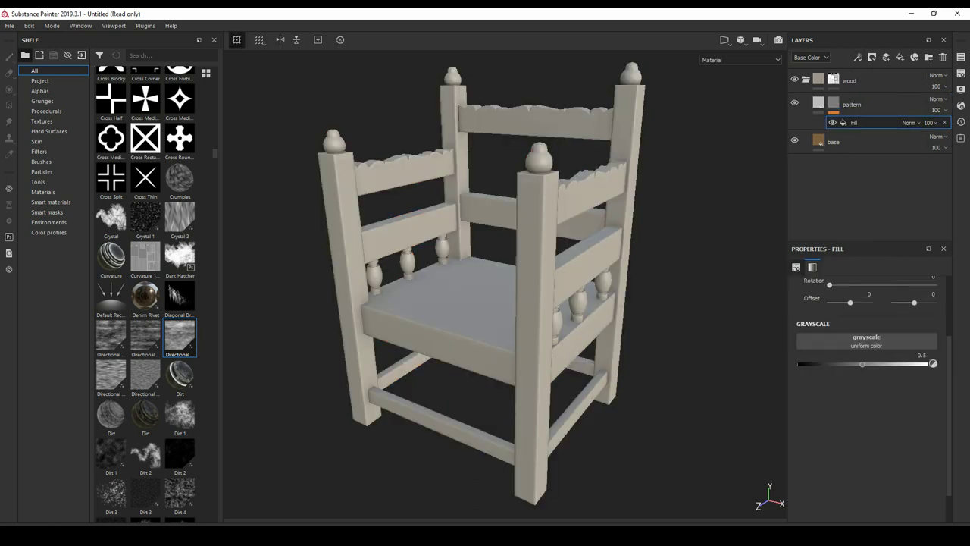
{"action": "left_click_drag", "start_coordinate": [179, 337], "coordinate": [866, 342]}
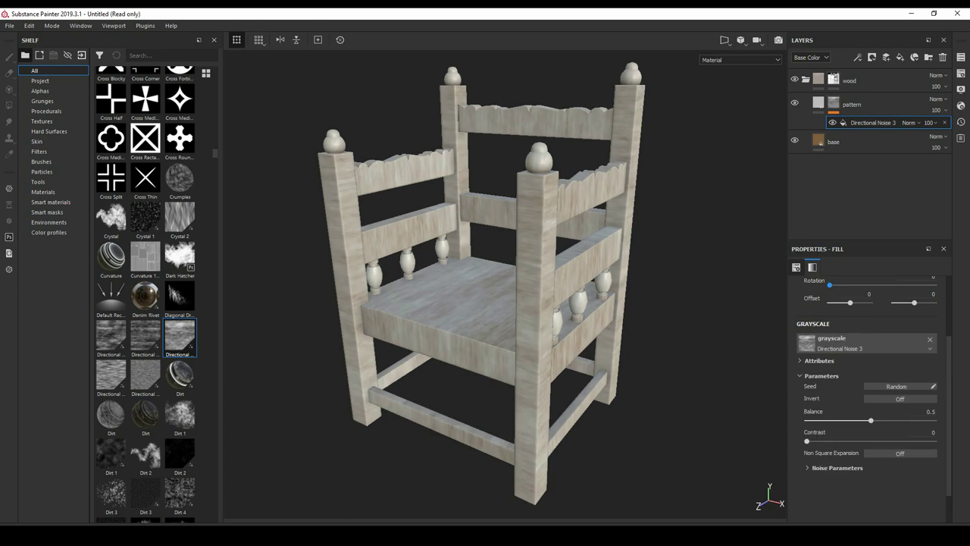
- Set the grain noise UV rotation to 90 and contrast to about 0.46
{"action": "scroll", "coordinate": [872, 379], "scroll_direction": "up", "scroll_amount": 1}
{"action": "scroll", "coordinate": [872, 379], "scroll_direction": "up", "scroll_amount": 1}
{"action": "left_click", "coordinate": [917, 336]}
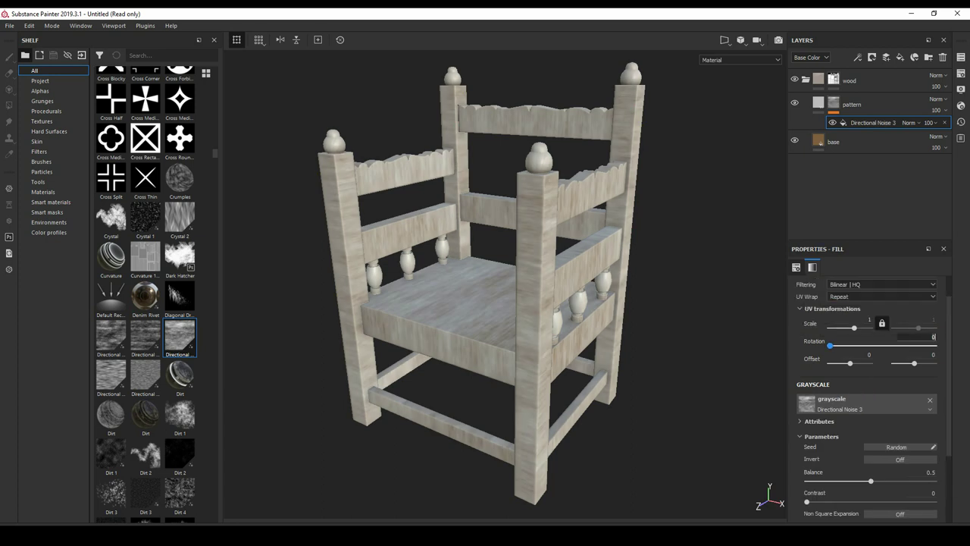
{"action": "type", "text": "90"}
{"action": "key", "text": "Return"}
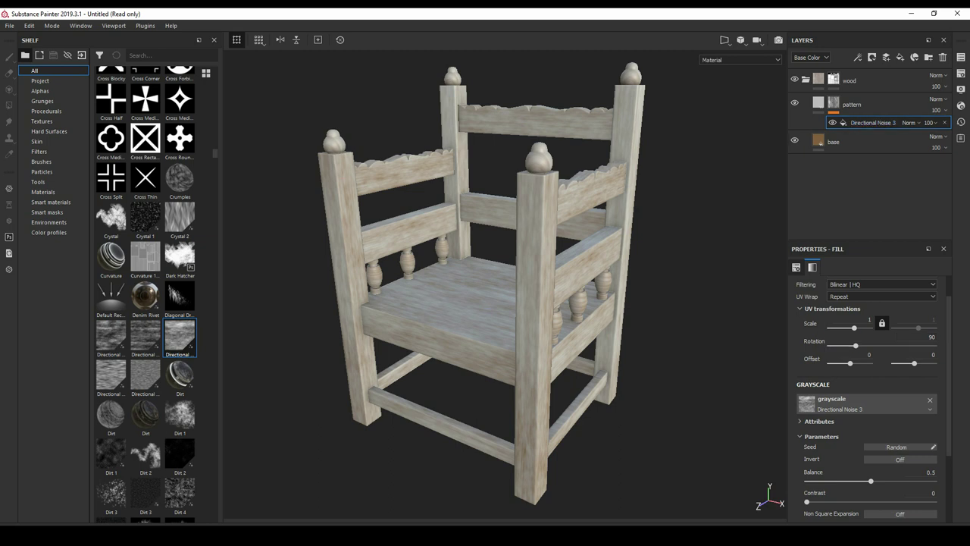
{"action": "scroll", "coordinate": [871, 402], "scroll_direction": "down", "scroll_amount": 2}
{"action": "left_click_drag", "start_coordinate": [806, 441], "coordinate": [847, 441]}
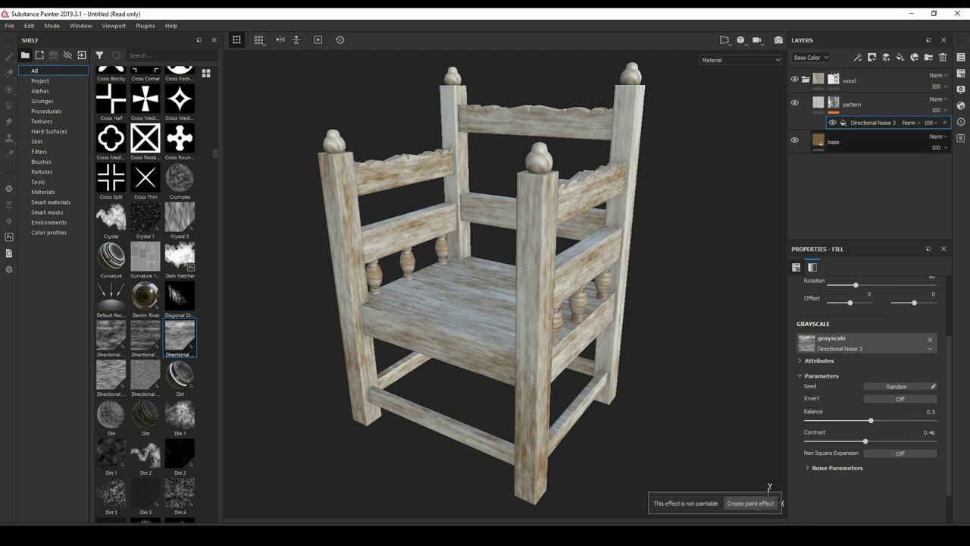
{"action": "key", "text": "Delete"}
- Try pattern colours from reddish-brown through yellow-tan, ending on an orange
{"action": "left_click", "coordinate": [834, 407]}
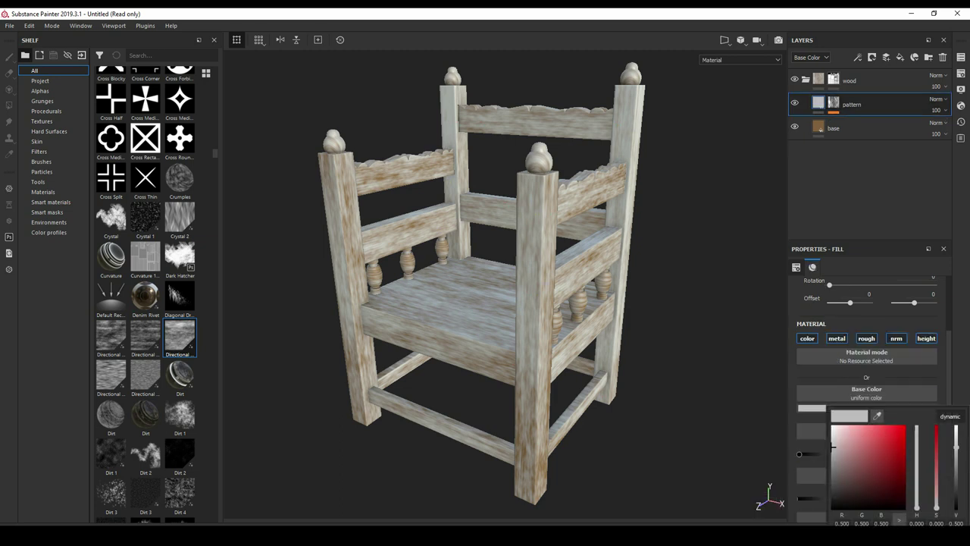
{"action": "left_click", "coordinate": [950, 416]}
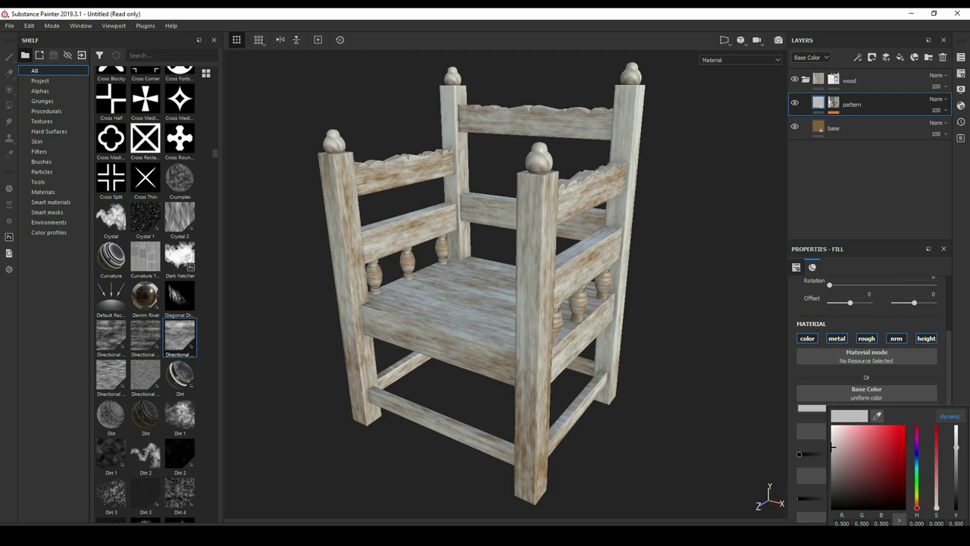
{"action": "left_click", "coordinate": [917, 504]}
{"action": "mouse_move", "coordinate": [833, 447]}
{"action": "left_mouse_down"}
{"action": "mouse_move", "coordinate": [864, 467]}
{"action": "mouse_move", "coordinate": [834, 477]}
{"action": "mouse_move", "coordinate": [833, 488]}
{"action": "left_mouse_up"}
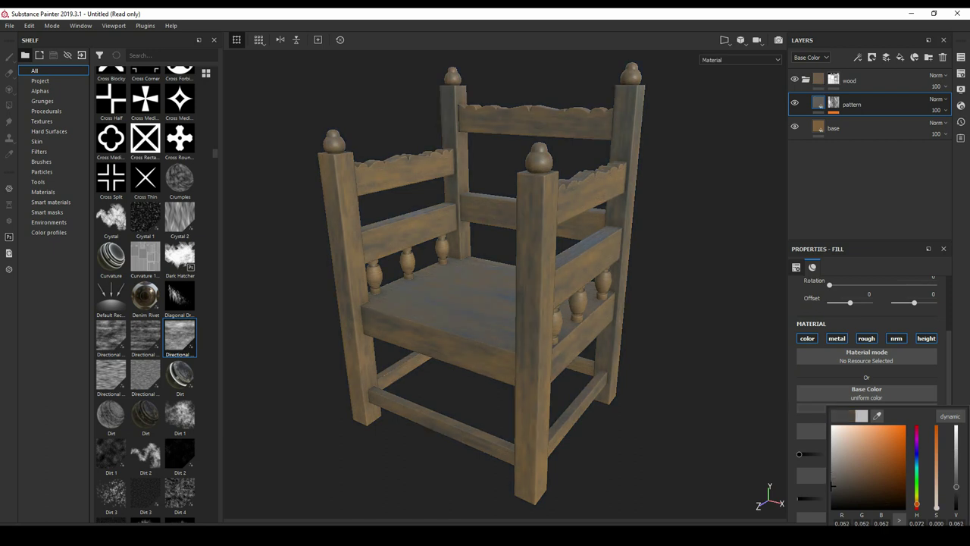
{"action": "mouse_move", "coordinate": [832, 486]}
{"action": "left_mouse_down"}
{"action": "mouse_move", "coordinate": [832, 465]}
{"action": "mouse_move", "coordinate": [834, 479]}
{"action": "mouse_move", "coordinate": [870, 432]}
{"action": "mouse_move", "coordinate": [870, 510]}
{"action": "left_mouse_up"}
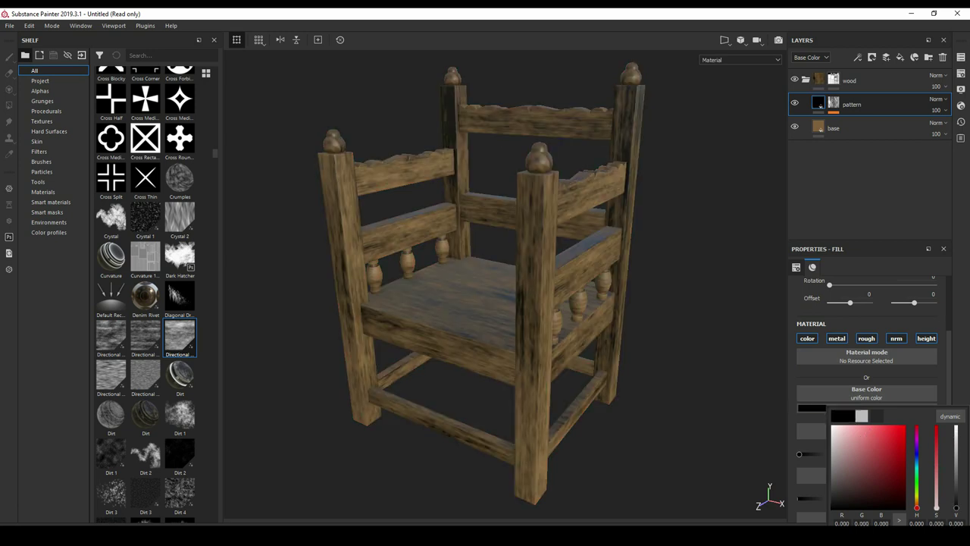
{"action": "left_click", "coordinate": [863, 449]}
{"action": "left_click_drag", "start_coordinate": [862, 449], "coordinate": [872, 485]}
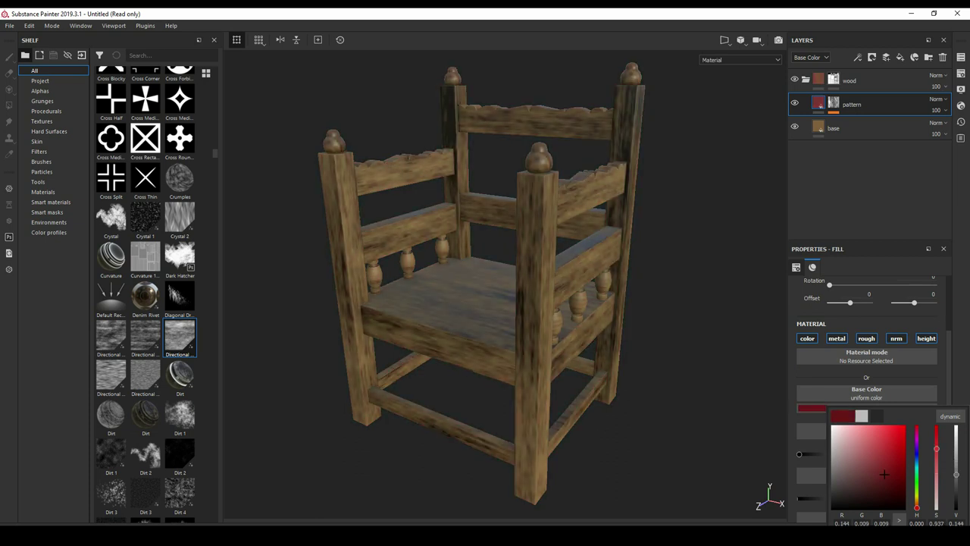
{"action": "left_click", "coordinate": [916, 496]}
{"action": "left_click_drag", "start_coordinate": [883, 449], "coordinate": [901, 441]}
{"action": "left_click", "coordinate": [916, 505]}
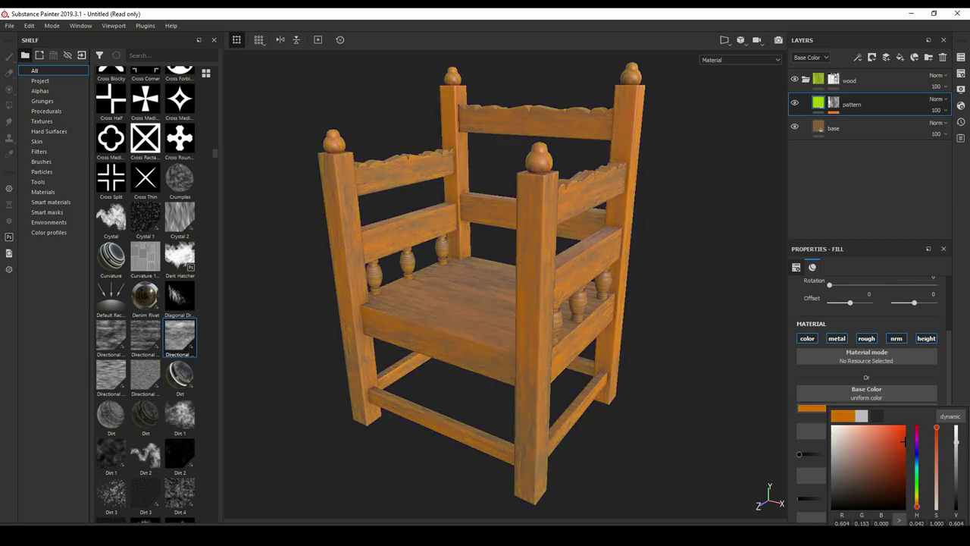
{"action": "left_click", "coordinate": [874, 441]}
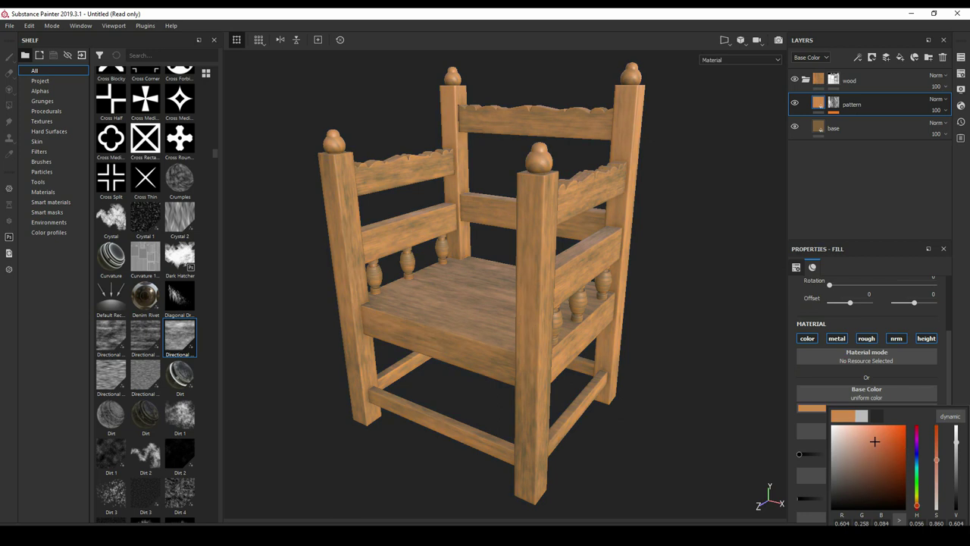
{"action": "left_click", "coordinate": [848, 441]}
{"action": "left_click_drag", "start_coordinate": [917, 504], "coordinate": [916, 501]}
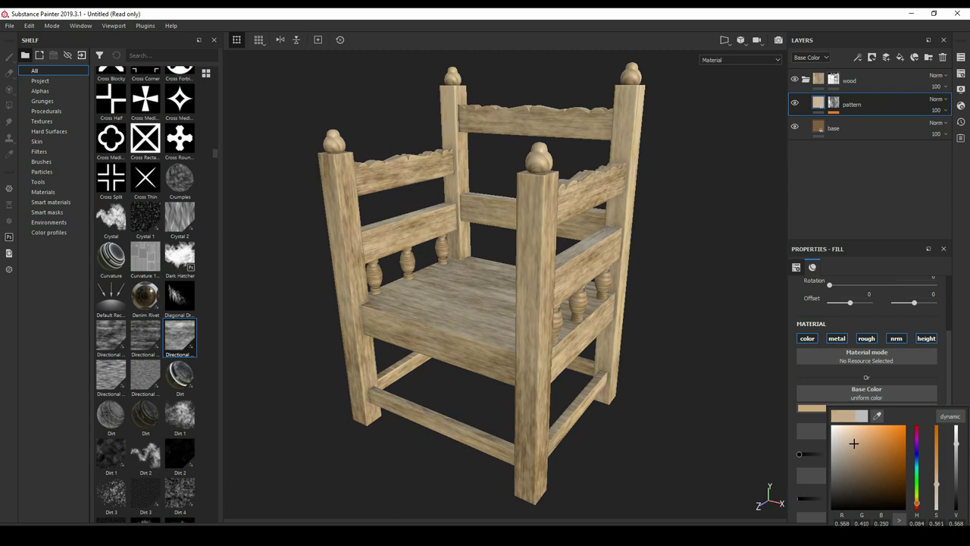
{"action": "left_click", "coordinate": [873, 443]}
{"action": "left_click", "coordinate": [889, 454]}
{"action": "left_click_drag", "start_coordinate": [889, 454], "coordinate": [890, 465]}
{"action": "left_click_drag", "start_coordinate": [917, 503], "coordinate": [917, 506]}
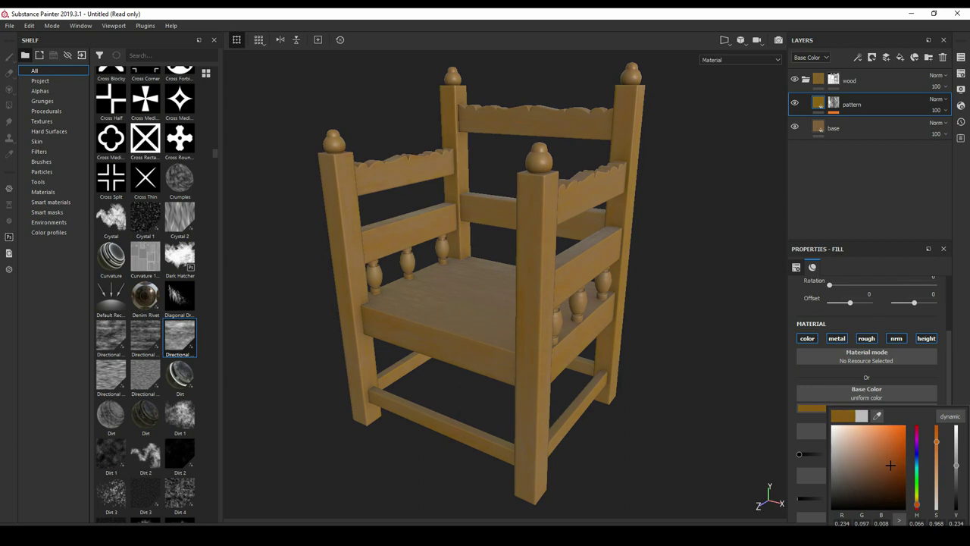
{"action": "left_click_drag", "start_coordinate": [890, 465], "coordinate": [892, 465]}
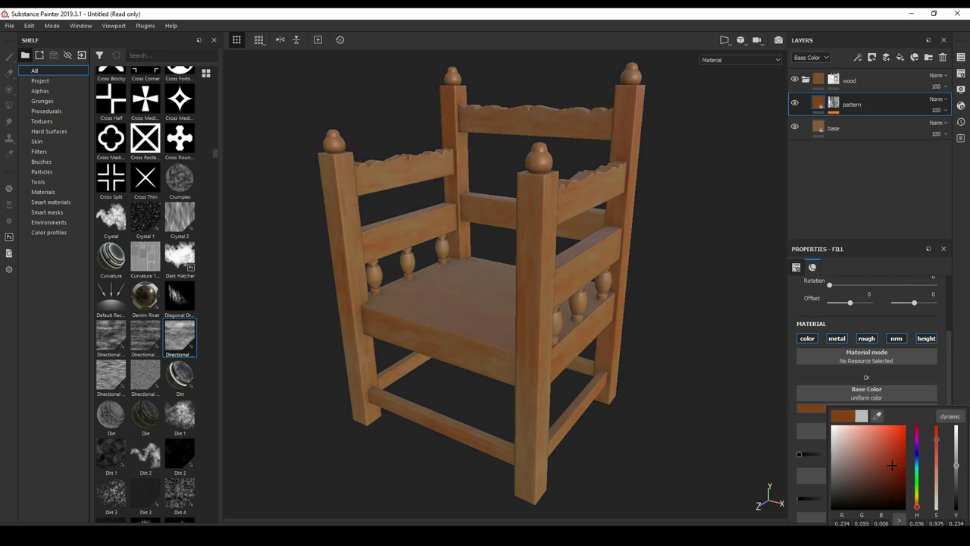
{"action": "left_click_drag", "start_coordinate": [892, 464], "coordinate": [892, 438]}
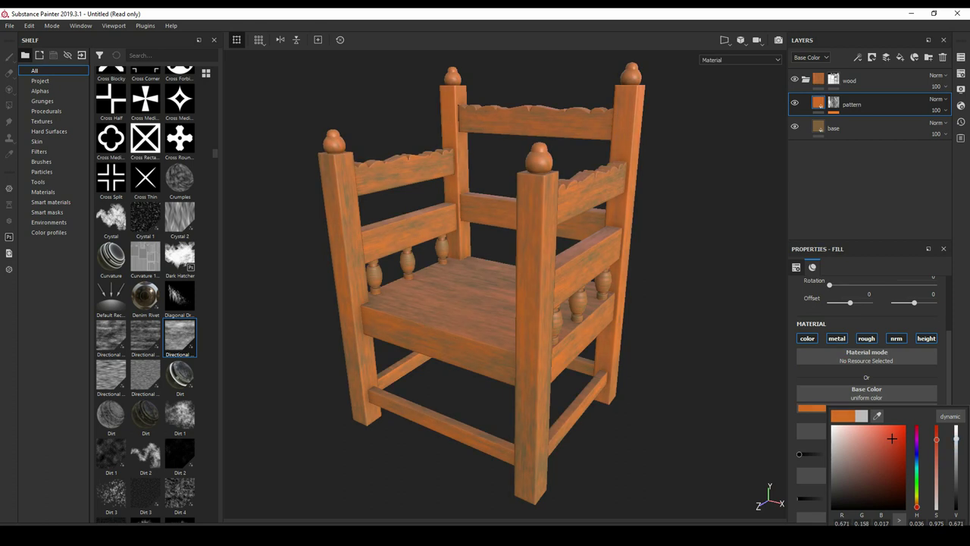
- Raise the pattern layer's roughness to about 0.71
{"action": "left_click_drag", "start_coordinate": [485, 288], "coordinate": [409, 288], "text": "alt"}
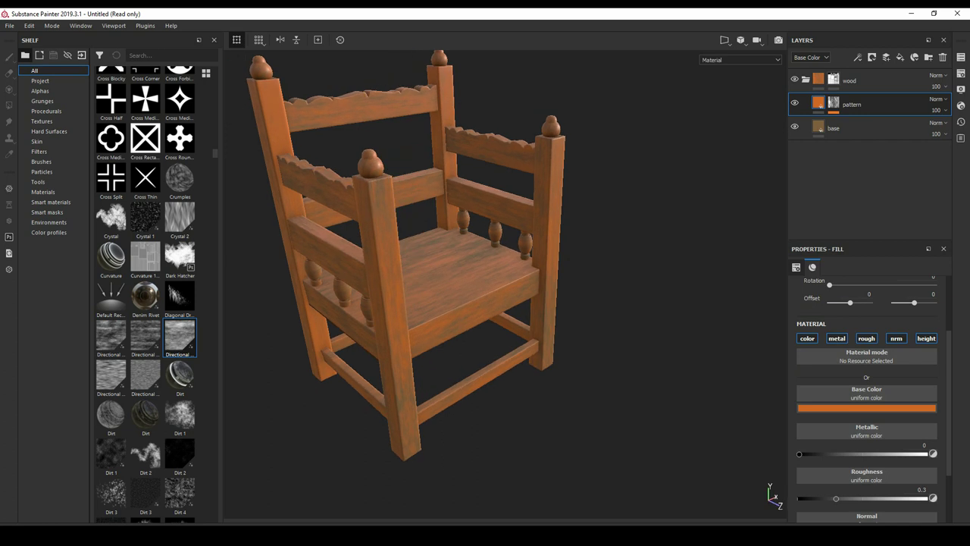
{"action": "right_click_drag", "start_coordinate": [485, 288], "coordinate": [531, 288], "text": "shift"}
{"action": "scroll", "coordinate": [485, 288], "scroll_direction": "up", "scroll_amount": 5}
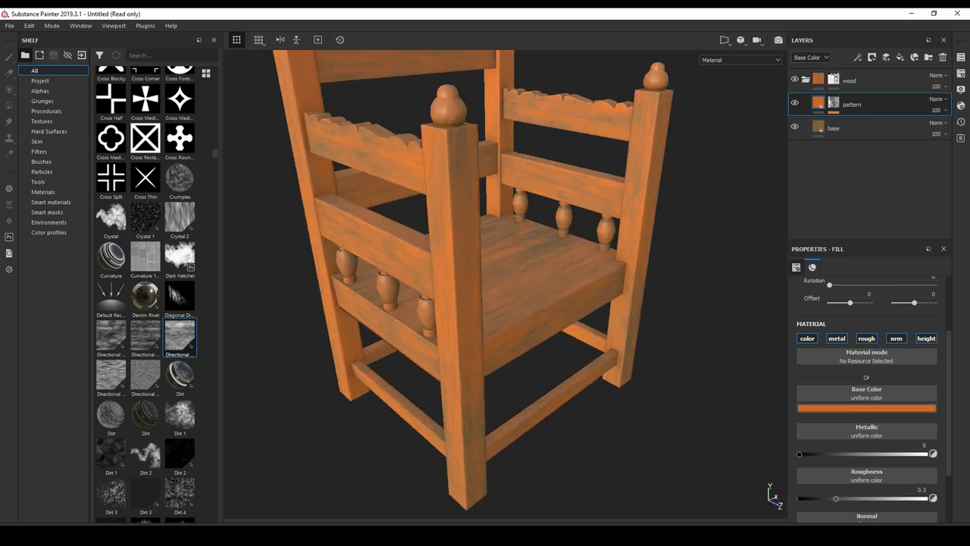
{"action": "left_click_drag", "start_coordinate": [485, 288], "coordinate": [515, 288], "text": "alt"}
{"action": "scroll", "coordinate": [867, 394], "scroll_direction": "down", "scroll_amount": 2}
{"action": "left_click_drag", "start_coordinate": [836, 437], "coordinate": [891, 437]}
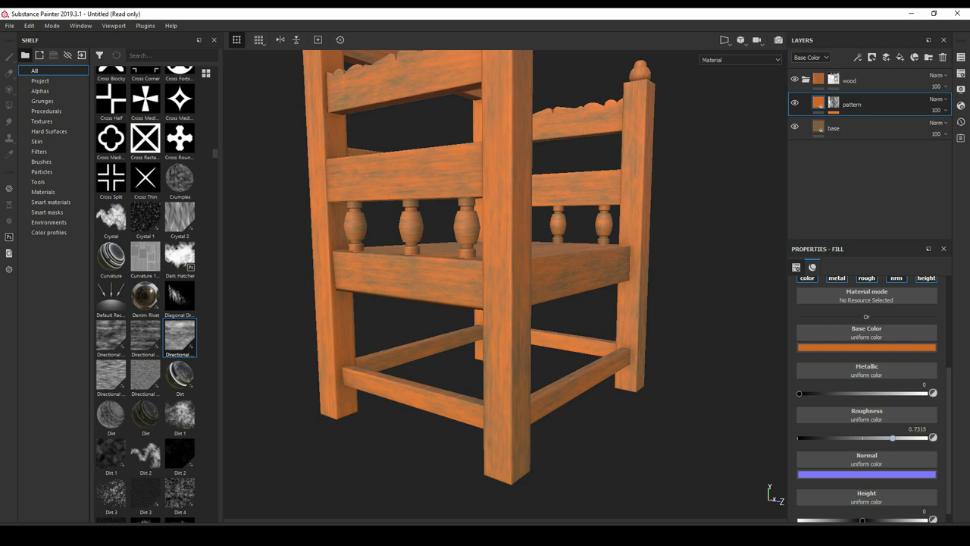
- Settle the pattern layer's colour on a dark reddish-brown
{"action": "left_click_drag", "start_coordinate": [500, 288], "coordinate": [606, 288], "text": "alt"}
{"action": "left_click", "coordinate": [866, 347]}
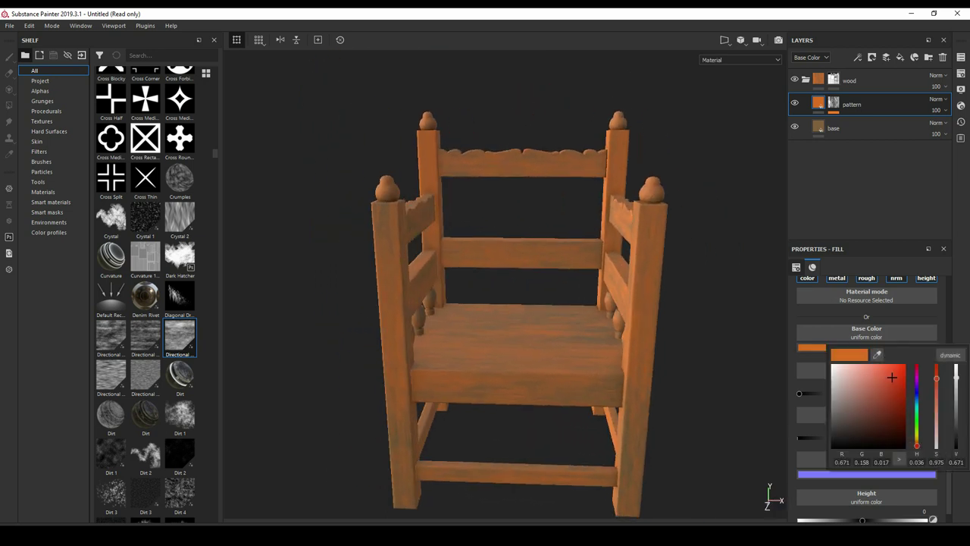
{"action": "left_click_drag", "start_coordinate": [916, 446], "coordinate": [917, 445]}
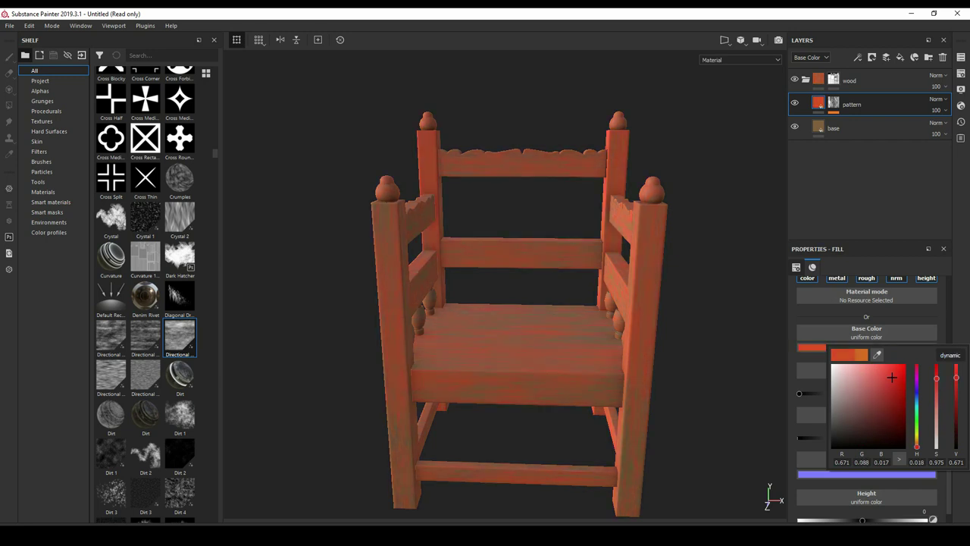
{"action": "left_click_drag", "start_coordinate": [917, 445], "coordinate": [917, 443]}
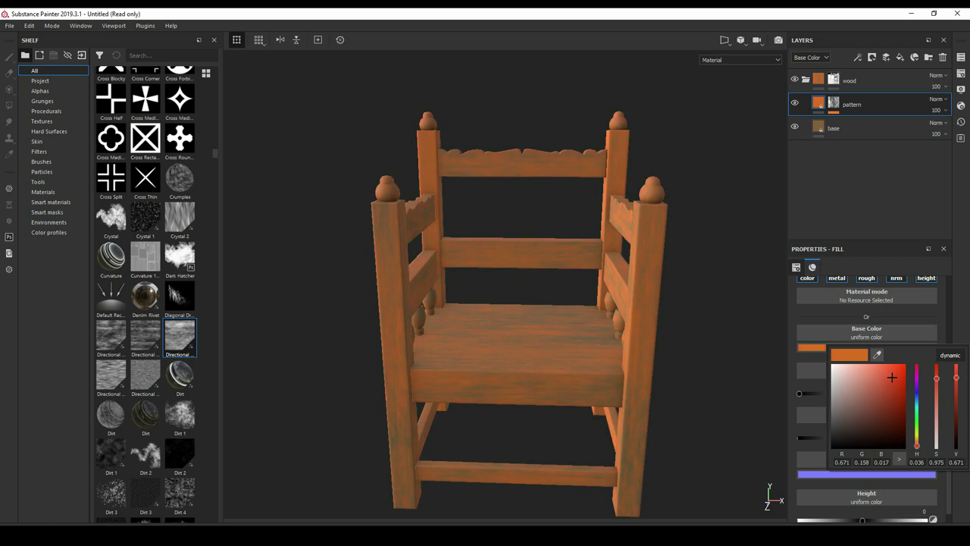
{"action": "left_click_drag", "start_coordinate": [892, 376], "coordinate": [886, 406]}
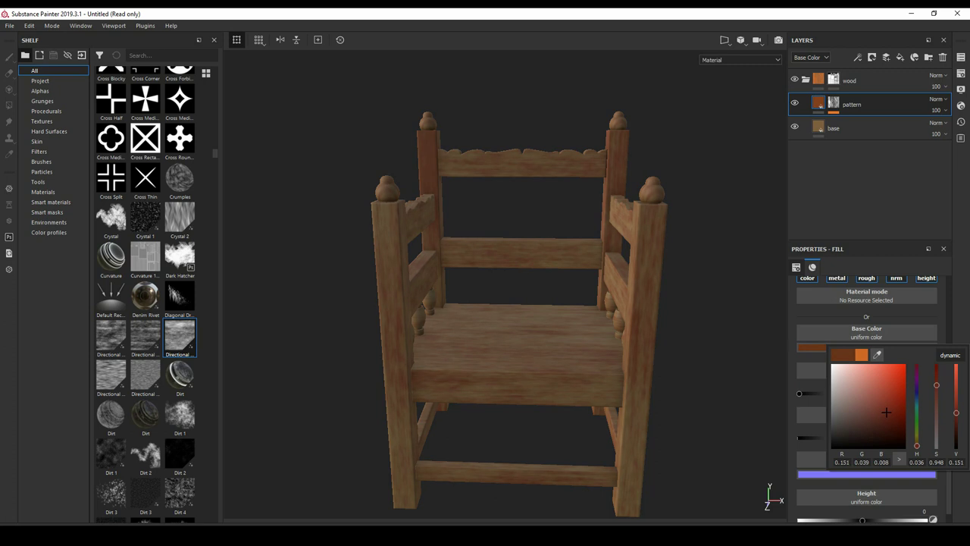
{"action": "left_click_drag", "start_coordinate": [501, 304], "coordinate": [592, 295], "text": "alt"}
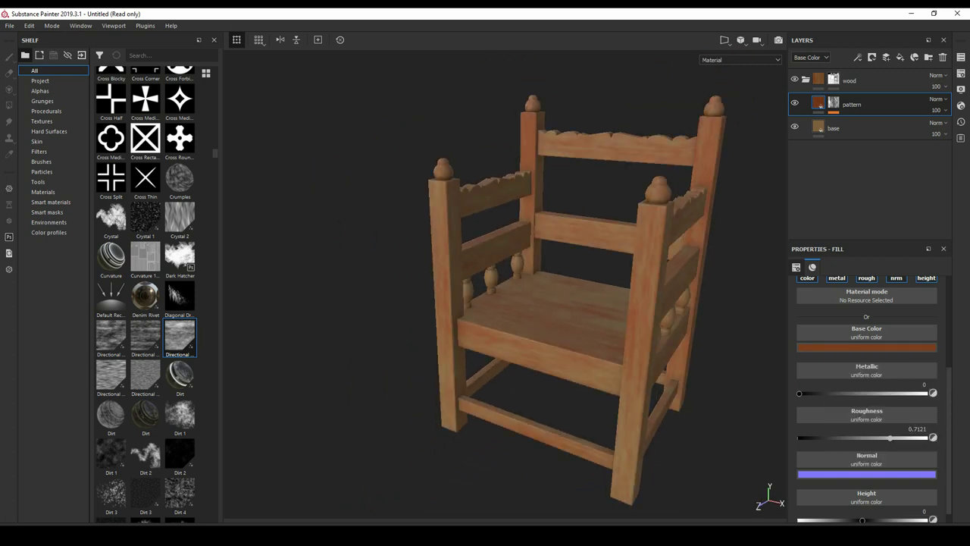
{"action": "left_click_drag", "start_coordinate": [500, 303], "coordinate": [424, 303], "text": "alt"}
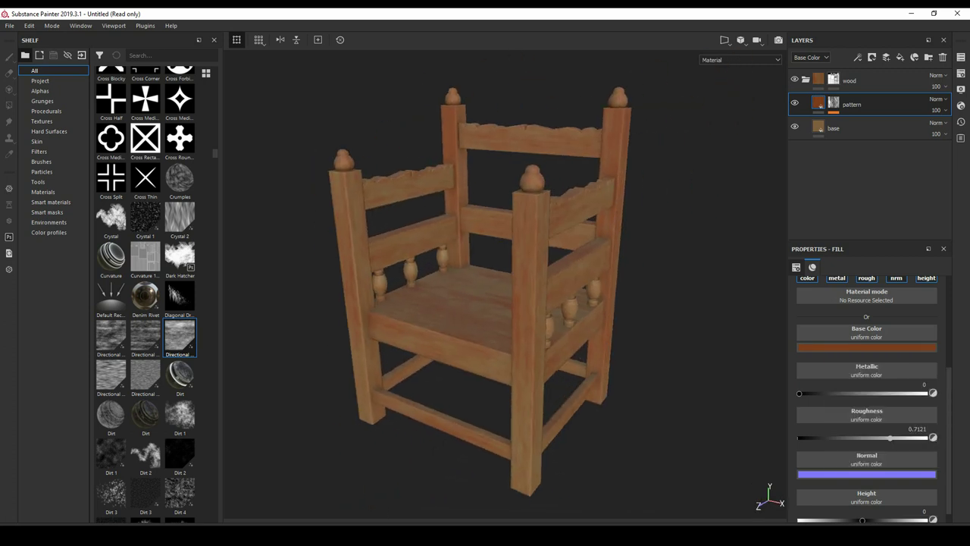
{"action": "left_click", "coordinate": [866, 347]}
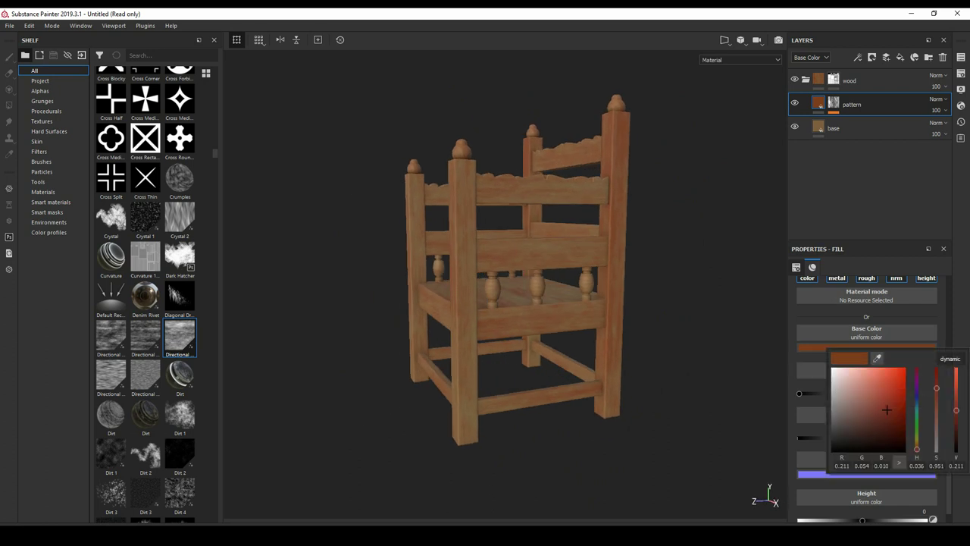
{"action": "left_click", "coordinate": [950, 358]}
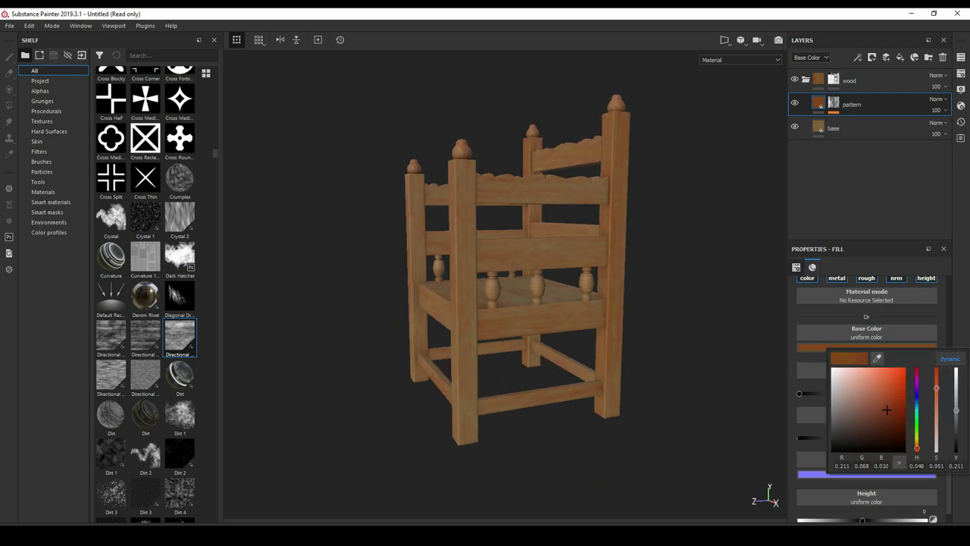
- Darken the base layer's colour and shift it to a saturated deep red-brown
{"action": "left_click", "coordinate": [834, 127]}
{"action": "left_click", "coordinate": [867, 347]}
{"action": "mouse_move", "coordinate": [868, 406]}
{"action": "left_mouse_down"}
{"action": "mouse_move", "coordinate": [860, 401]}
{"action": "mouse_move", "coordinate": [857, 411]}
{"action": "left_mouse_up"}
{"action": "left_click", "coordinate": [950, 354]}
{"action": "left_click_drag", "start_coordinate": [856, 411], "coordinate": [857, 423]}
{"action": "left_click_drag", "start_coordinate": [917, 444], "coordinate": [916, 446]}
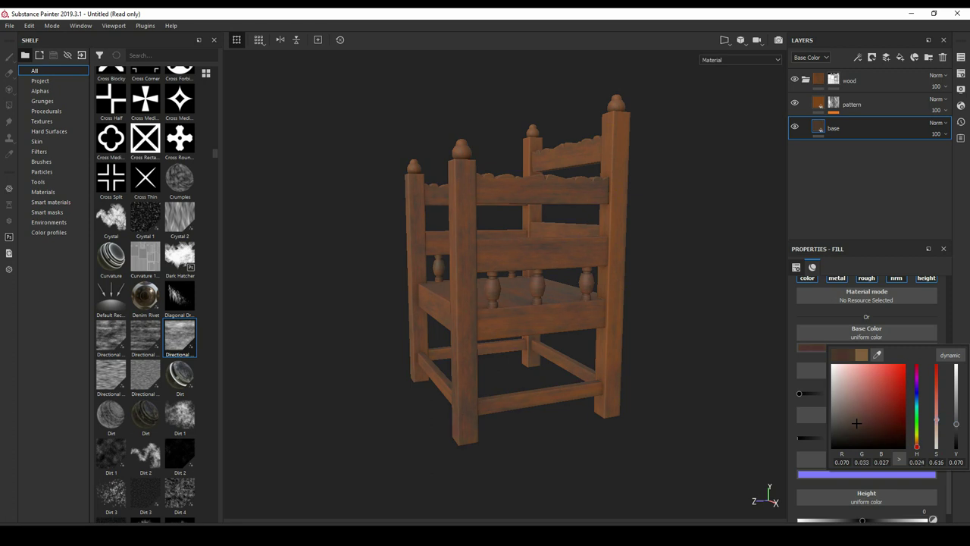
{"action": "left_click_drag", "start_coordinate": [857, 423], "coordinate": [876, 422]}
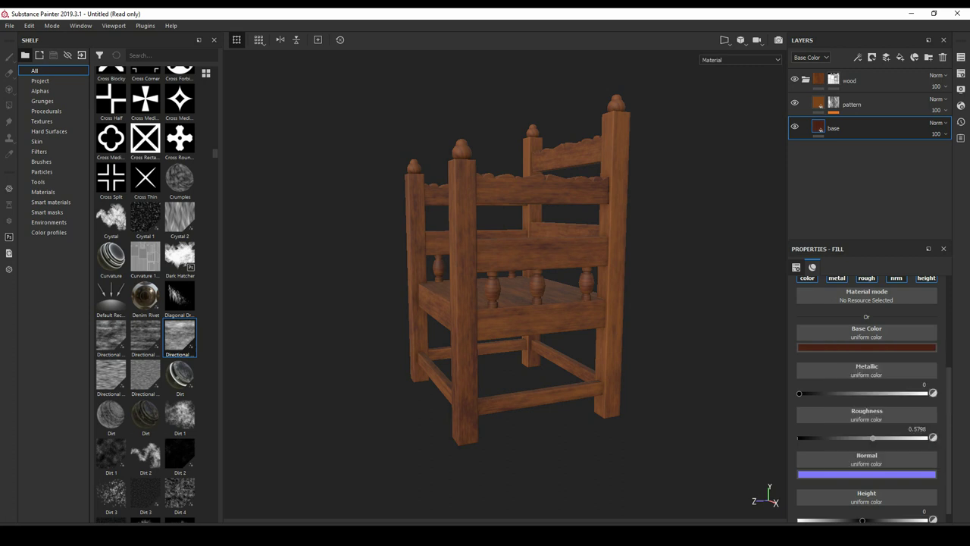
{"action": "left_click_drag", "start_coordinate": [500, 303], "coordinate": [424, 303], "text": "alt"}
{"action": "mouse_move", "coordinate": [530, 303]}
{"action": "left_mouse_down", "text": "alt"}
{"action": "mouse_move", "coordinate": [485, 303]}
{"action": "mouse_move", "coordinate": [561, 303]}
{"action": "mouse_move", "coordinate": [485, 304]}
{"action": "left_mouse_up", "text": "alt"}
{"action": "scroll", "coordinate": [485, 288], "scroll_direction": "up", "scroll_amount": 5}
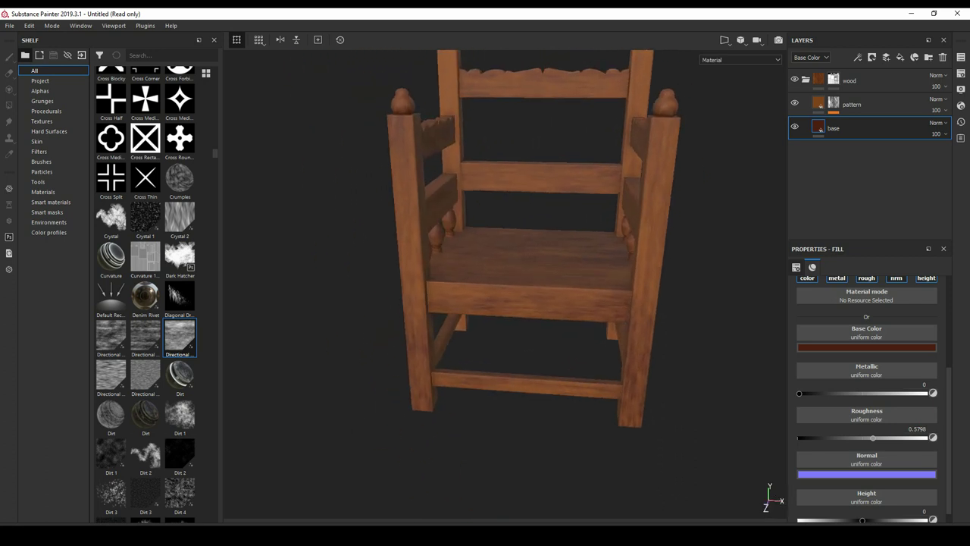
- Slightly reduce the pattern layer colour's saturation
{"action": "left_click", "coordinate": [852, 104]}
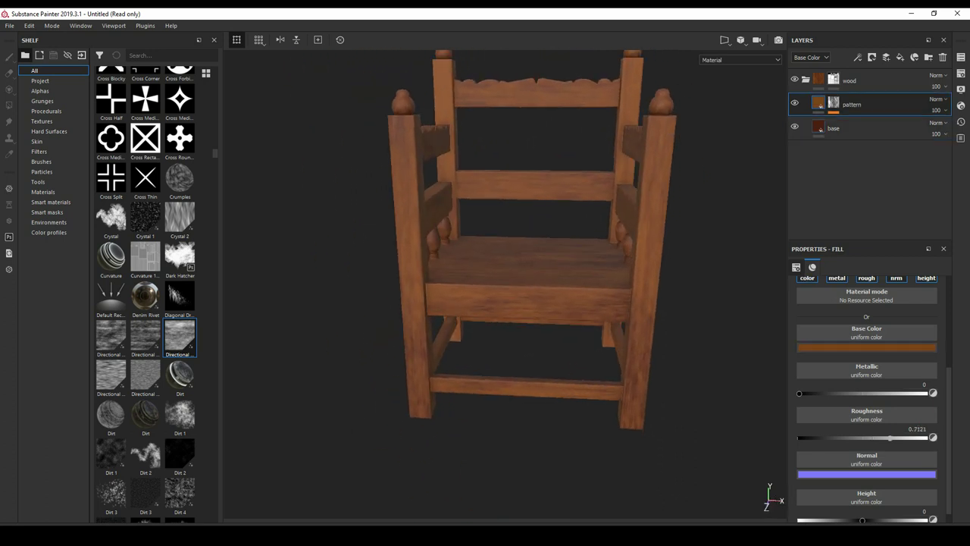
{"action": "left_click", "coordinate": [866, 347]}
{"action": "left_click", "coordinate": [950, 357]}
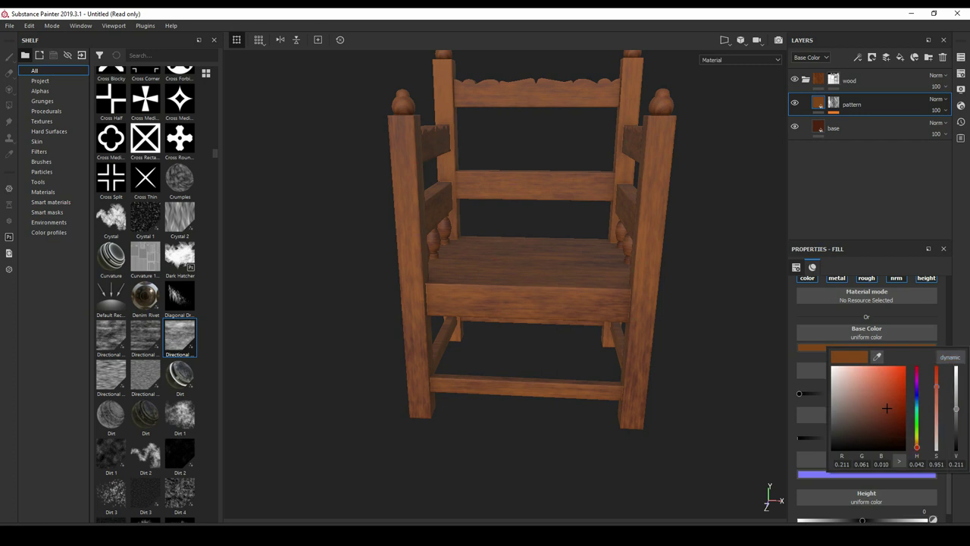
{"action": "mouse_move", "coordinate": [887, 408]}
{"action": "left_mouse_down"}
{"action": "mouse_move", "coordinate": [871, 408]}
{"action": "mouse_move", "coordinate": [889, 408]}
{"action": "mouse_move", "coordinate": [889, 397]}
{"action": "left_mouse_up"}
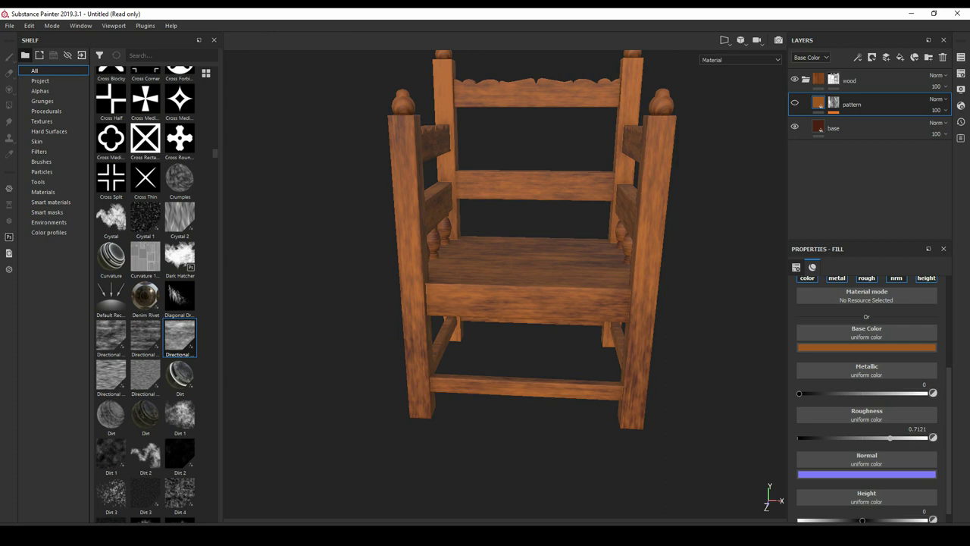
{"action": "left_click_drag", "start_coordinate": [500, 273], "coordinate": [425, 273], "text": "alt"}
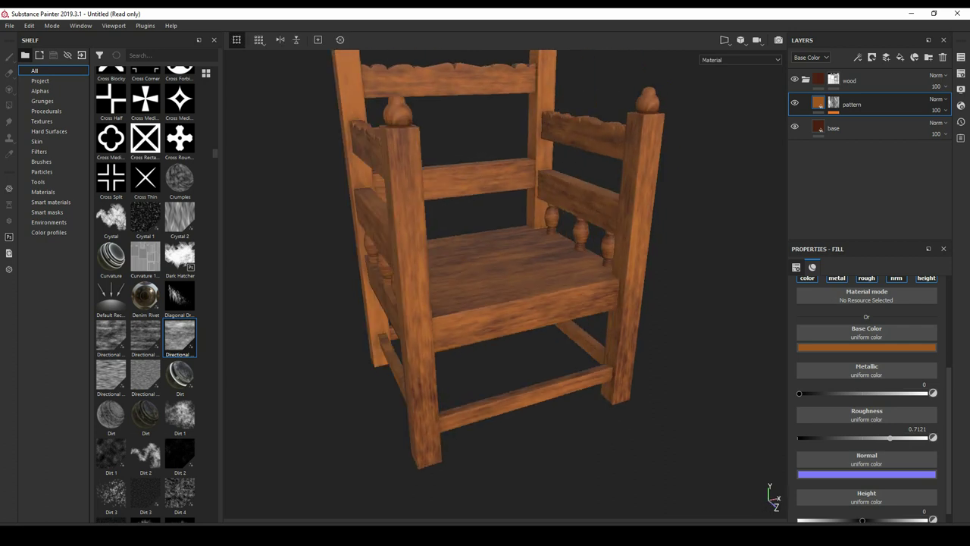
- Drop Directional Noise 3 onto the pattern mask and set its balance to 0.57
{"action": "left_click_drag", "start_coordinate": [179, 338], "coordinate": [849, 103]}
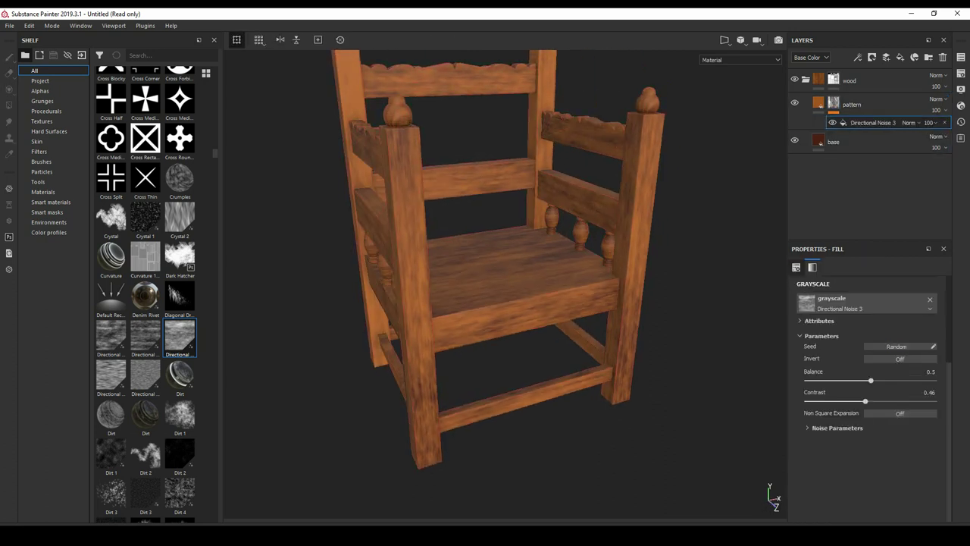
{"action": "left_click_drag", "start_coordinate": [871, 380], "coordinate": [880, 381]}
{"action": "mouse_move", "coordinate": [455, 265]}
{"action": "left_mouse_down", "text": "alt"}
{"action": "mouse_move", "coordinate": [485, 250]}
{"action": "mouse_move", "coordinate": [425, 257]}
{"action": "left_mouse_up", "text": "alt"}
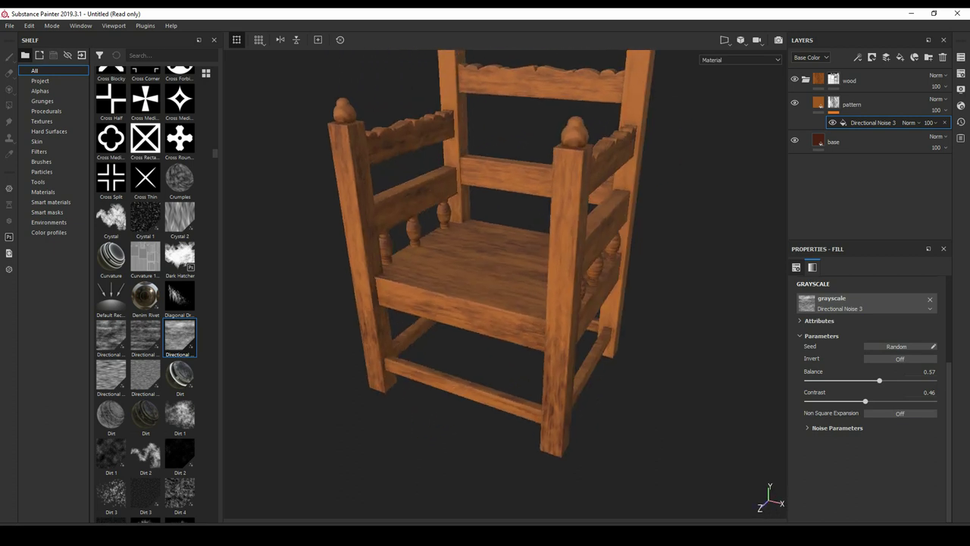
- Make the pattern layer's orange slightly brighter and less saturated
{"action": "left_click", "coordinate": [820, 110]}
{"action": "left_click", "coordinate": [818, 102]}
{"action": "left_click", "coordinate": [866, 368]}
{"action": "left_click", "coordinate": [950, 382]}
{"action": "left_click_drag", "start_coordinate": [888, 423], "coordinate": [889, 419]}
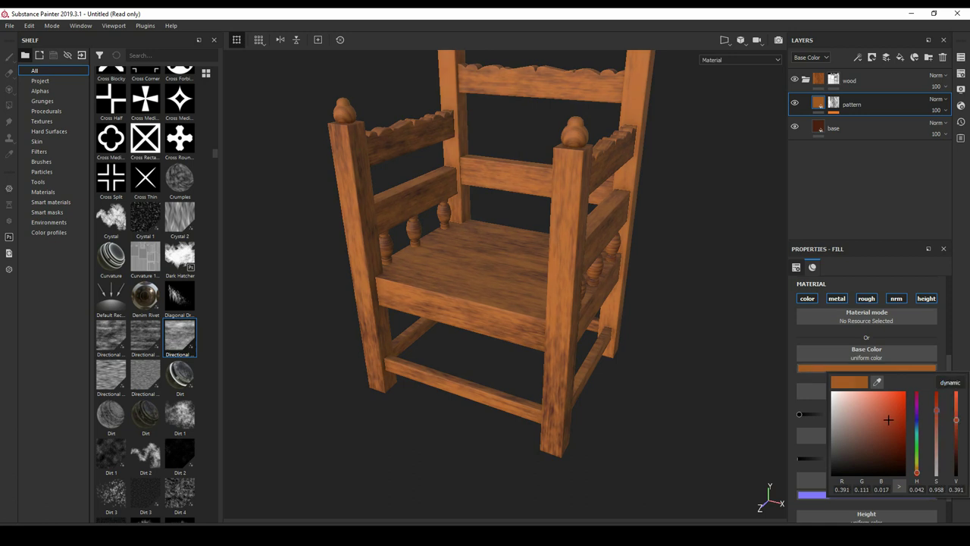
{"action": "left_click_drag", "start_coordinate": [889, 419], "coordinate": [884, 419]}
{"action": "mouse_move", "coordinate": [455, 288]}
{"action": "left_mouse_down", "text": "alt"}
{"action": "mouse_move", "coordinate": [485, 288]}
{"action": "mouse_move", "coordinate": [424, 292]}
{"action": "left_mouse_up", "text": "alt"}
{"action": "scroll", "coordinate": [455, 288], "scroll_direction": "up", "scroll_amount": 5}
{"action": "scroll", "coordinate": [504, 284], "scroll_direction": "down", "scroll_amount": 5}
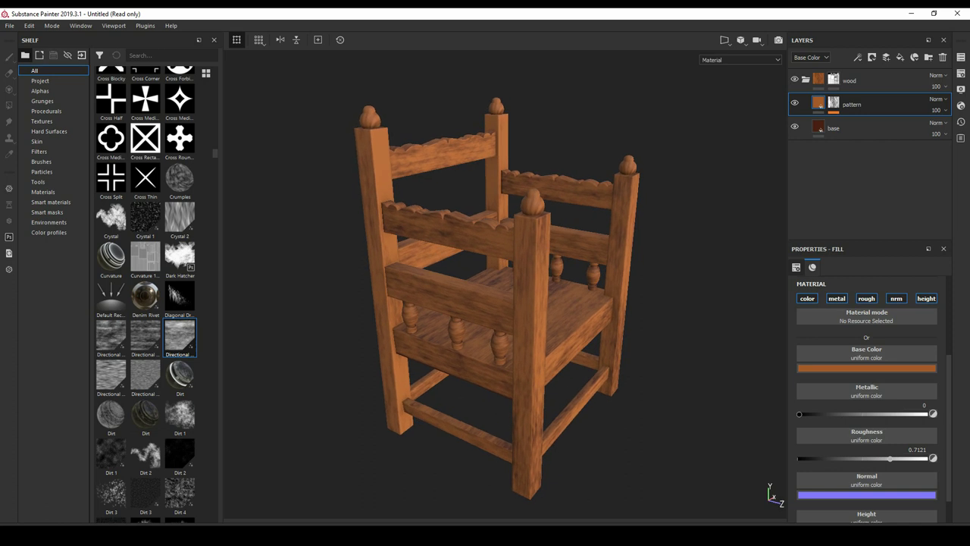
- Lower the Directional Noise 3 mask opacity to 67
{"action": "key", "text": "4"}
{"action": "left_click", "coordinate": [929, 122]}
{"action": "left_click_drag", "start_coordinate": [964, 140], "coordinate": [950, 141]}
{"action": "mouse_move", "coordinate": [485, 288]}
{"action": "left_mouse_down", "text": "alt"}
{"action": "mouse_move", "coordinate": [447, 292]}
{"action": "mouse_move", "coordinate": [539, 296]}
{"action": "left_mouse_up", "text": "alt"}
{"action": "key", "text": "Delete"}
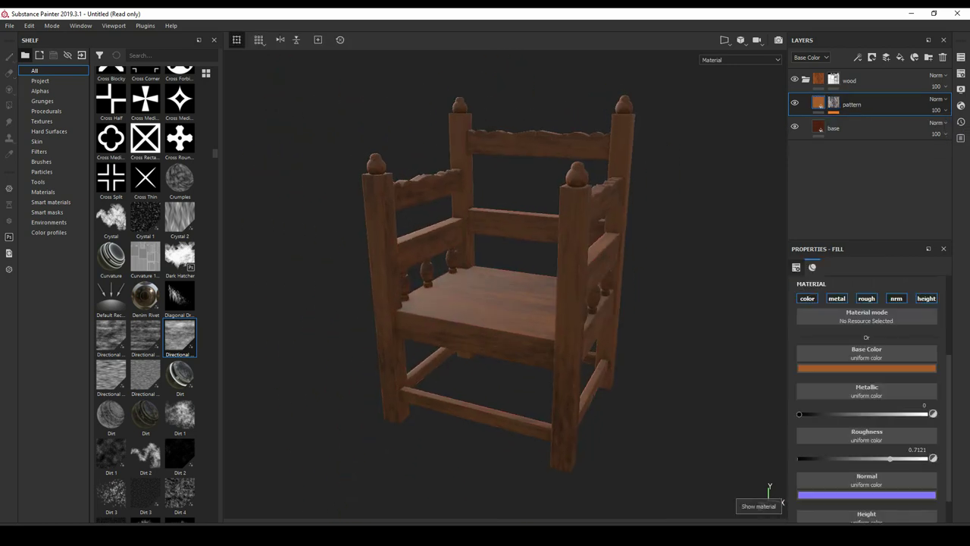
{"action": "mouse_move", "coordinate": [515, 296]}
{"action": "left_mouse_down", "text": "alt"}
{"action": "mouse_move", "coordinate": [568, 296]}
{"action": "mouse_move", "coordinate": [485, 295]}
{"action": "mouse_move", "coordinate": [561, 295]}
{"action": "mouse_move", "coordinate": [515, 296]}
{"action": "left_mouse_up", "text": "alt"}
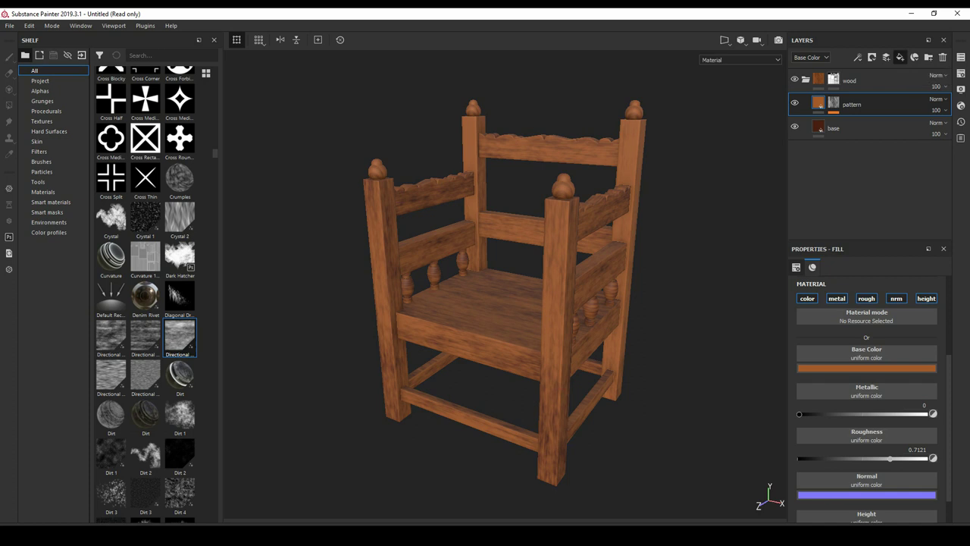
- Add a black-masked fill layer above the pattern layer and name it pattern_02
{"action": "left_click", "coordinate": [899, 58]}
{"action": "right_click", "coordinate": [826, 114]}
{"action": "left_click", "coordinate": [864, 129]}
{"action": "double_click", "coordinate": [857, 104]}
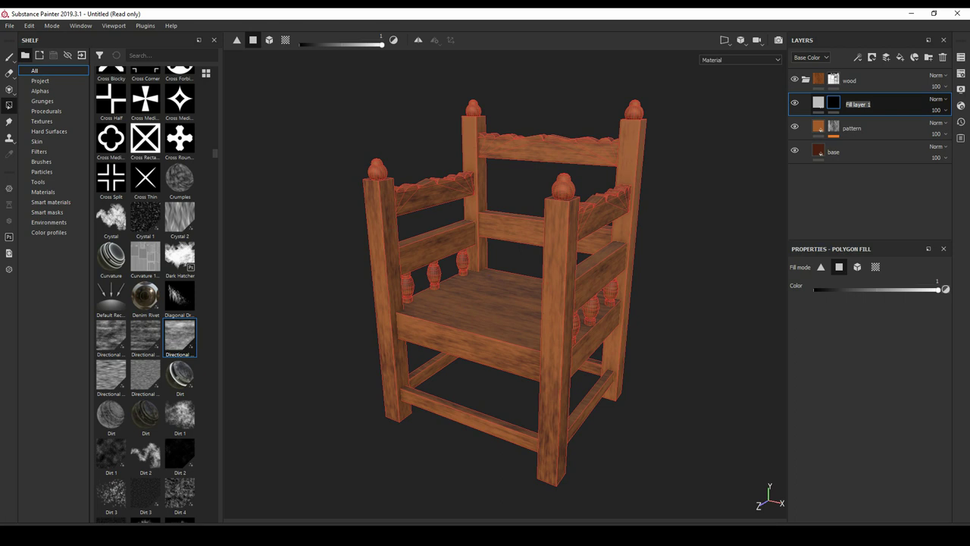
{"action": "type", "text": "pattern_0"}
{"action": "type", "text": "2"}
{"action": "key", "text": "Return"}
{"action": "left_click_drag", "start_coordinate": [492, 303], "coordinate": [485, 303], "text": "alt"}
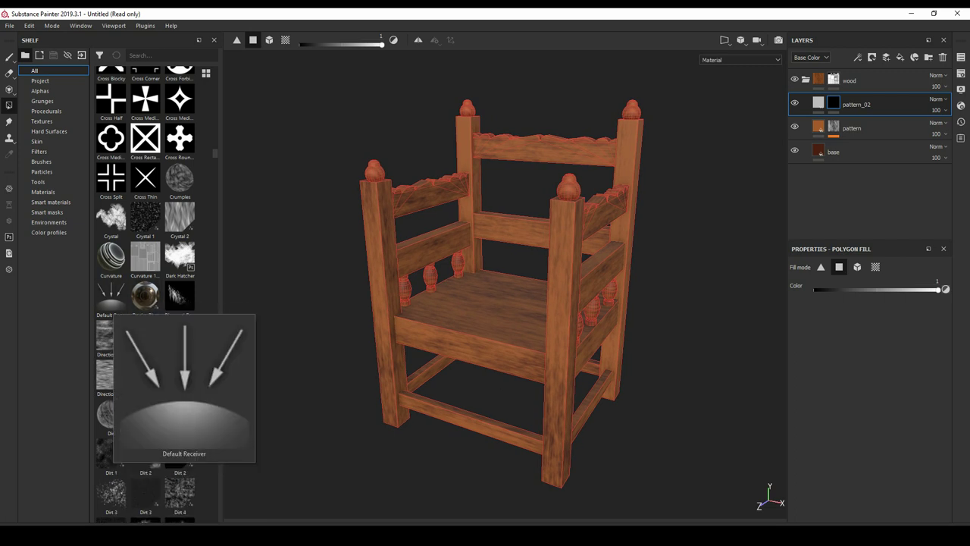
- Find the Edges section of the shelf and select the Edges Scratched smart mask
{"action": "scroll", "coordinate": [144, 303], "scroll_direction": "down", "scroll_amount": 3}
{"action": "scroll", "coordinate": [144, 304], "scroll_direction": "down", "scroll_amount": 3}
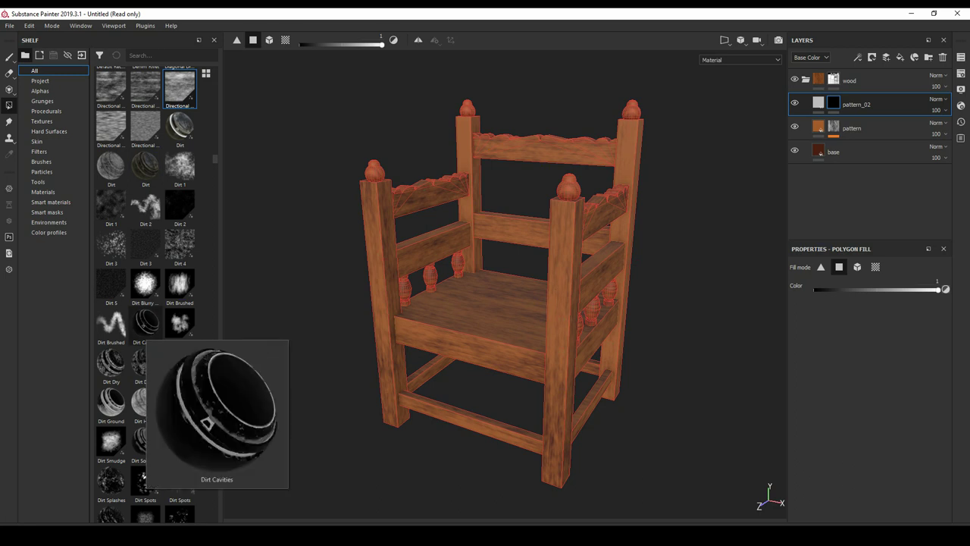
{"action": "scroll", "coordinate": [145, 322], "scroll_direction": "down", "scroll_amount": 3}
{"action": "scroll", "coordinate": [146, 322], "scroll_direction": "down", "scroll_amount": 6}
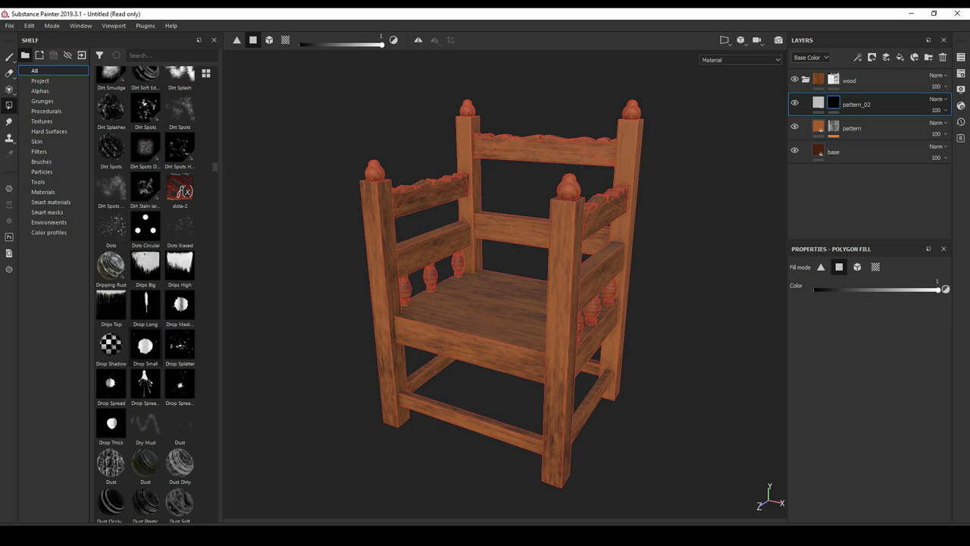
{"action": "scroll", "coordinate": [146, 339], "scroll_direction": "down", "scroll_amount": 3}
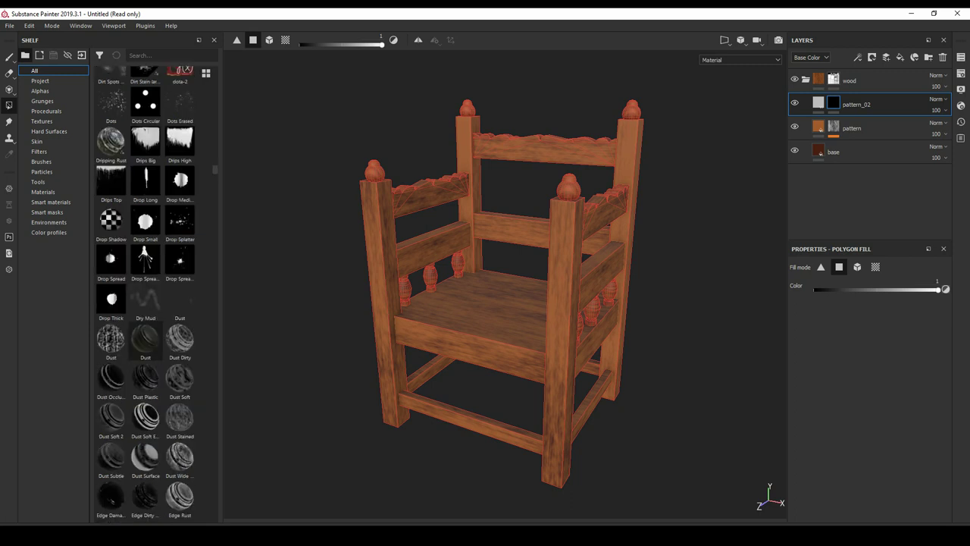
{"action": "scroll", "coordinate": [146, 338], "scroll_direction": "down", "scroll_amount": 3}
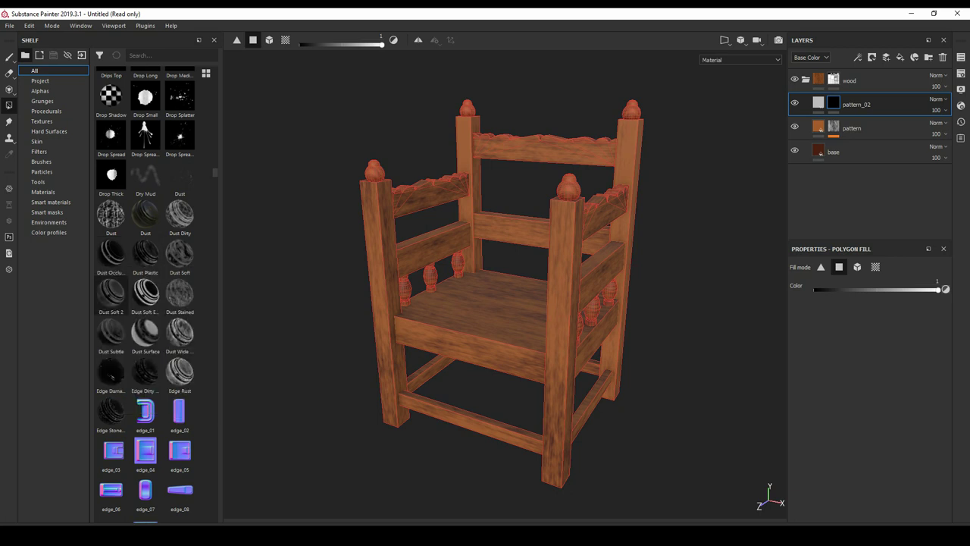
{"action": "scroll", "coordinate": [146, 333], "scroll_direction": "down", "scroll_amount": 10}
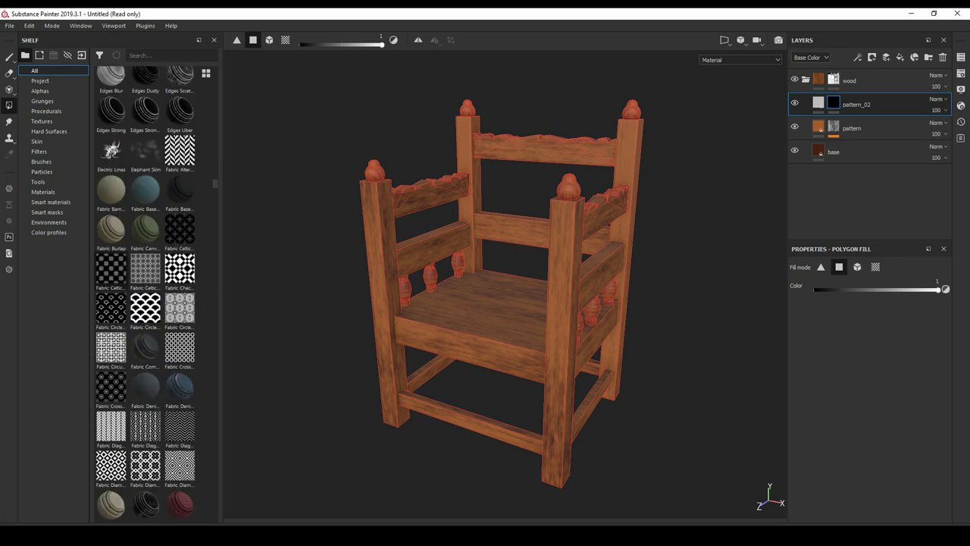
{"action": "scroll", "coordinate": [121, 417], "scroll_direction": "up", "scroll_amount": 3}
{"action": "scroll", "coordinate": [118, 363], "scroll_direction": "up", "scroll_amount": 3}
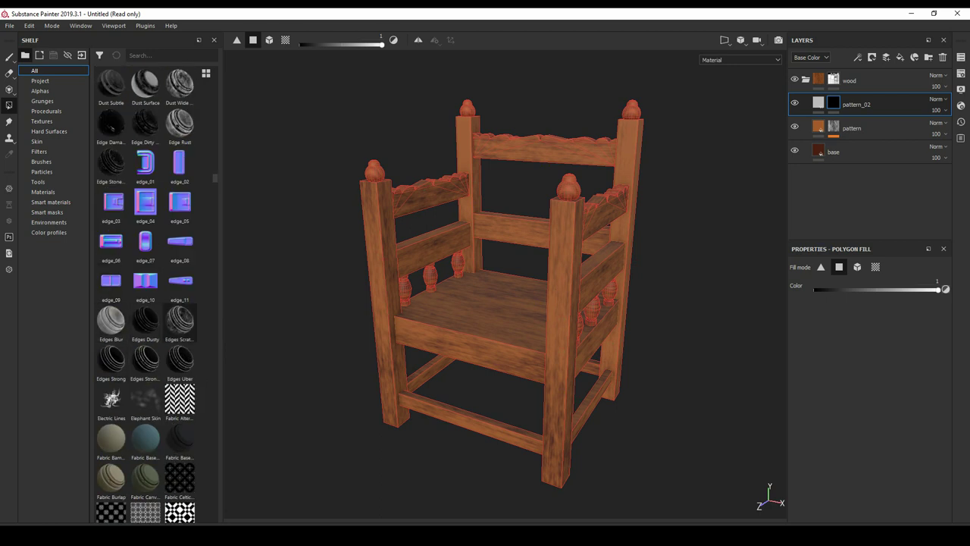
{"action": "scroll", "coordinate": [145, 201], "scroll_direction": "down", "scroll_amount": 5}
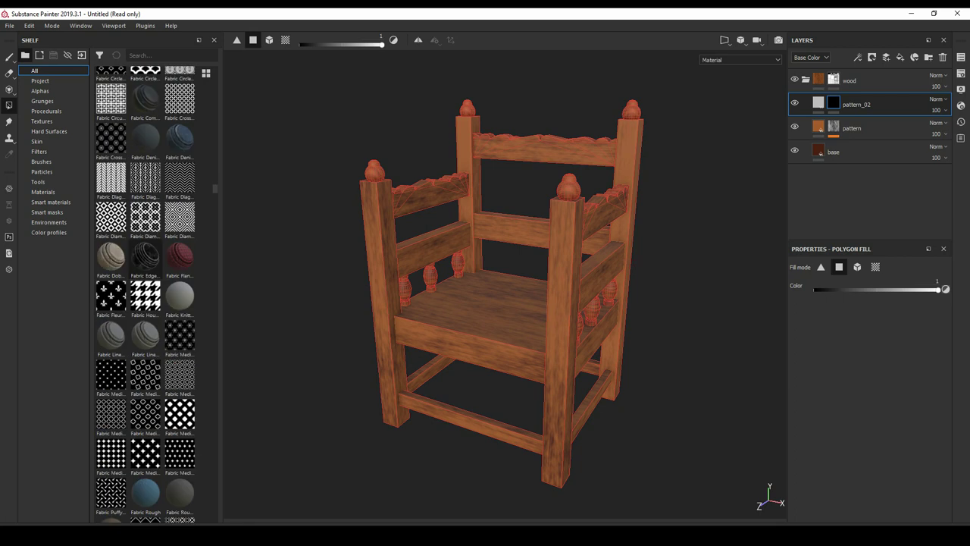
{"action": "scroll", "coordinate": [146, 201], "scroll_direction": "up", "scroll_amount": 2}
{"action": "scroll", "coordinate": [146, 201], "scroll_direction": "up", "scroll_amount": 2}
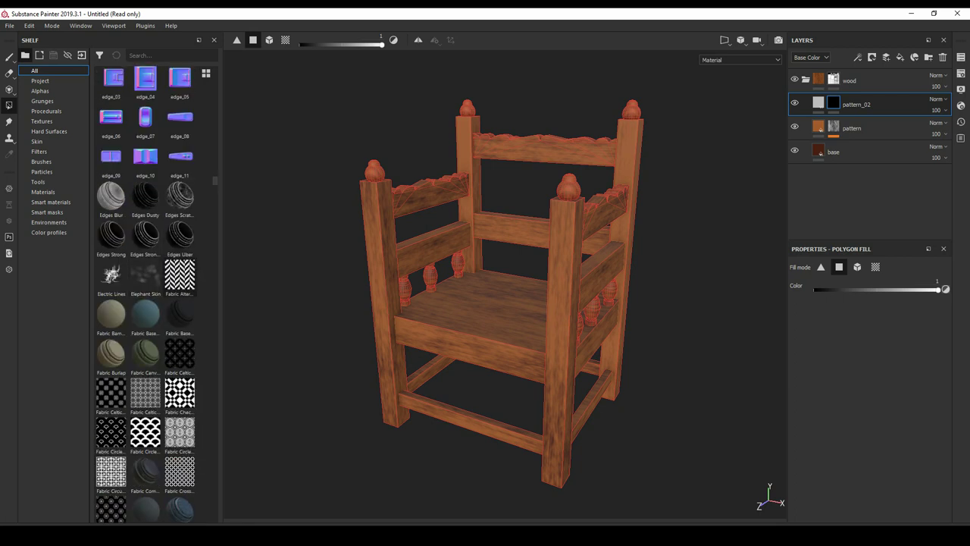
{"action": "mouse_move", "coordinate": [146, 235]}
{"action": "left_click", "coordinate": [179, 196]}
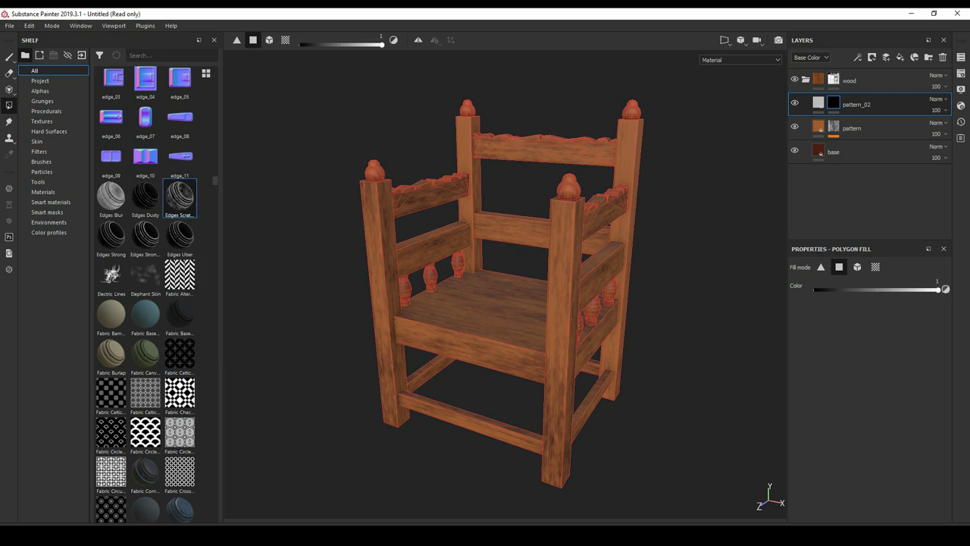
- Rename the pattern_02 layer to edhe and apply the Edges Scratched edge-wear mask
{"action": "double_click", "coordinate": [857, 104]}
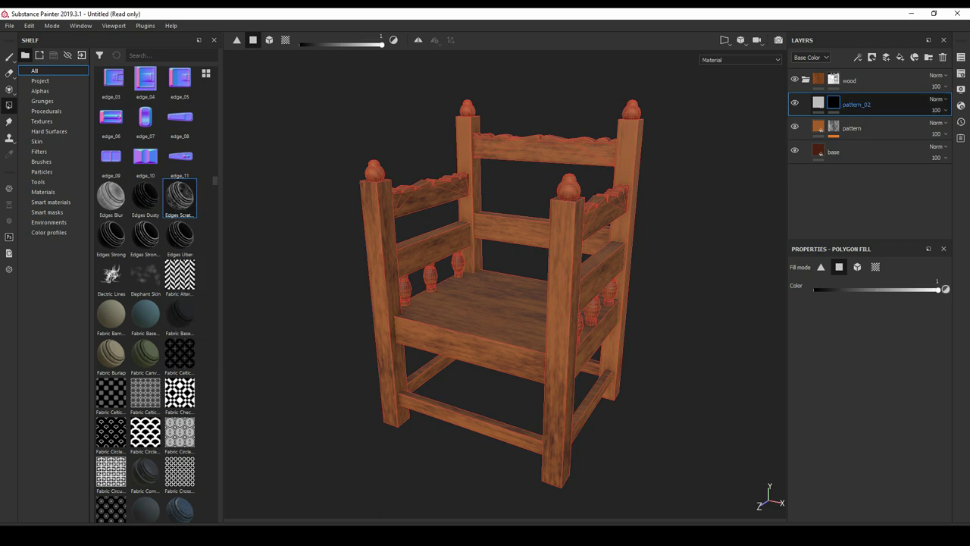
{"action": "type", "text": "edh"}
{"action": "type", "text": "e"}
{"action": "key", "text": "Return"}
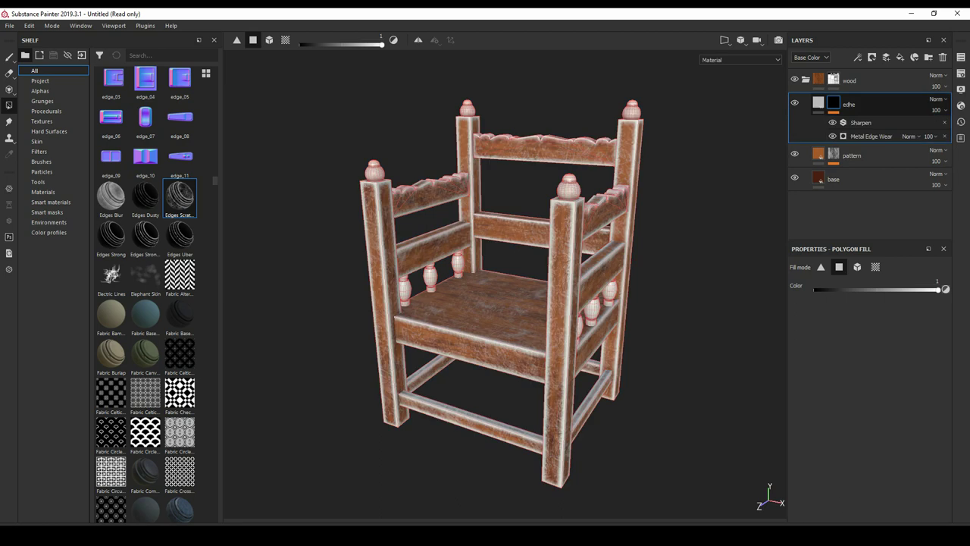
{"action": "left_click", "coordinate": [818, 104]}
- Colour the worn edges dark reddish-brown and set roughness to 0.751
{"action": "left_click", "coordinate": [866, 368]}
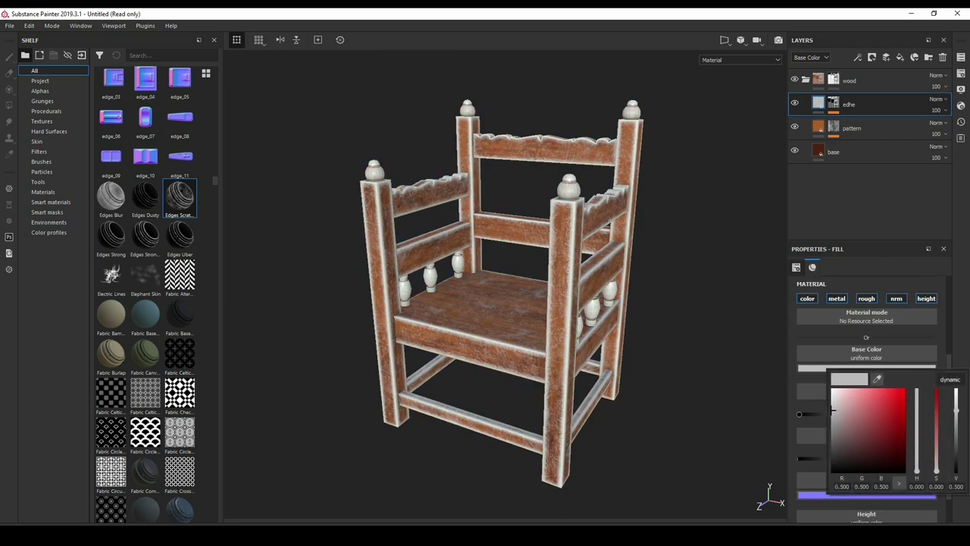
{"action": "left_click_drag", "start_coordinate": [864, 402], "coordinate": [880, 422]}
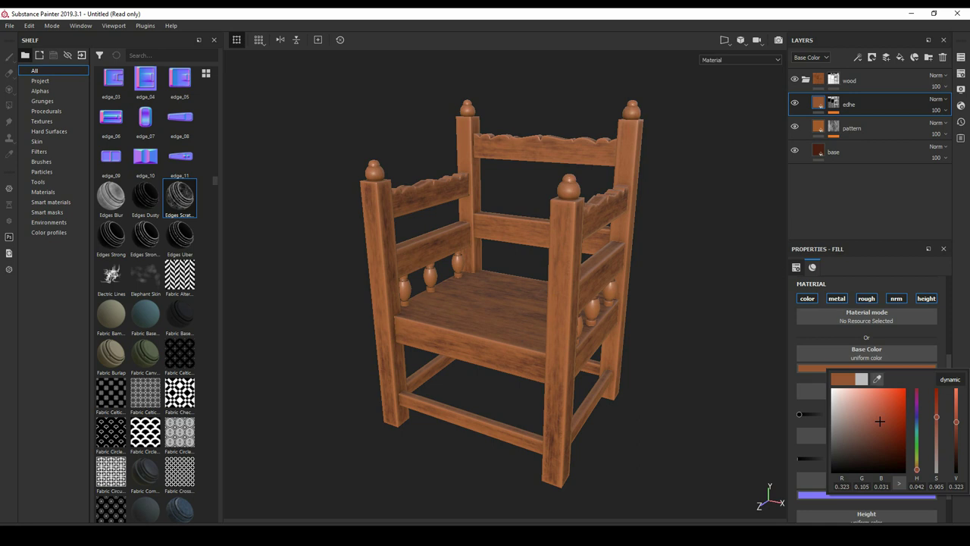
{"action": "left_click", "coordinate": [866, 369]}
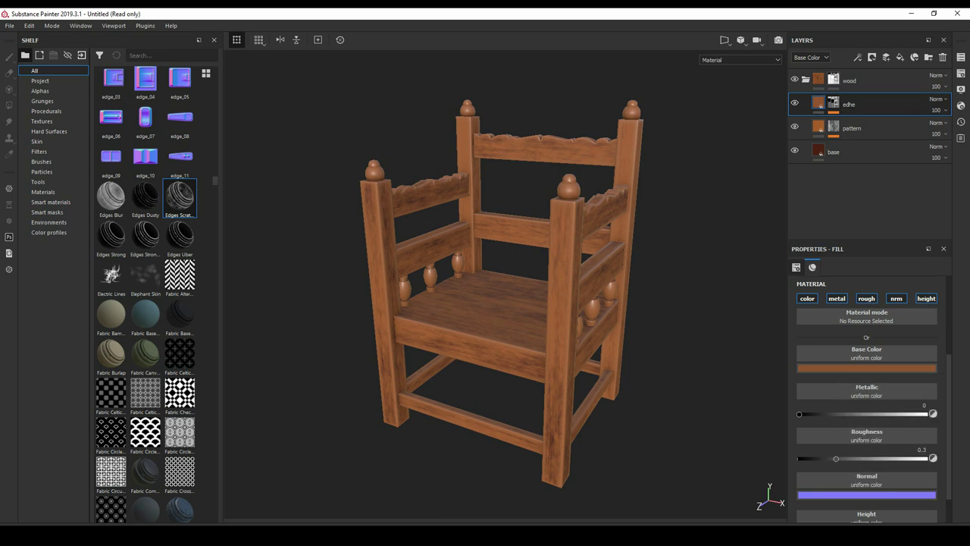
{"action": "scroll", "coordinate": [866, 401], "scroll_direction": "down", "scroll_amount": 1}
{"action": "left_click_drag", "start_coordinate": [836, 424], "coordinate": [886, 424]}
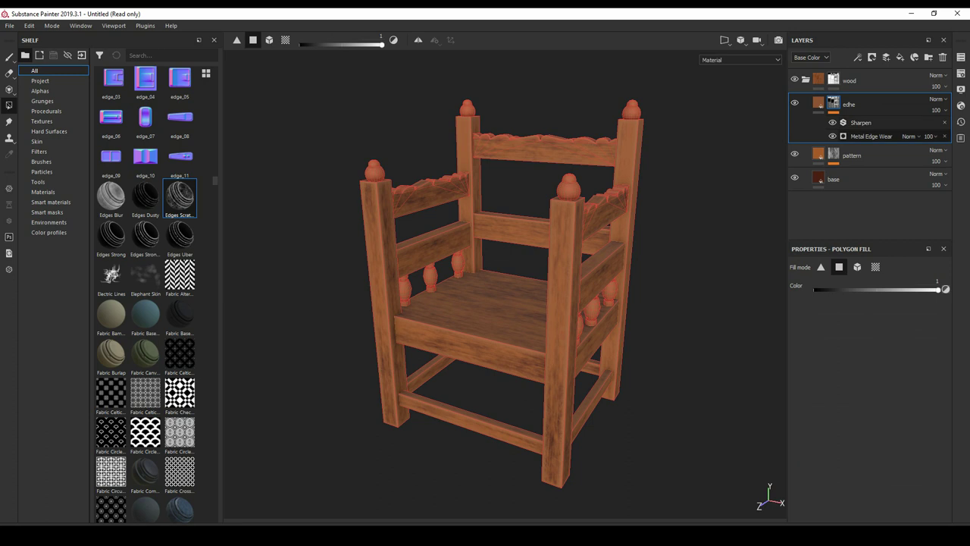
- Raise Metal Edge Wear contrast to about 0.28 and lower Curvature Weight from 1 to 0.13
{"action": "left_click", "coordinate": [872, 135]}
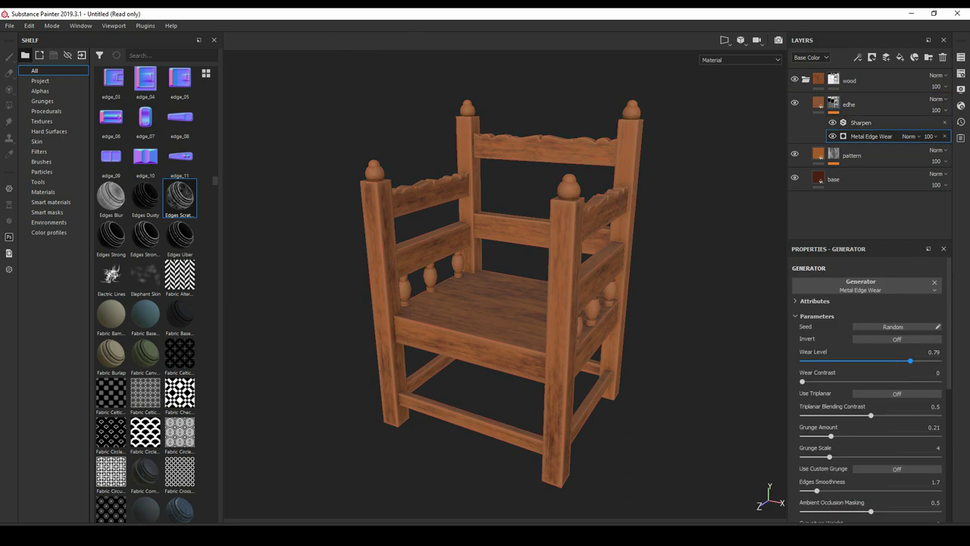
{"action": "left_click_drag", "start_coordinate": [802, 382], "coordinate": [806, 381]}
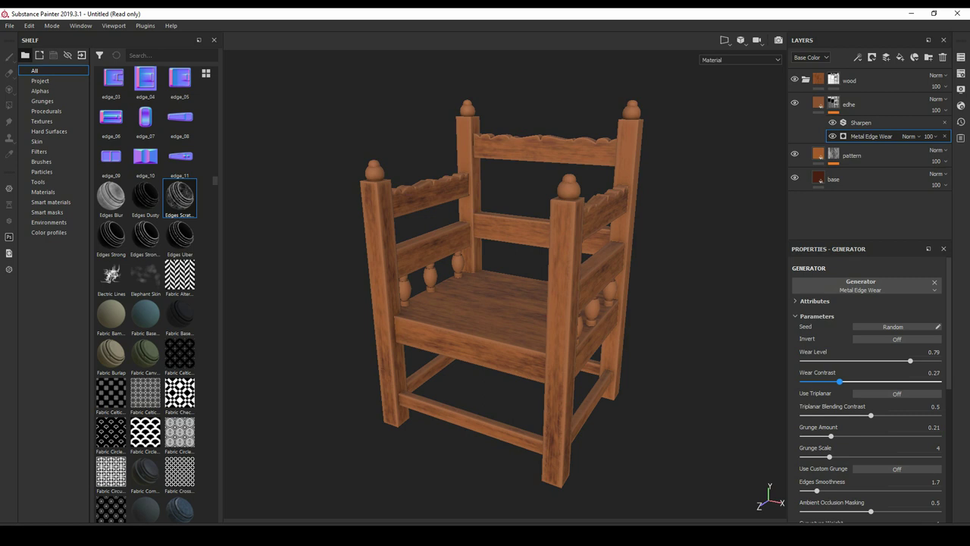
{"action": "scroll", "coordinate": [868, 387], "scroll_direction": "down", "scroll_amount": 3}
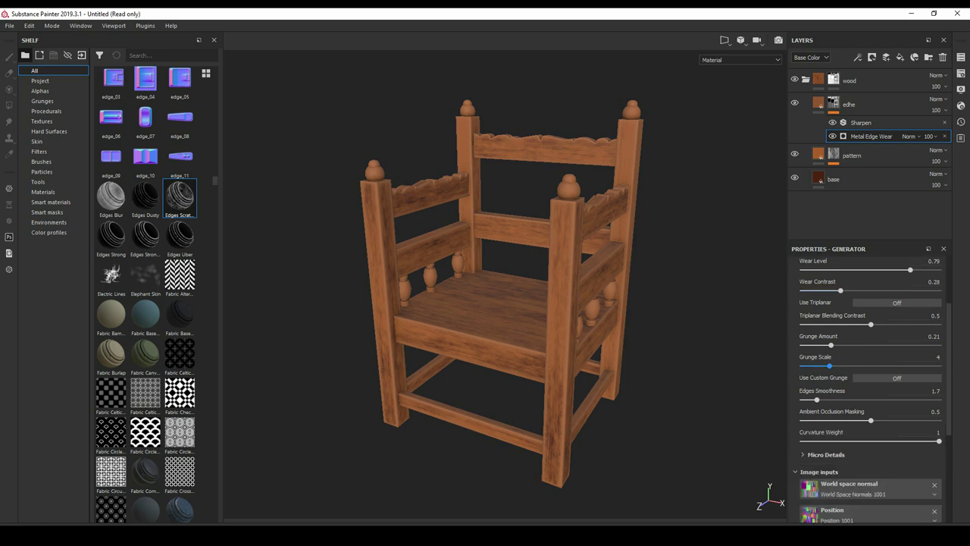
{"action": "scroll", "coordinate": [872, 387], "scroll_direction": "down", "scroll_amount": 2}
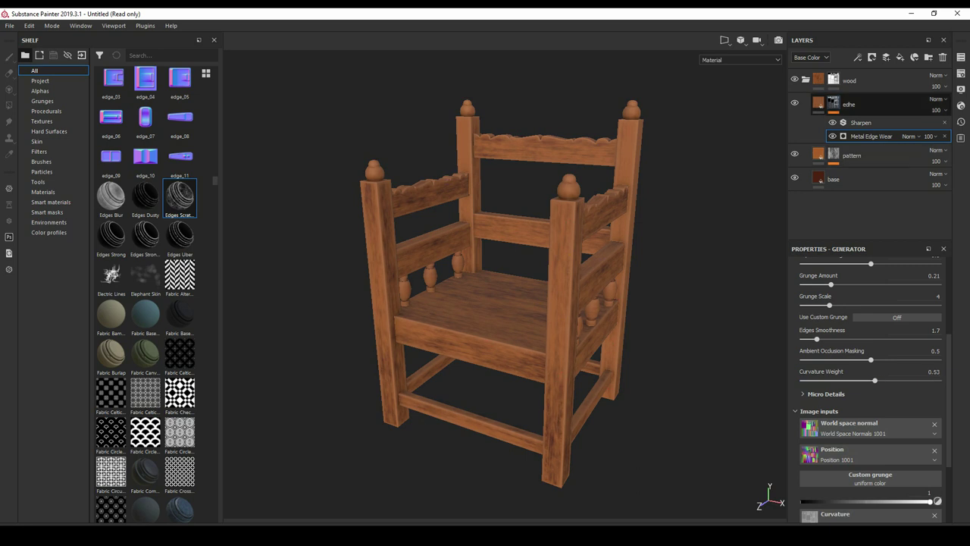
{"action": "left_click", "coordinate": [833, 103], "text": "alt"}
{"action": "left_click", "coordinate": [872, 135]}
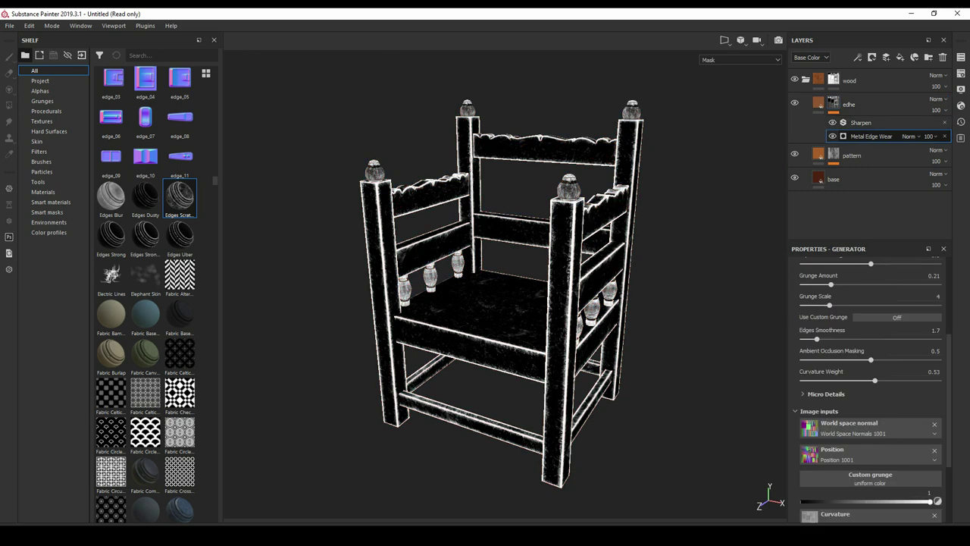
{"action": "scroll", "coordinate": [872, 379], "scroll_direction": "down", "scroll_amount": 1}
{"action": "left_click_drag", "start_coordinate": [875, 349], "coordinate": [823, 349]}
{"action": "left_click", "coordinate": [818, 104]}
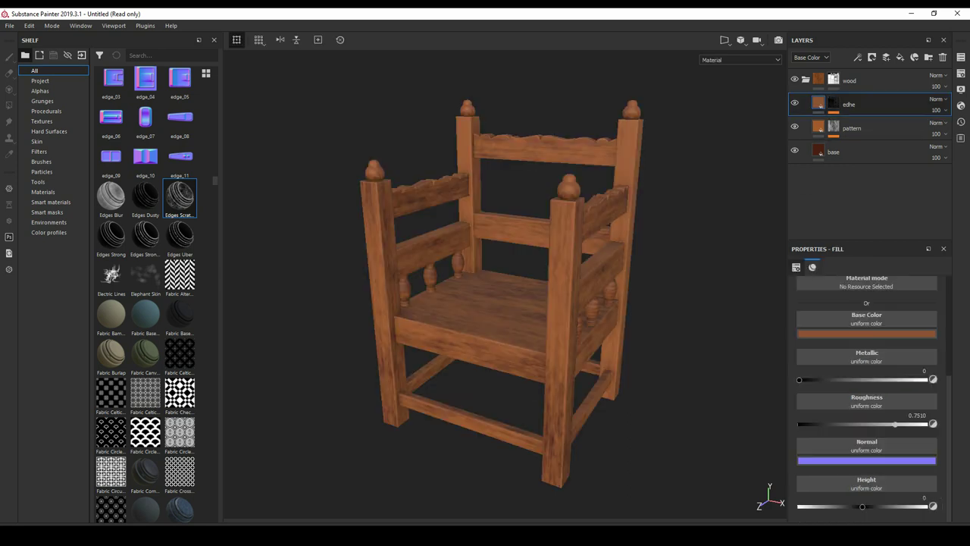
- Lighten the edhe layer's edge colour from dark reddish-brown to golden brown
{"action": "left_click_drag", "start_coordinate": [500, 303], "coordinate": [531, 303], "text": "alt"}
{"action": "left_click", "coordinate": [833, 333]}
{"action": "left_click", "coordinate": [950, 344]}
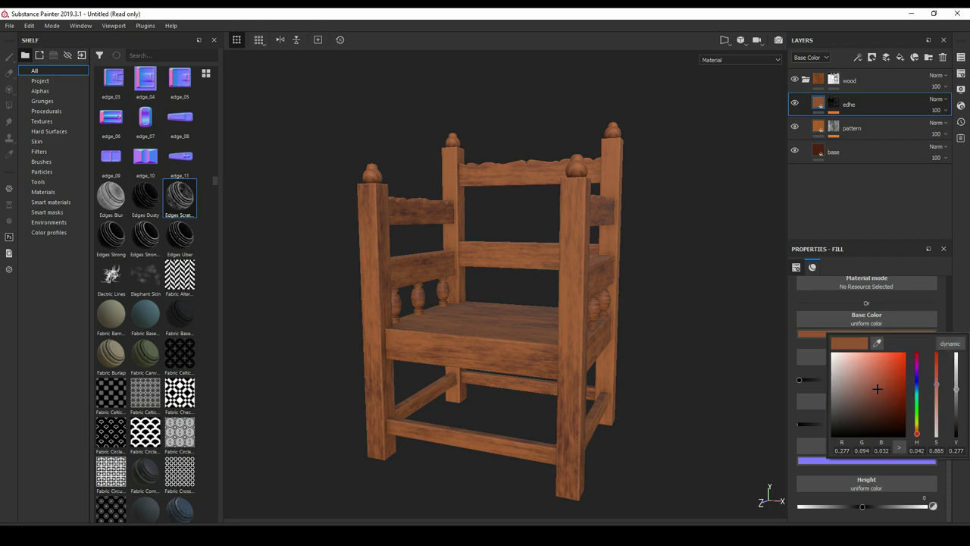
{"action": "left_click_drag", "start_coordinate": [916, 434], "coordinate": [917, 429]}
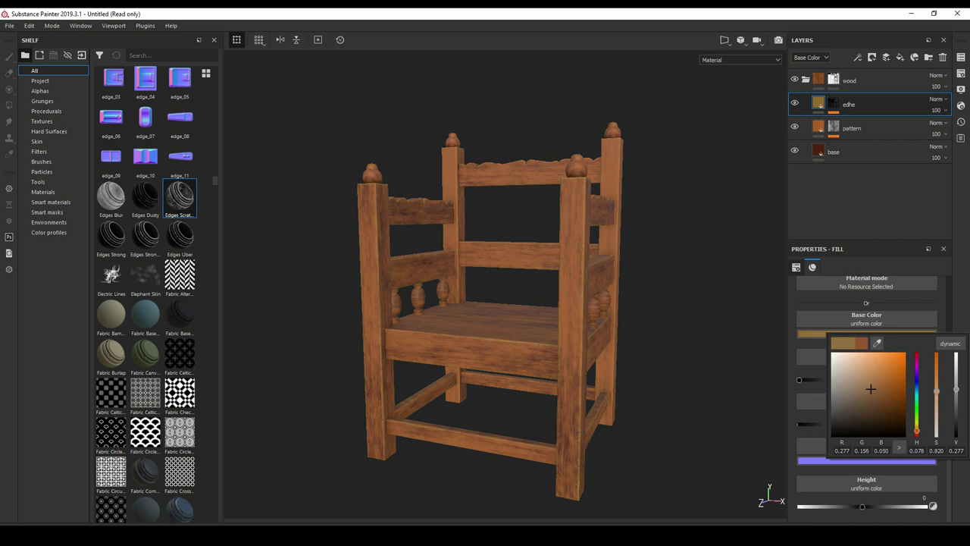
- Orbit and zoom around the chair to review the worn edges from several angles
{"action": "scroll", "coordinate": [500, 288], "scroll_direction": "up", "scroll_amount": 3}
{"action": "left_click_drag", "start_coordinate": [531, 303], "coordinate": [470, 303], "text": "alt"}
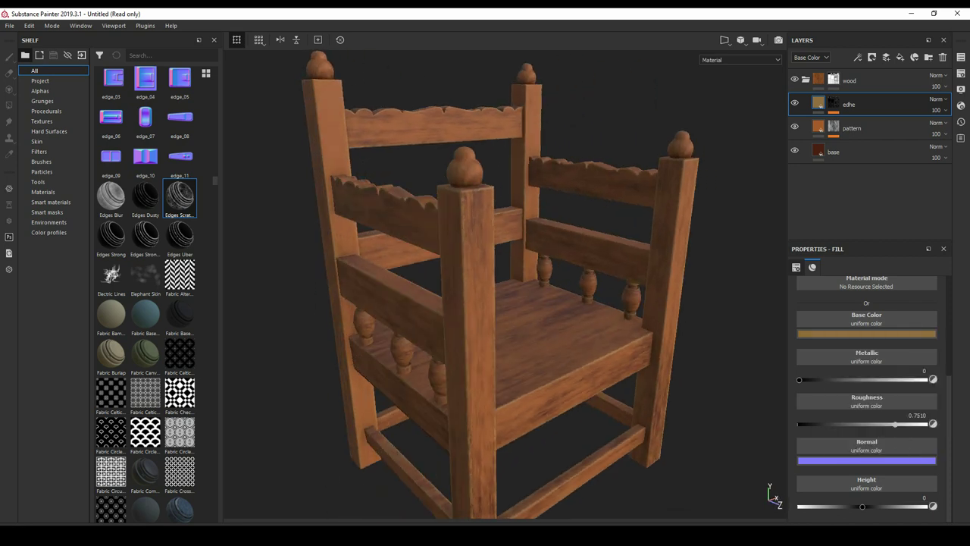
{"action": "scroll", "coordinate": [500, 288], "scroll_direction": "up", "scroll_amount": 2}
{"action": "scroll", "coordinate": [500, 288], "scroll_direction": "down", "scroll_amount": 1}
{"action": "scroll", "coordinate": [500, 288], "scroll_direction": "down", "scroll_amount": 3}
{"action": "left_click_drag", "start_coordinate": [470, 303], "coordinate": [545, 303], "text": "alt"}
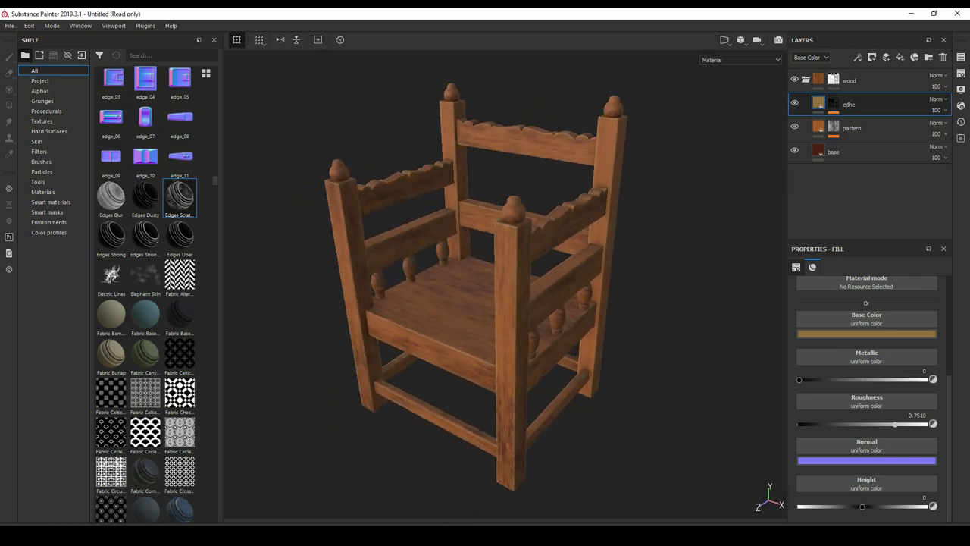
{"action": "scroll", "coordinate": [500, 288], "scroll_direction": "up", "scroll_amount": 2}
{"action": "left_click_drag", "start_coordinate": [470, 303], "coordinate": [531, 303], "text": "alt"}
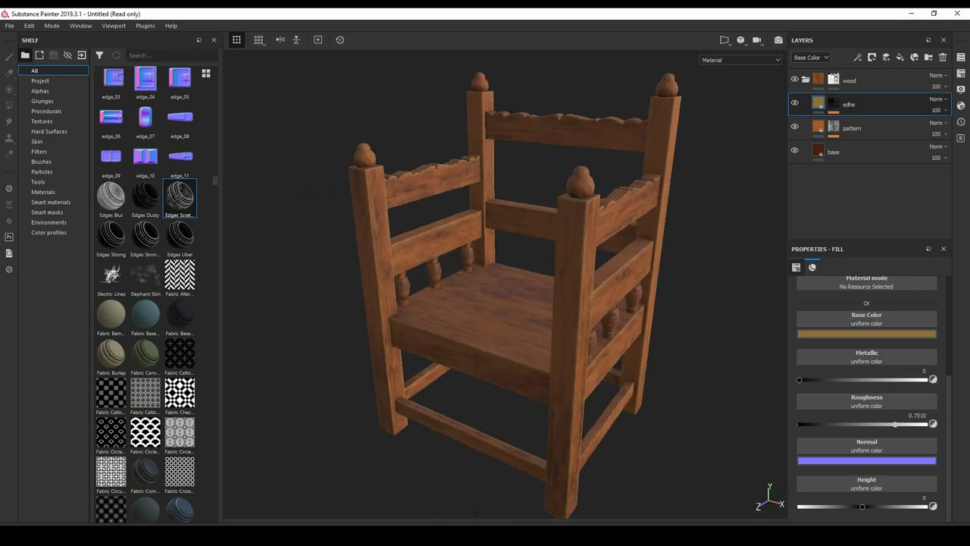
{"action": "scroll", "coordinate": [500, 288], "scroll_direction": "up", "scroll_amount": 2}
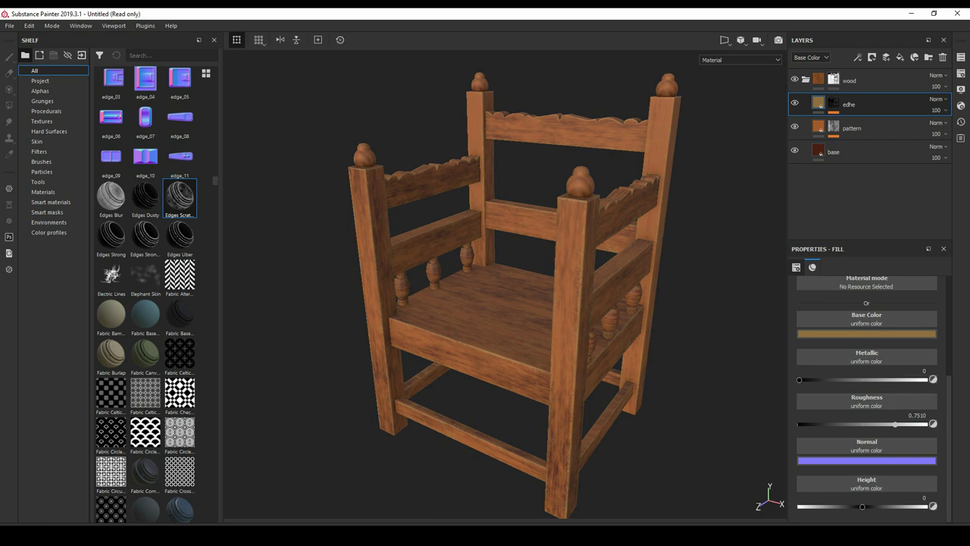
- Darken the pattern layer's base colour to a deeper reddish-brown
{"action": "left_click", "coordinate": [864, 128]}
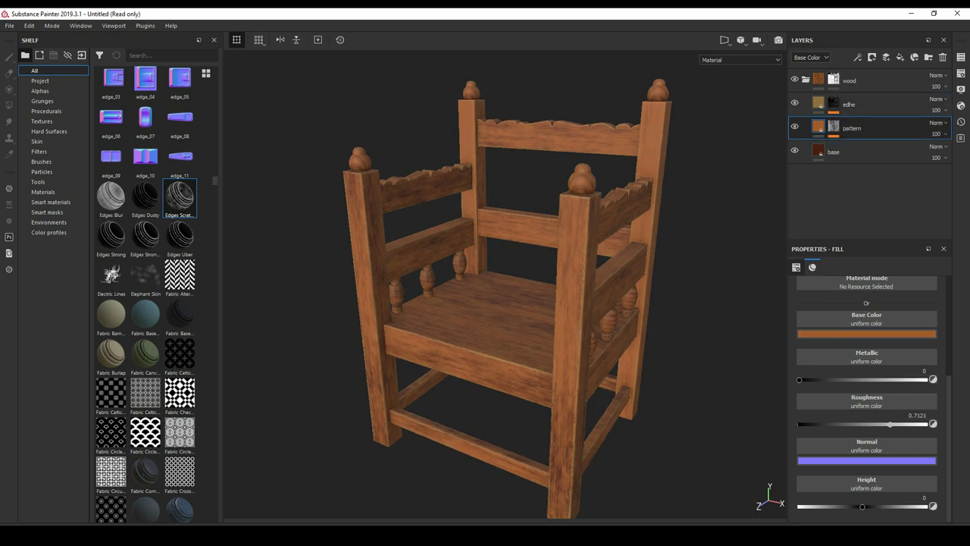
{"action": "left_click", "coordinate": [867, 334]}
{"action": "mouse_move", "coordinate": [885, 379]}
{"action": "left_mouse_down"}
{"action": "mouse_move", "coordinate": [870, 392]}
{"action": "mouse_move", "coordinate": [864, 385]}
{"action": "mouse_move", "coordinate": [870, 389]}
{"action": "left_mouse_up"}
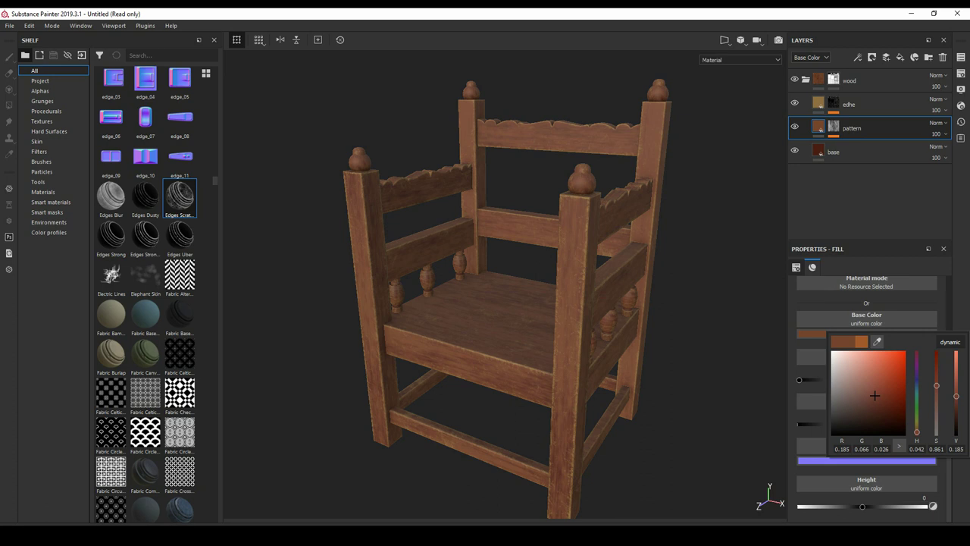
{"action": "left_click_drag", "start_coordinate": [531, 303], "coordinate": [424, 311], "text": "alt"}
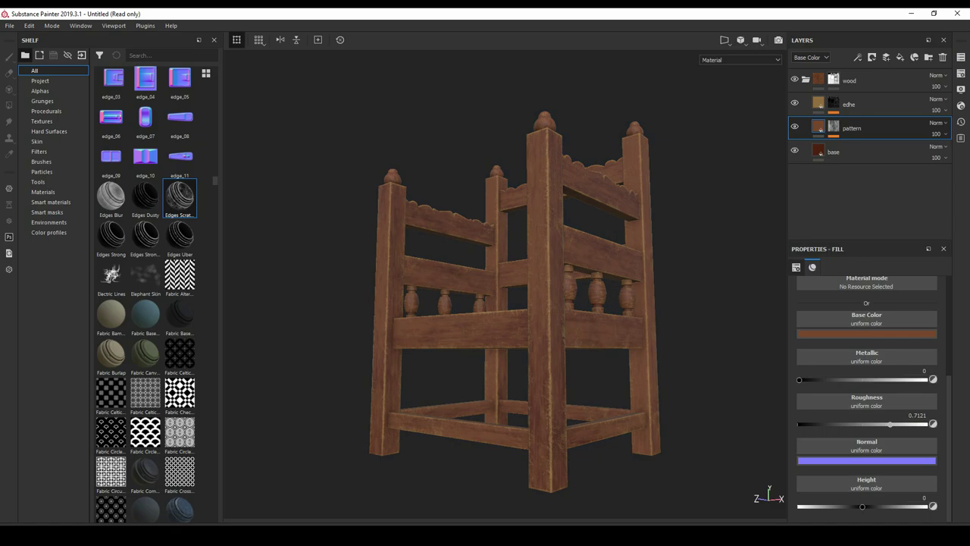
- Add a Paint effect to the edhe mask, deleting an accidentally added fill effect
{"action": "key", "text": "4"}
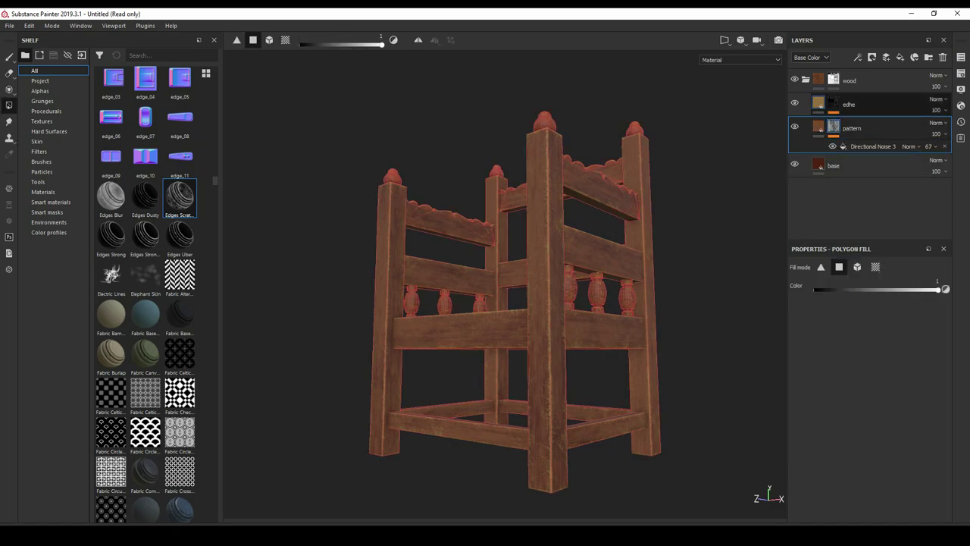
{"action": "left_click", "coordinate": [872, 136]}
{"action": "left_click", "coordinate": [861, 122]}
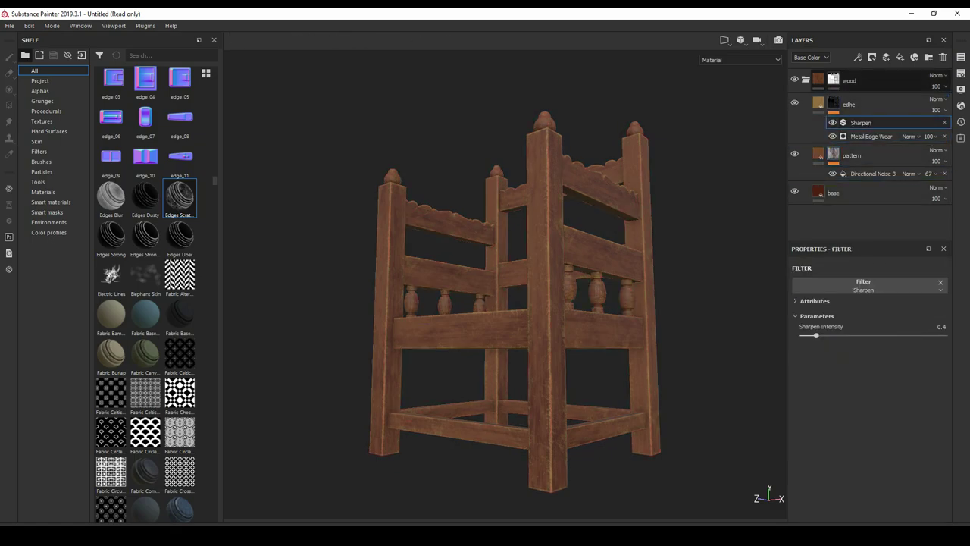
{"action": "left_click", "coordinate": [871, 135]}
{"action": "left_click", "coordinate": [857, 57]}
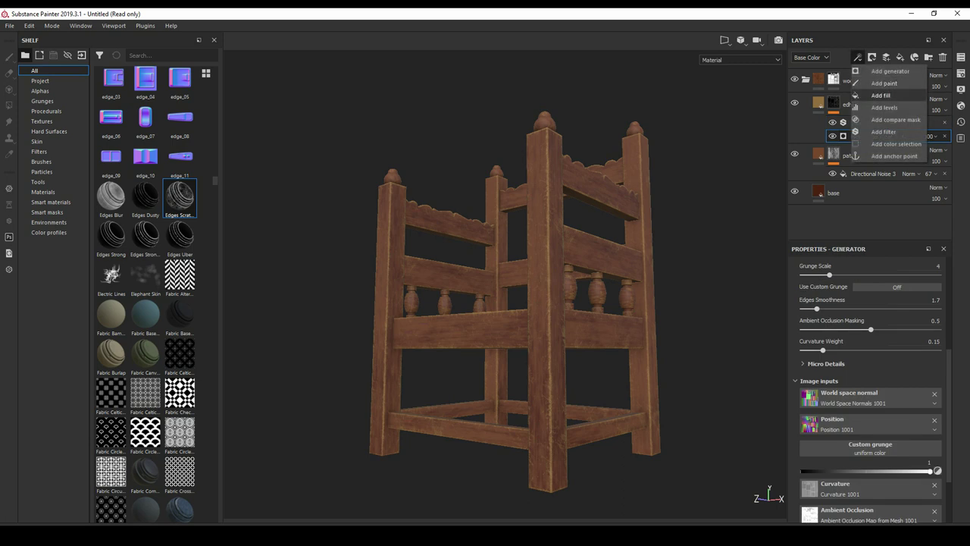
{"action": "left_click", "coordinate": [879, 94]}
{"action": "key", "text": "Delete"}
{"action": "left_click", "coordinate": [858, 57]}
{"action": "left_click", "coordinate": [884, 83]}
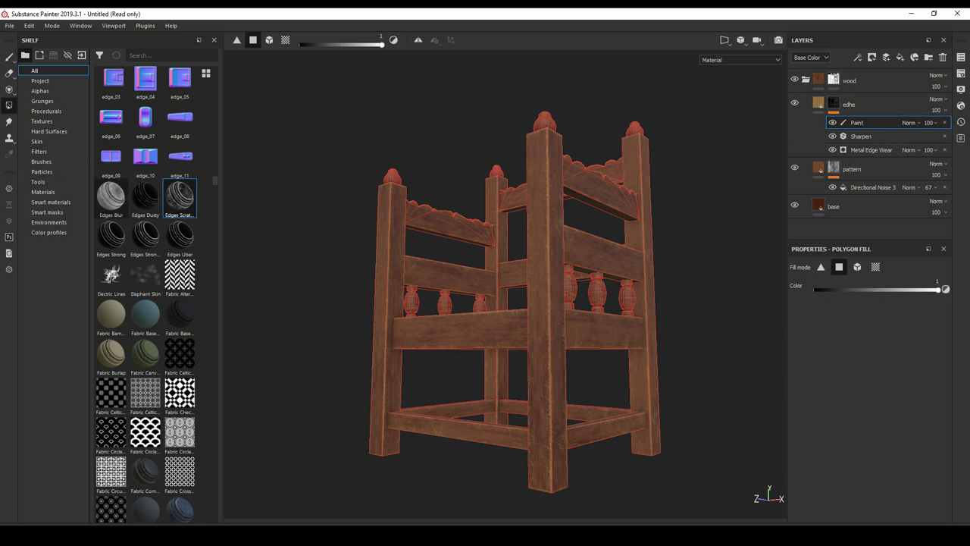
- Pick the Dirt 1 brush from the shelf, move Paint below Sharpen, and activate the Paint tool
{"action": "left_click", "coordinate": [41, 161]}
{"action": "scroll", "coordinate": [146, 288], "scroll_direction": "down", "scroll_amount": 5}
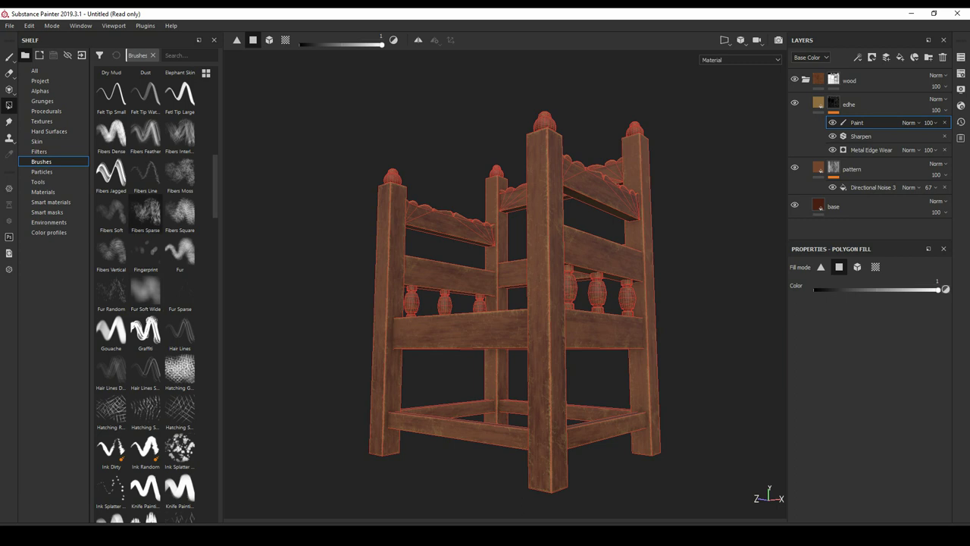
{"action": "scroll", "coordinate": [145, 288], "scroll_direction": "up", "scroll_amount": 3}
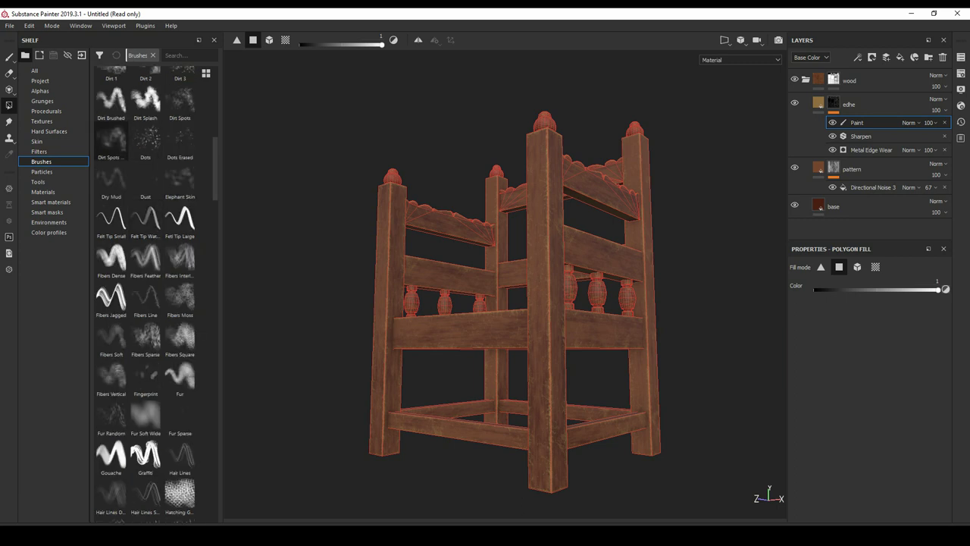
{"action": "left_click", "coordinate": [185, 55]}
{"action": "type", "text": "dirt"}
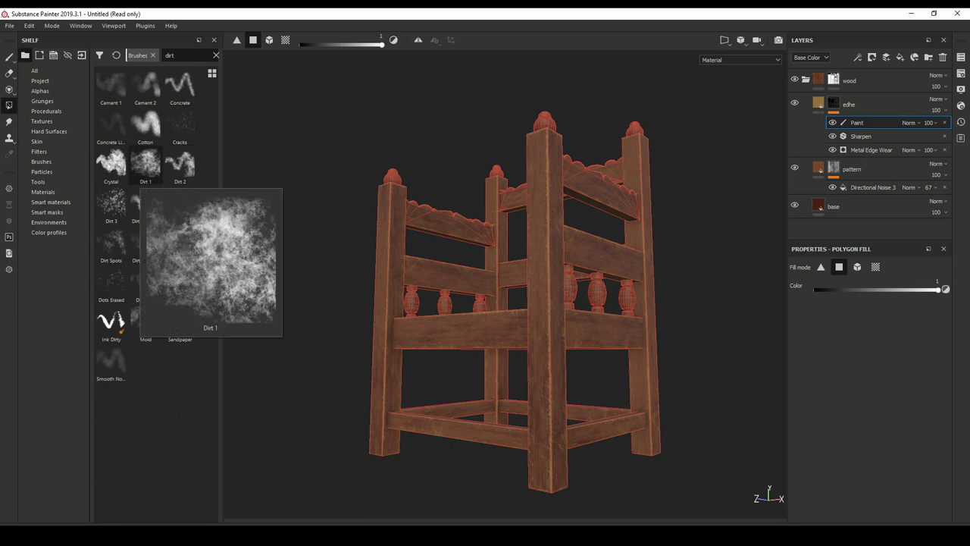
{"action": "left_click", "coordinate": [146, 163]}
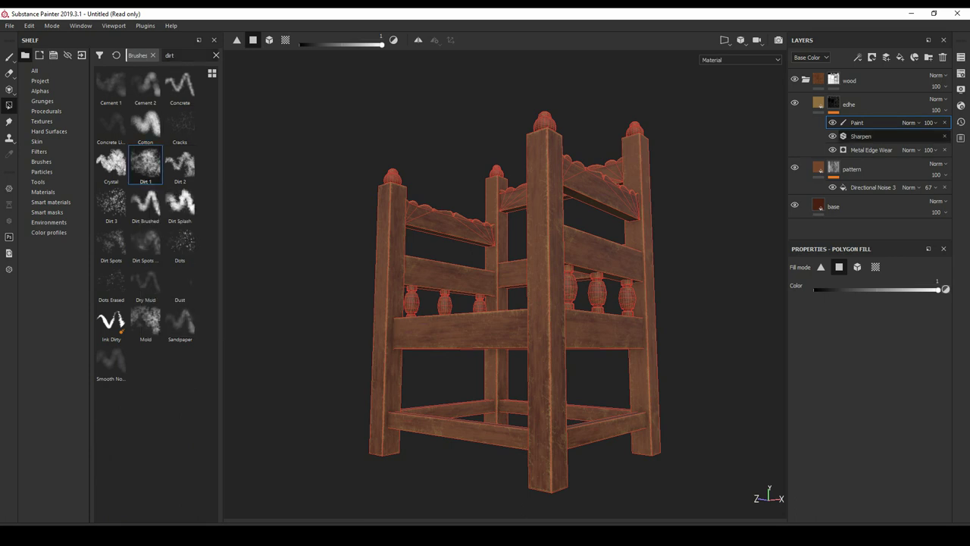
{"action": "left_click_drag", "start_coordinate": [856, 122], "coordinate": [857, 142]}
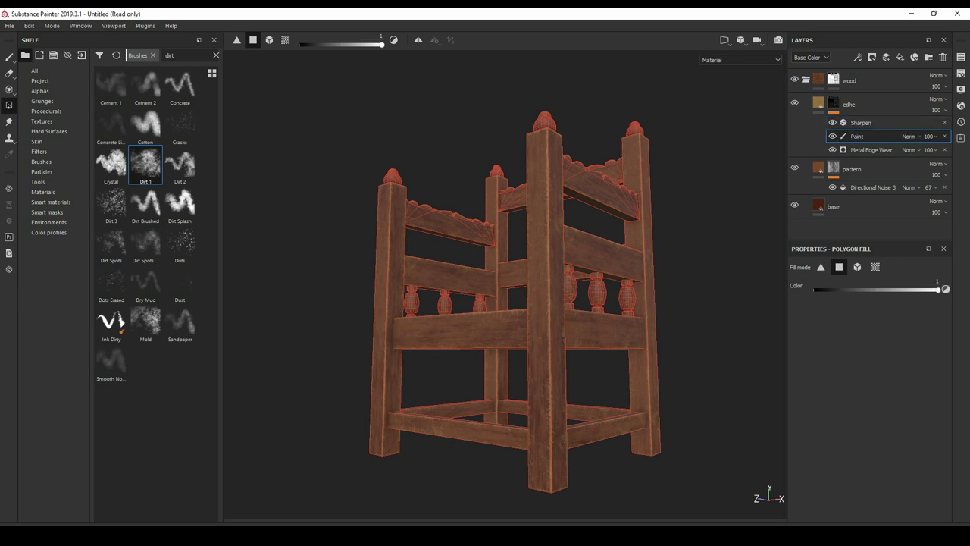
{"action": "left_click", "coordinate": [9, 57]}
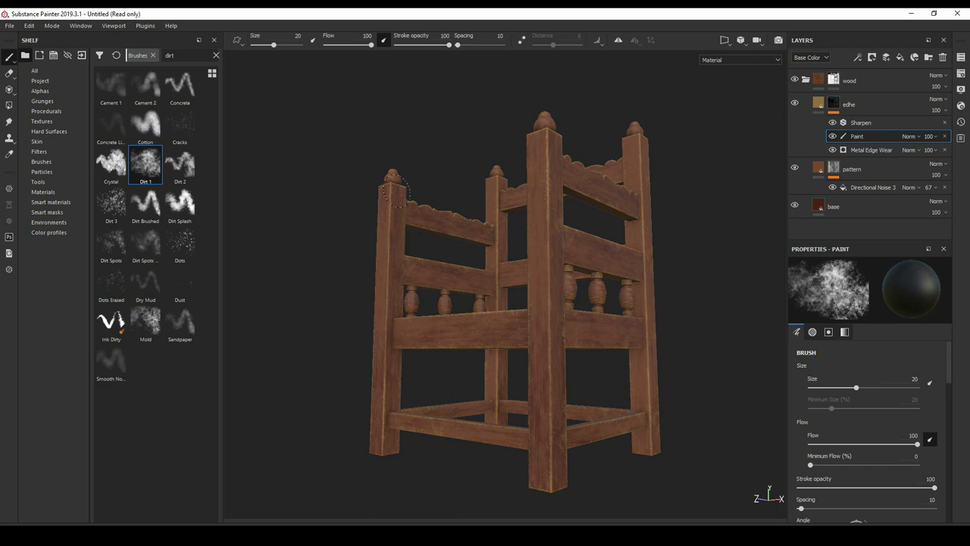
- Stamp Dirt 1 dabs into the edhe mask on the chair's post tops, orbiting and relighting between dabs
{"action": "left_click", "coordinate": [402, 205]}
{"action": "left_click_drag", "start_coordinate": [665, 334], "coordinate": [550, 273], "text": "alt"}
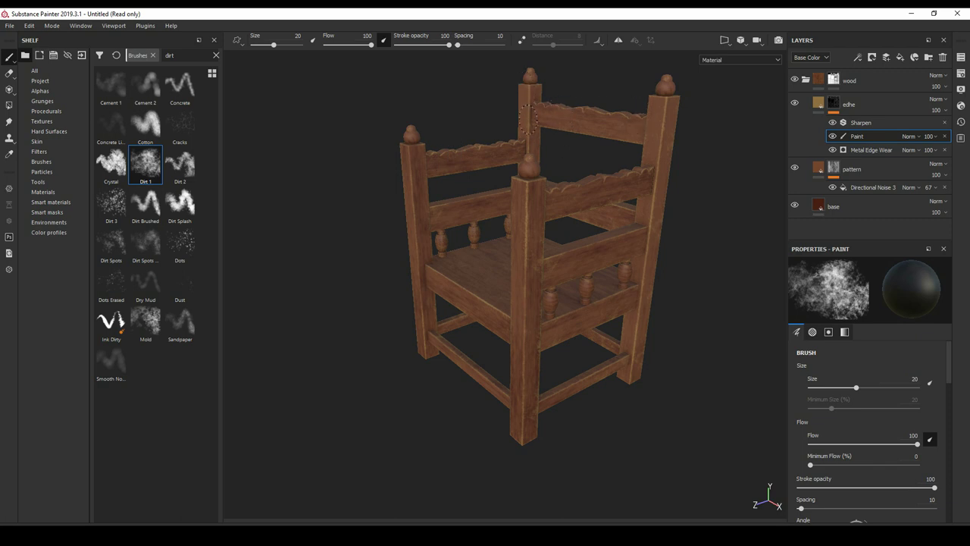
{"action": "left_click", "coordinate": [662, 120]}
{"action": "left_click_drag", "start_coordinate": [642, 312], "coordinate": [576, 311], "text": "alt"}
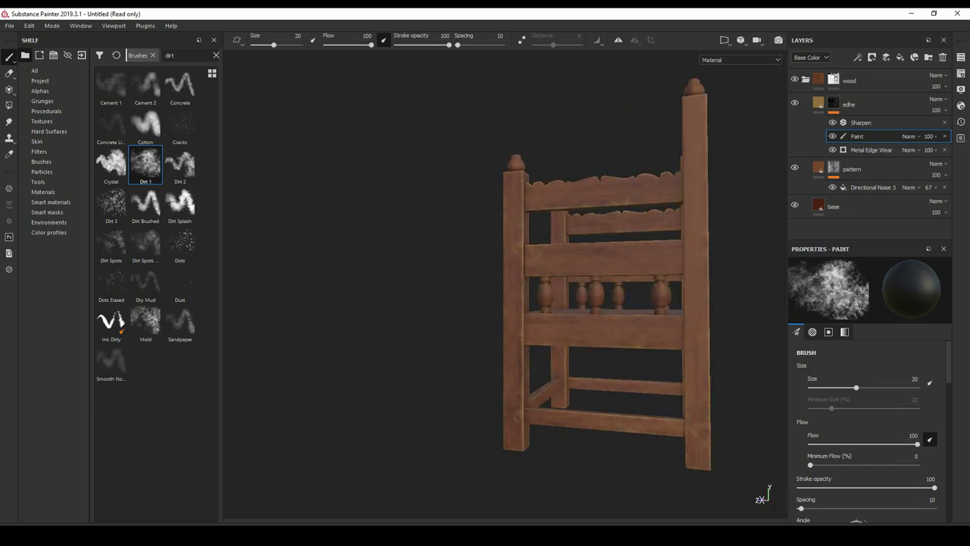
{"action": "mouse_move", "coordinate": [576, 244]}
{"action": "left_mouse_down", "text": "alt"}
{"action": "mouse_move", "coordinate": [653, 283]}
{"action": "mouse_move", "coordinate": [620, 263]}
{"action": "mouse_move", "coordinate": [481, 258]}
{"action": "left_mouse_up", "text": "alt"}
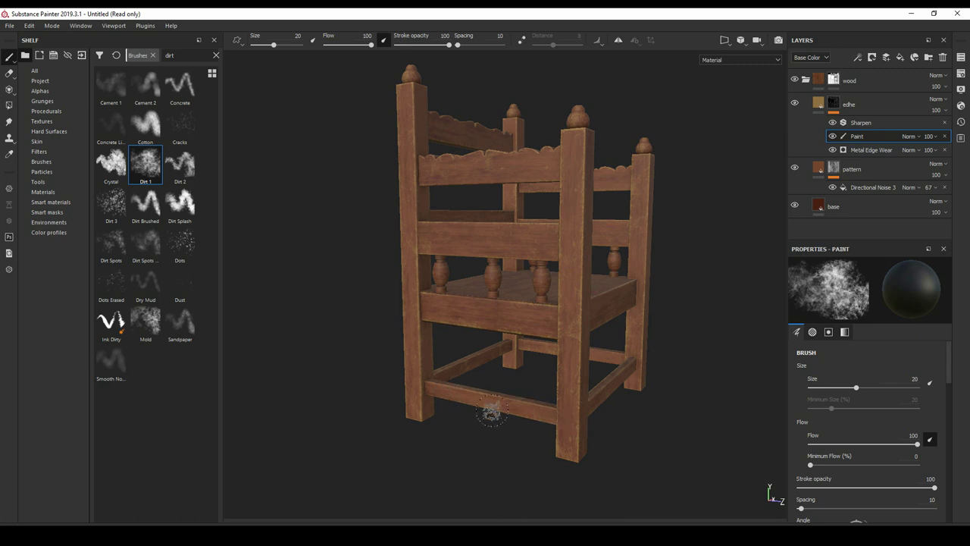
{"action": "left_click_drag", "start_coordinate": [648, 404], "coordinate": [613, 401], "text": "alt"}
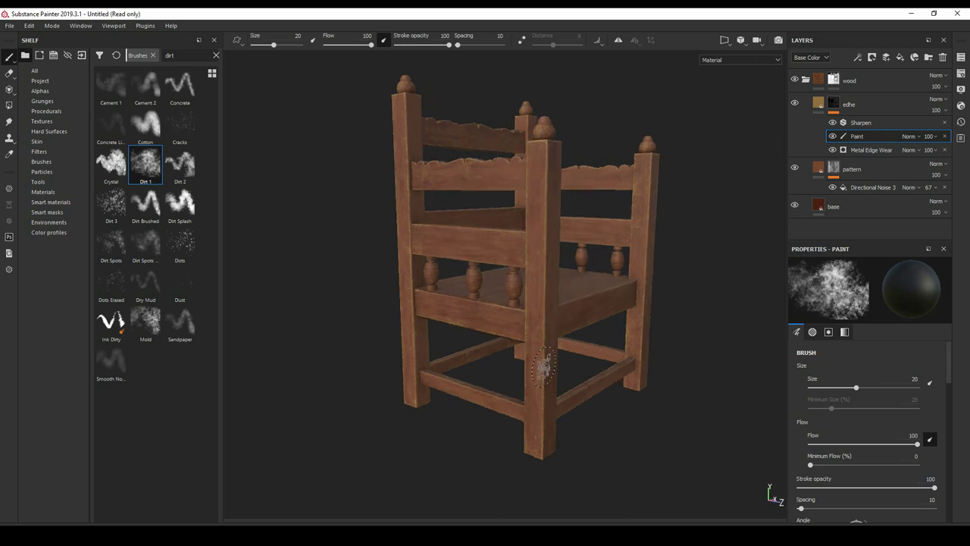
{"action": "left_click_drag", "start_coordinate": [645, 358], "coordinate": [553, 310], "text": "alt"}
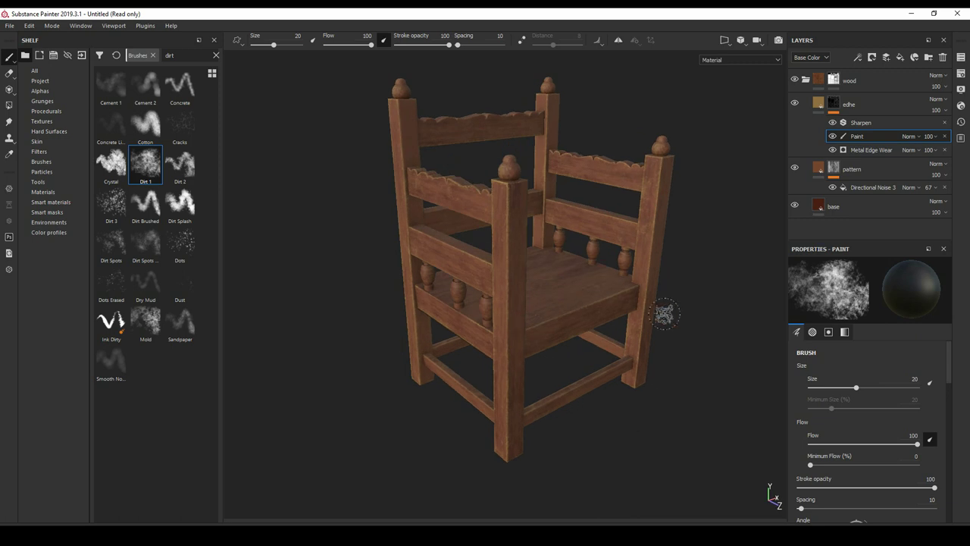
{"action": "left_click_drag", "start_coordinate": [665, 314], "coordinate": [548, 320], "text": "alt"}
{"action": "mouse_move", "coordinate": [542, 314]}
{"action": "right_mouse_down", "text": "shift"}
{"action": "mouse_move", "coordinate": [576, 314]}
{"action": "mouse_move", "coordinate": [652, 273]}
{"action": "right_mouse_up", "text": "shift"}
{"action": "left_click_drag", "start_coordinate": [660, 264], "coordinate": [560, 266], "text": "alt"}
{"action": "left_click_drag", "start_coordinate": [509, 295], "coordinate": [530, 295], "text": "alt"}
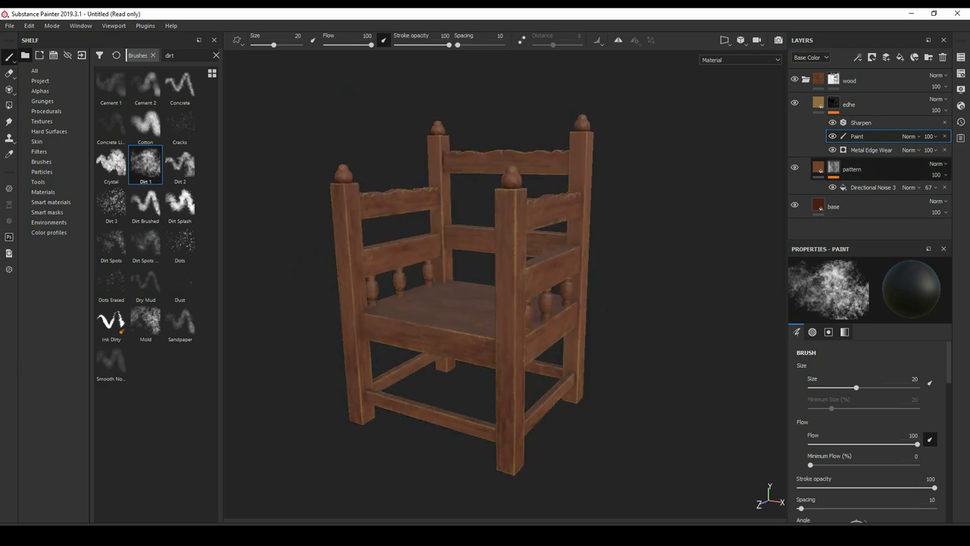
{"action": "left_click", "coordinate": [819, 168]}
- Make the pattern layer's wood colour slightly more saturated and darker
{"action": "left_click", "coordinate": [866, 370]}
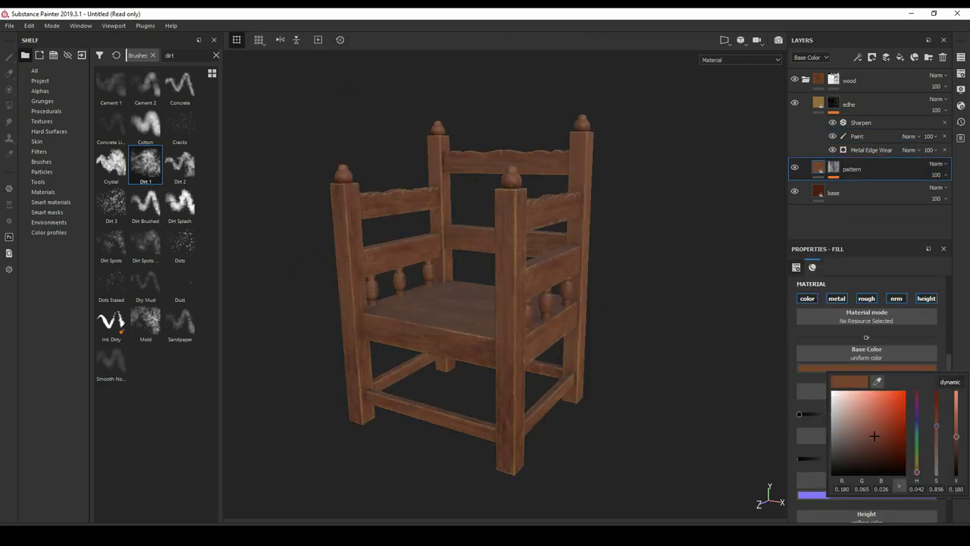
{"action": "left_click_drag", "start_coordinate": [874, 436], "coordinate": [877, 436]}
{"action": "left_click_drag", "start_coordinate": [880, 435], "coordinate": [879, 438]}
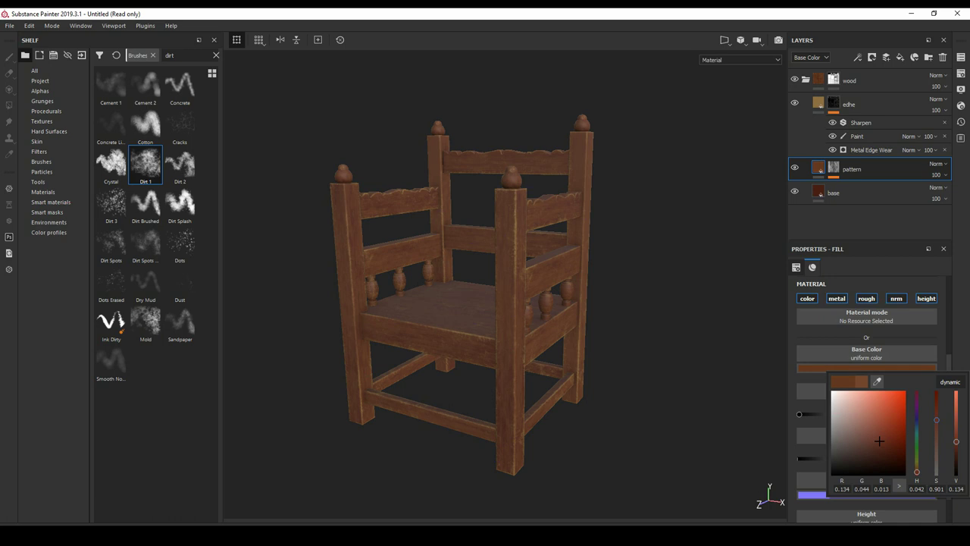
- Adjust the edhe layer's tan edge colour
{"action": "left_click", "coordinate": [849, 103]}
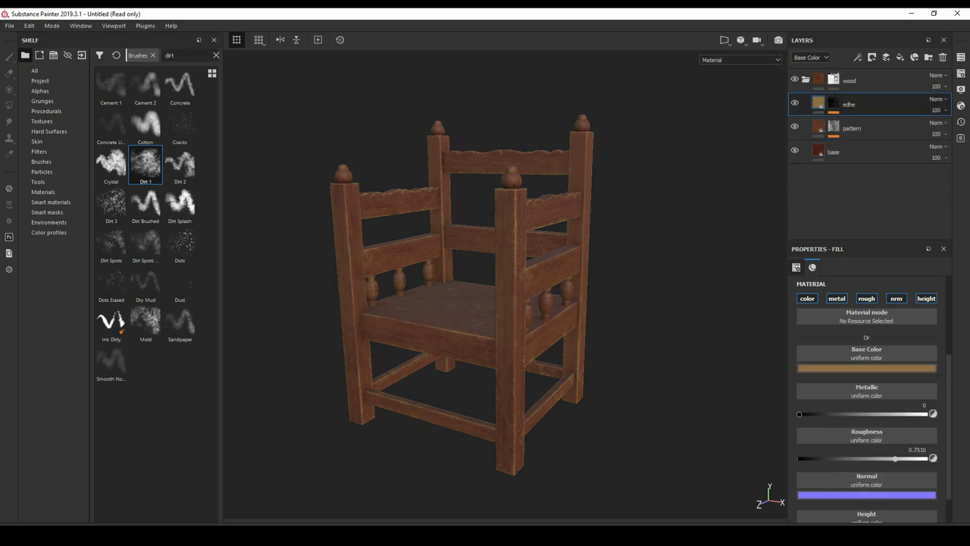
{"action": "left_click", "coordinate": [867, 369]}
{"action": "left_click_drag", "start_coordinate": [872, 425], "coordinate": [850, 429]}
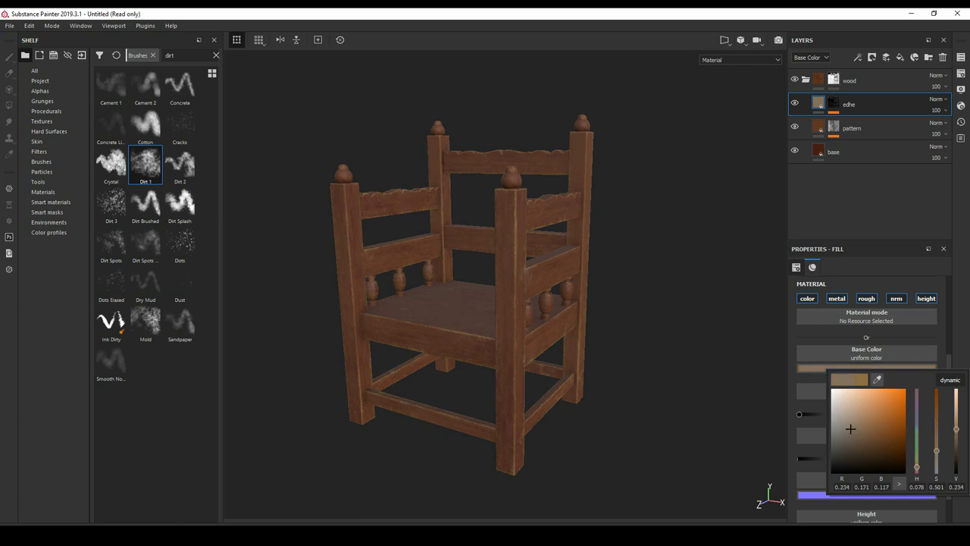
{"action": "left_click_drag", "start_coordinate": [530, 303], "coordinate": [500, 299], "text": "alt"}
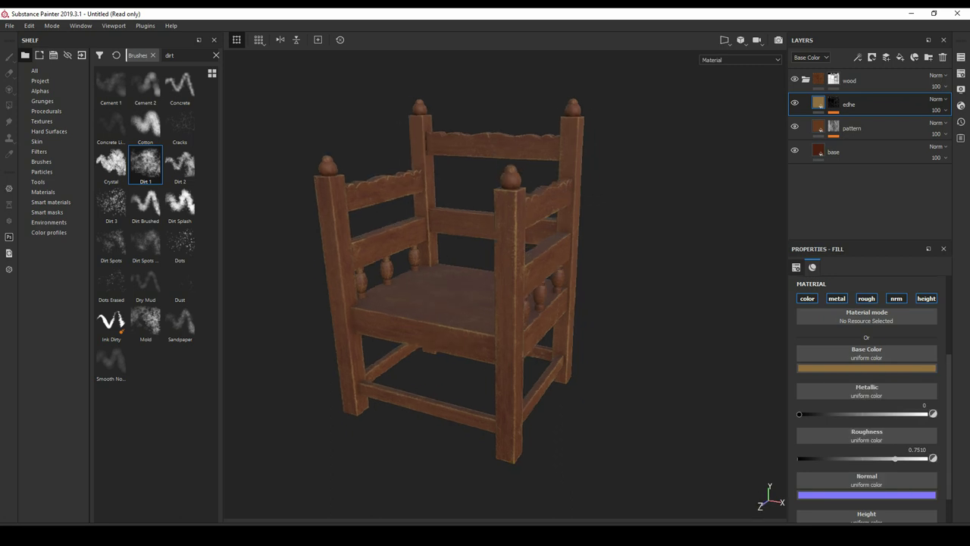
- Shift the pattern colour toward a redder brown, then add a fill layer above it
{"action": "left_click", "coordinate": [849, 129]}
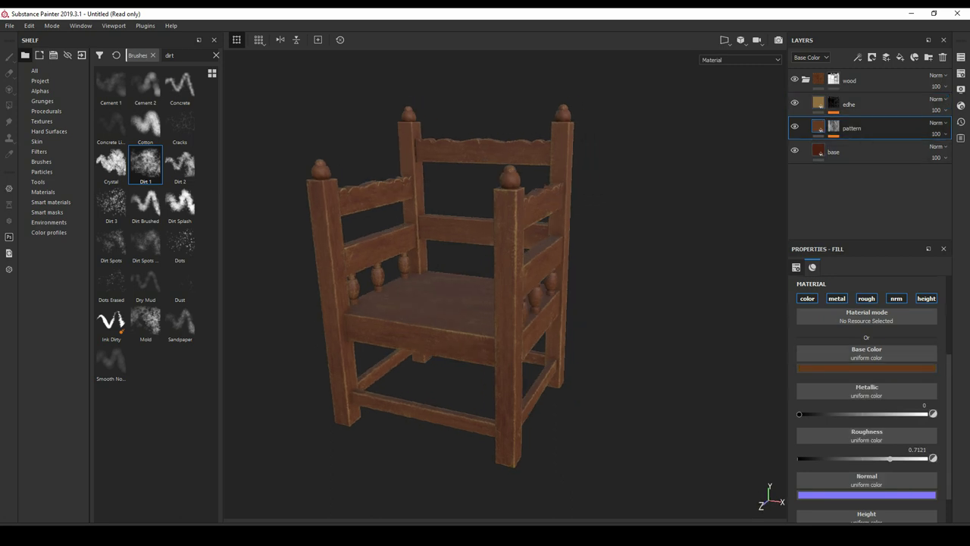
{"action": "left_click", "coordinate": [867, 367]}
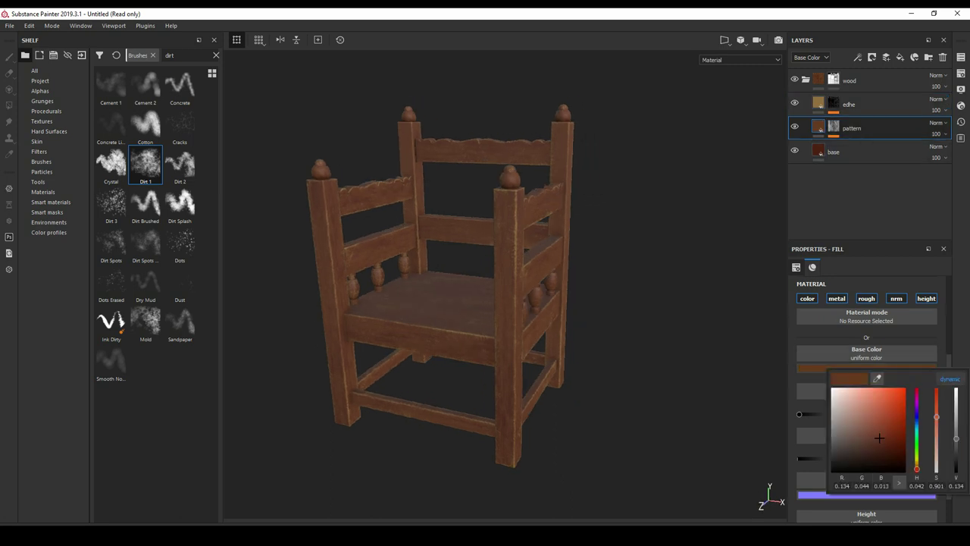
{"action": "left_click_drag", "start_coordinate": [916, 468], "coordinate": [917, 467]}
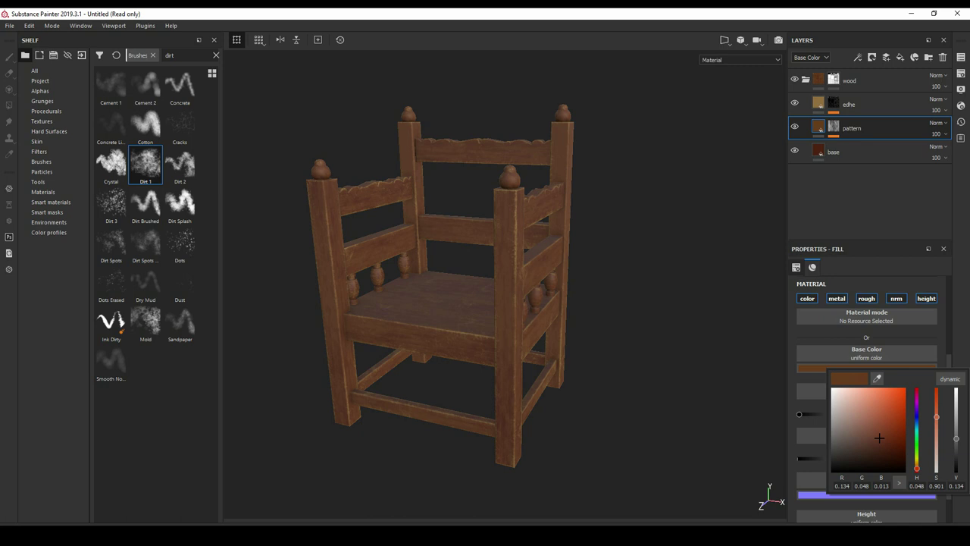
{"action": "key", "text": "Escape"}
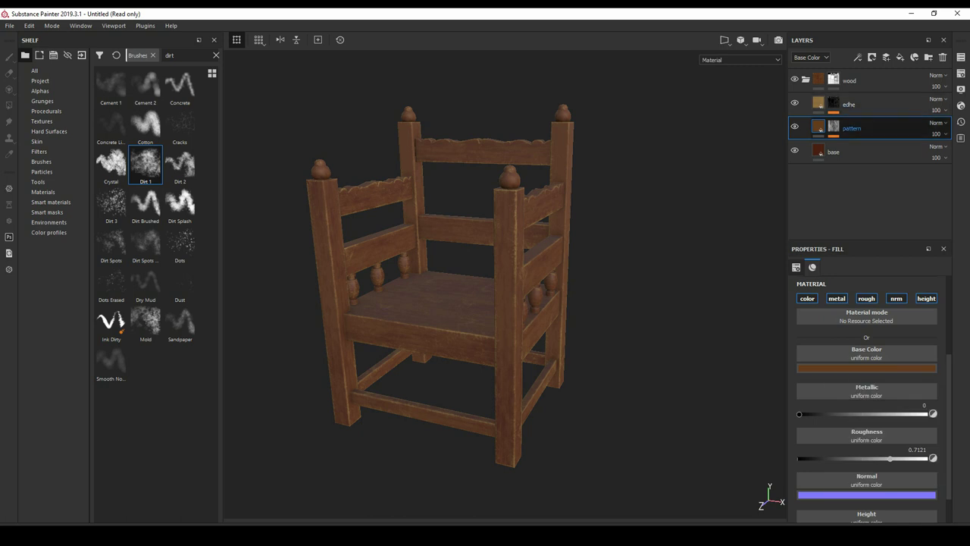
{"action": "left_click", "coordinate": [900, 57]}
- Give the new fill layer a black mask and rename it pattern _003
{"action": "right_click", "coordinate": [817, 125]}
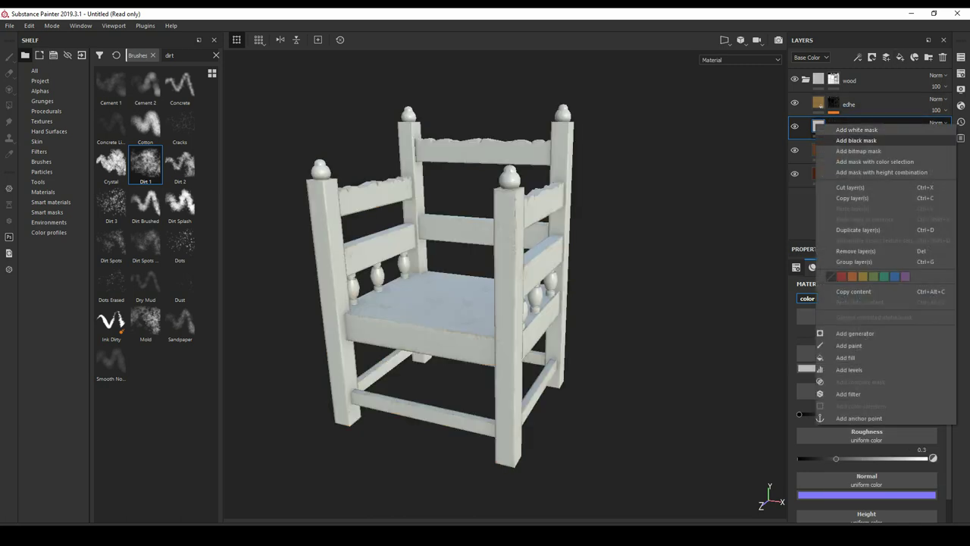
{"action": "left_click", "coordinate": [857, 140]}
{"action": "double_click", "coordinate": [859, 128]}
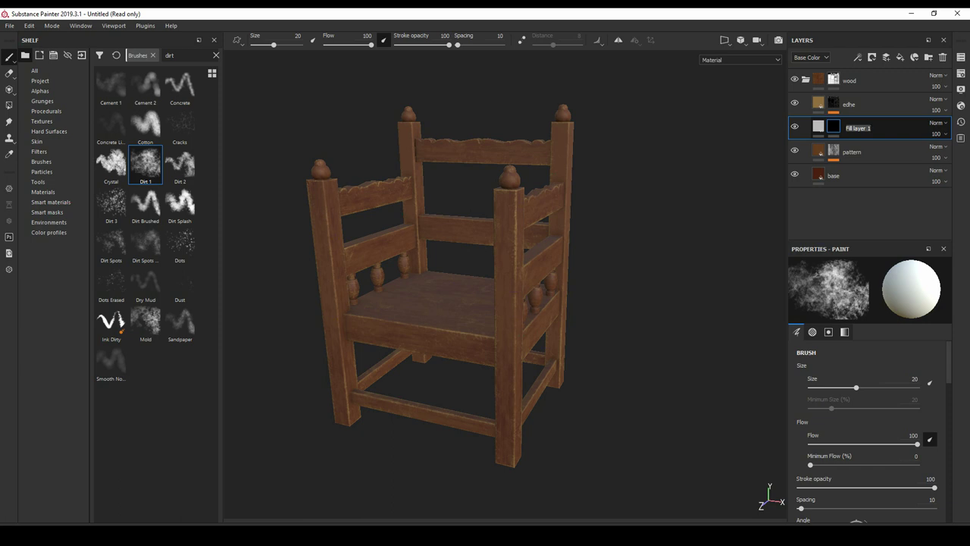
{"action": "type", "text": "patte"}
{"action": "type", "text": "rn _003"}
{"action": "key", "text": "Return"}
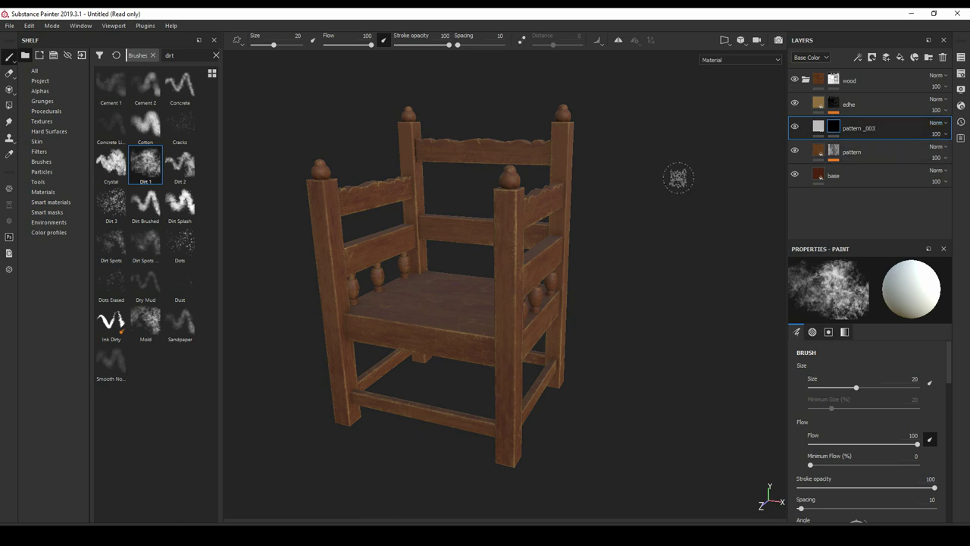
- Paint a test dirt stroke on the back rail, undo it, and check the layer's mask and fill
{"action": "left_click_drag", "start_coordinate": [403, 201], "coordinate": [424, 224]}
{"action": "key", "text": "ctrl+z"}
{"action": "left_click", "coordinate": [819, 127]}
{"action": "left_click", "coordinate": [834, 127]}
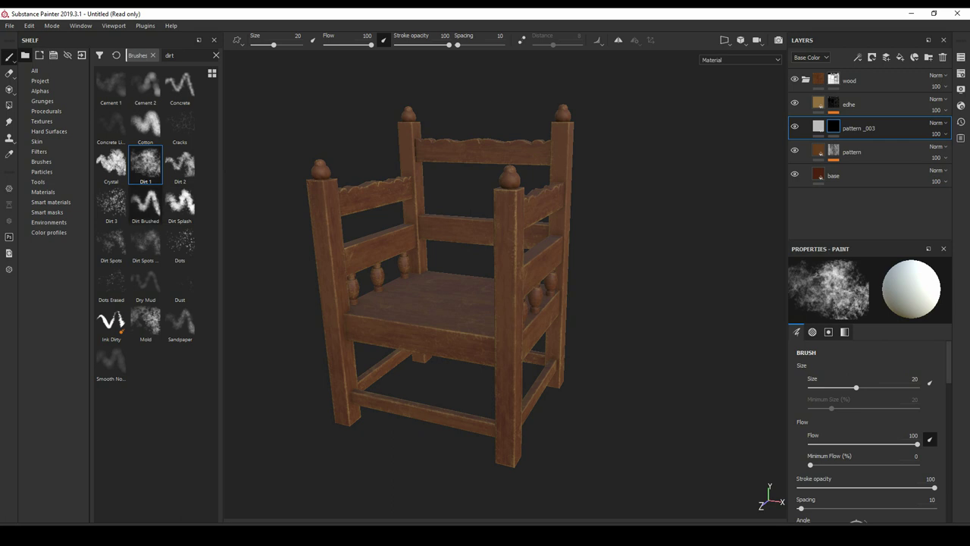
{"action": "left_click", "coordinate": [819, 127]}
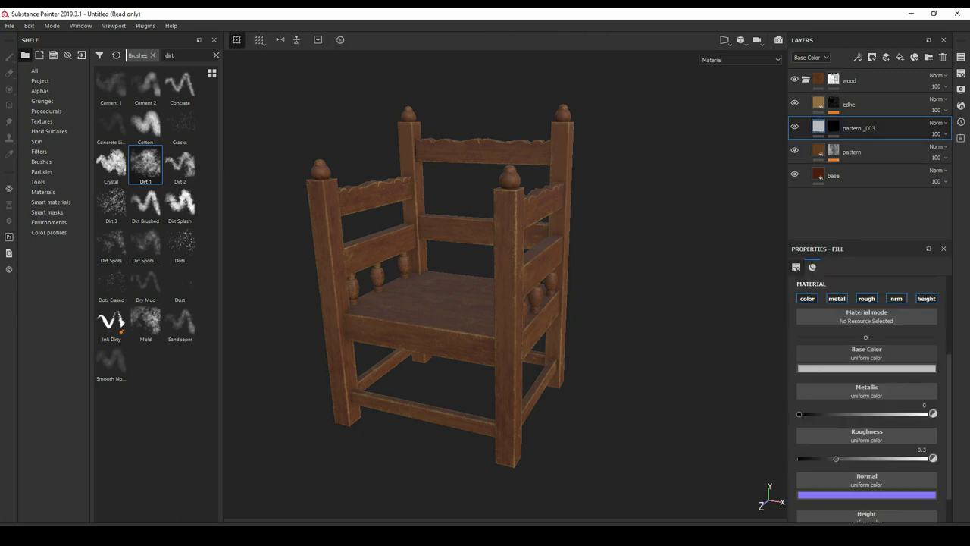
- Set pattern _003's base colour to dark red and browse the full resource list
{"action": "left_click", "coordinate": [834, 368]}
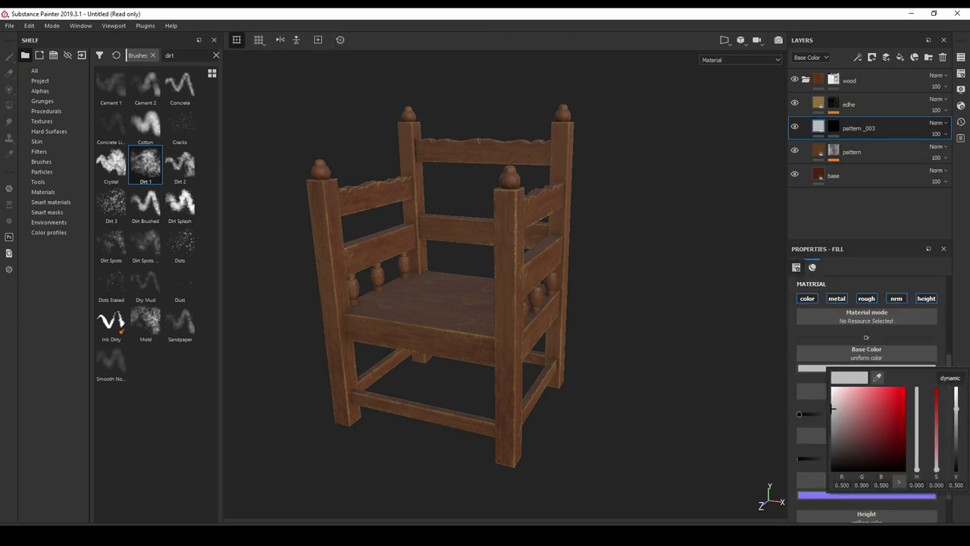
{"action": "left_click_drag", "start_coordinate": [833, 407], "coordinate": [874, 450]}
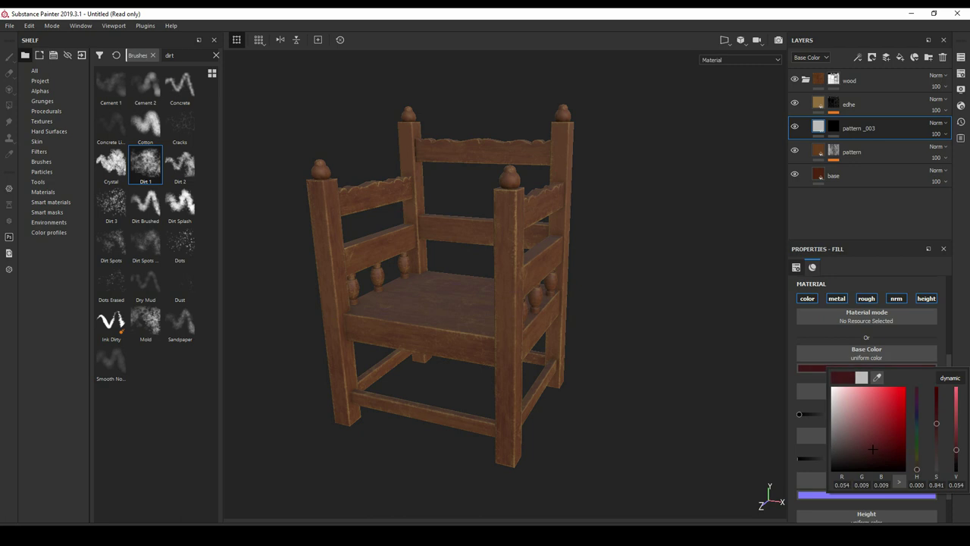
{"action": "left_click", "coordinate": [35, 70]}
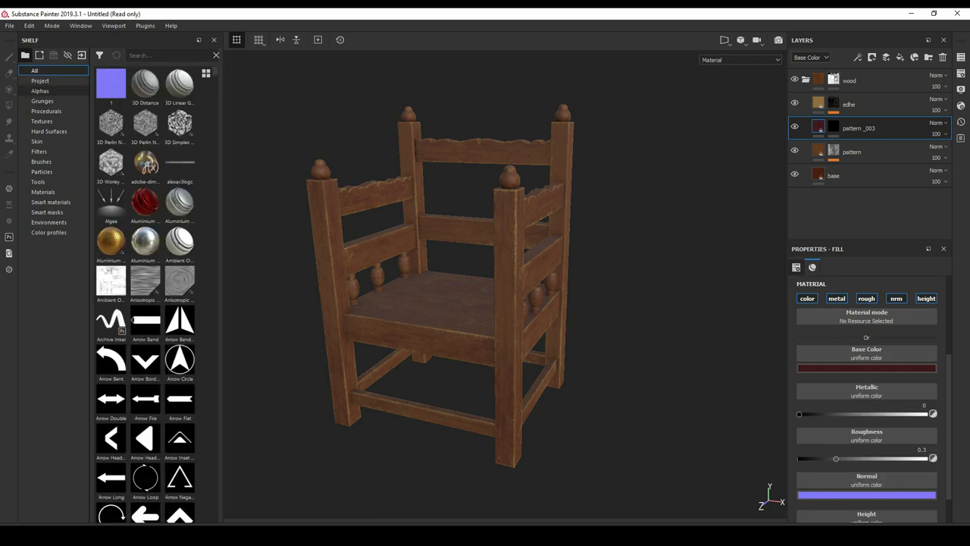
{"action": "scroll", "coordinate": [145, 288], "scroll_direction": "down", "scroll_amount": 5}
{"action": "scroll", "coordinate": [145, 288], "scroll_direction": "down", "scroll_amount": 5}
{"action": "scroll", "coordinate": [144, 288], "scroll_direction": "down", "scroll_amount": 5}
{"action": "scroll", "coordinate": [144, 288], "scroll_direction": "down", "scroll_amount": 5}
{"action": "scroll", "coordinate": [145, 288], "scroll_direction": "down", "scroll_amount": 3}
{"action": "scroll", "coordinate": [144, 288], "scroll_direction": "down", "scroll_amount": 5}
{"action": "scroll", "coordinate": [145, 288], "scroll_direction": "down", "scroll_amount": 4}
{"action": "scroll", "coordinate": [145, 288], "scroll_direction": "down", "scroll_amount": 3}
{"action": "scroll", "coordinate": [145, 288], "scroll_direction": "down", "scroll_amount": 4}
{"action": "scroll", "coordinate": [144, 288], "scroll_direction": "down", "scroll_amount": 4}
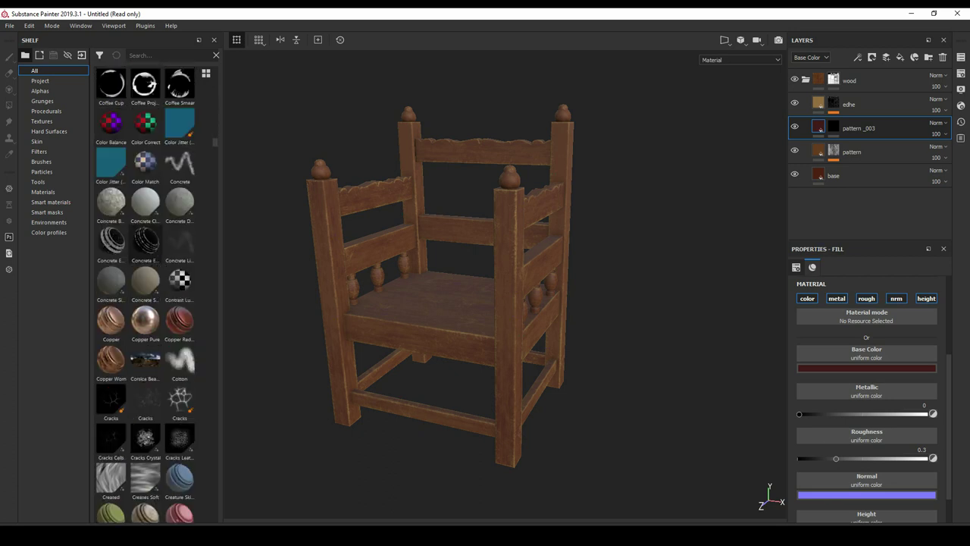
{"action": "scroll", "coordinate": [145, 288], "scroll_direction": "down", "scroll_amount": 5}
{"action": "scroll", "coordinate": [145, 288], "scroll_direction": "down", "scroll_amount": 4}
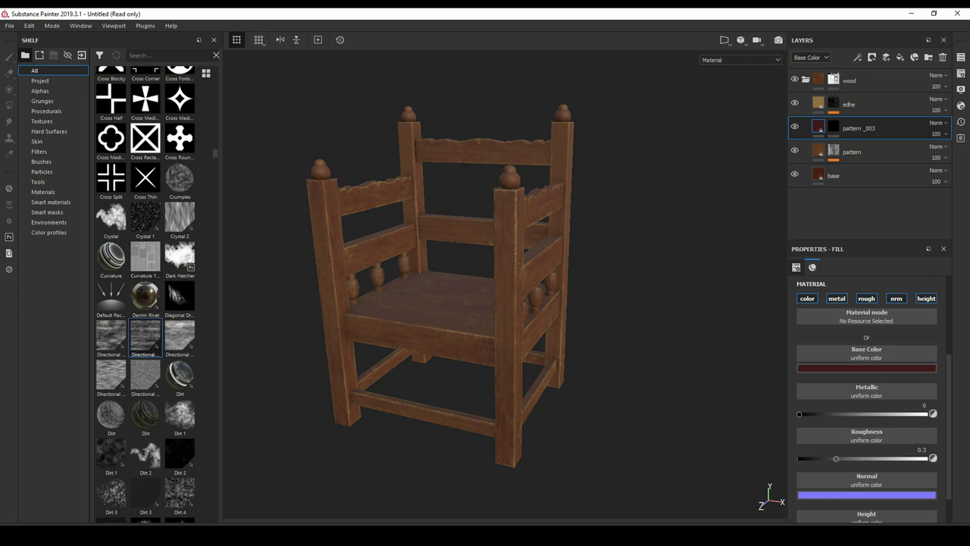
{"action": "left_click", "coordinate": [852, 151]}
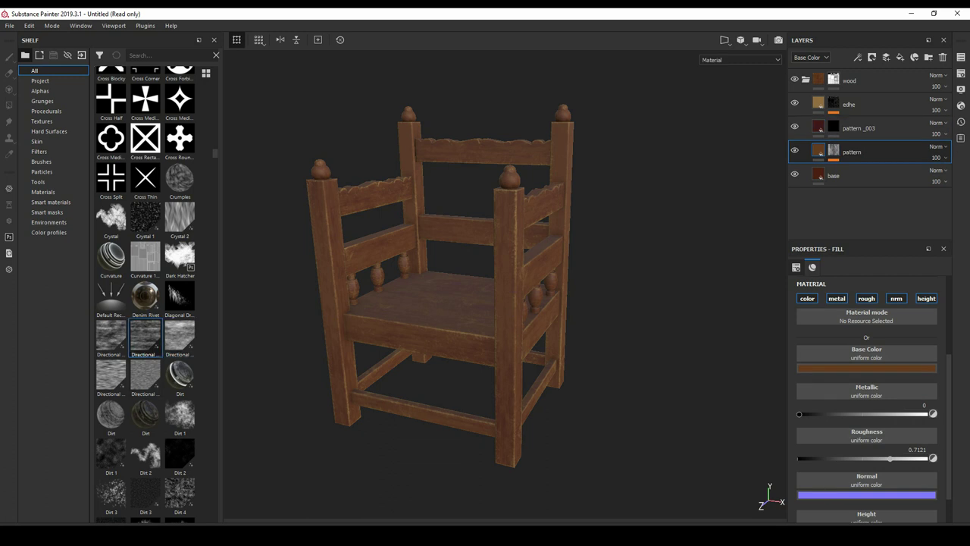
- Add a Fill effect holding Directional Noise 2 to pattern _003's mask
{"action": "left_click", "coordinate": [857, 57]}
{"action": "left_click", "coordinate": [834, 128]}
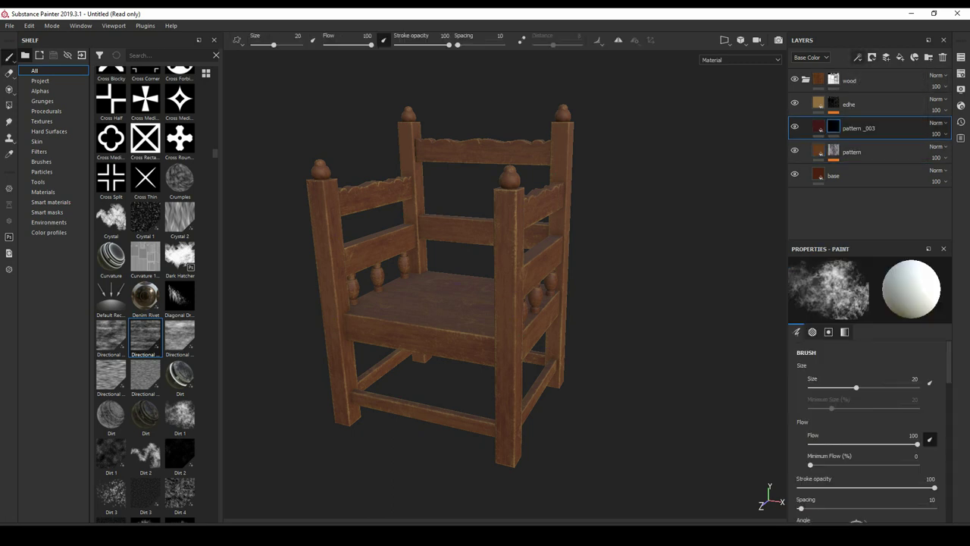
{"action": "left_click", "coordinate": [881, 95]}
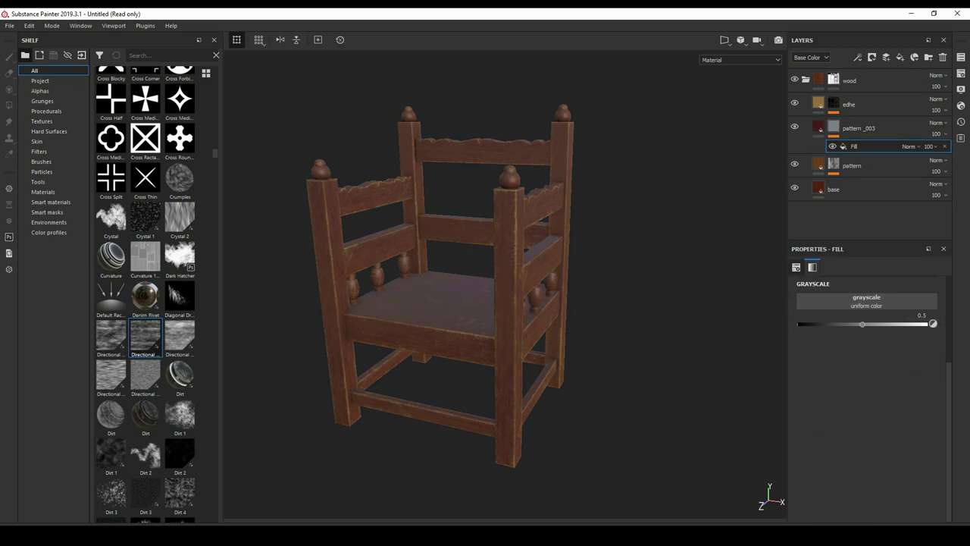
{"action": "left_click_drag", "start_coordinate": [145, 336], "coordinate": [866, 302]}
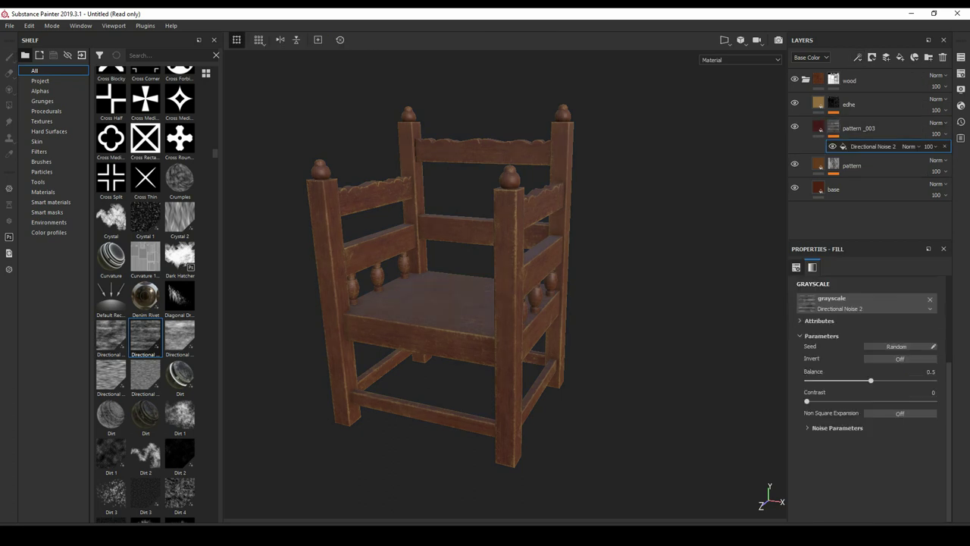
{"action": "scroll", "coordinate": [504, 284], "scroll_direction": "up", "scroll_amount": 2}
{"action": "scroll", "coordinate": [504, 284], "scroll_direction": "up", "scroll_amount": 3}
{"action": "scroll", "coordinate": [504, 284], "scroll_direction": "up", "scroll_amount": 2}
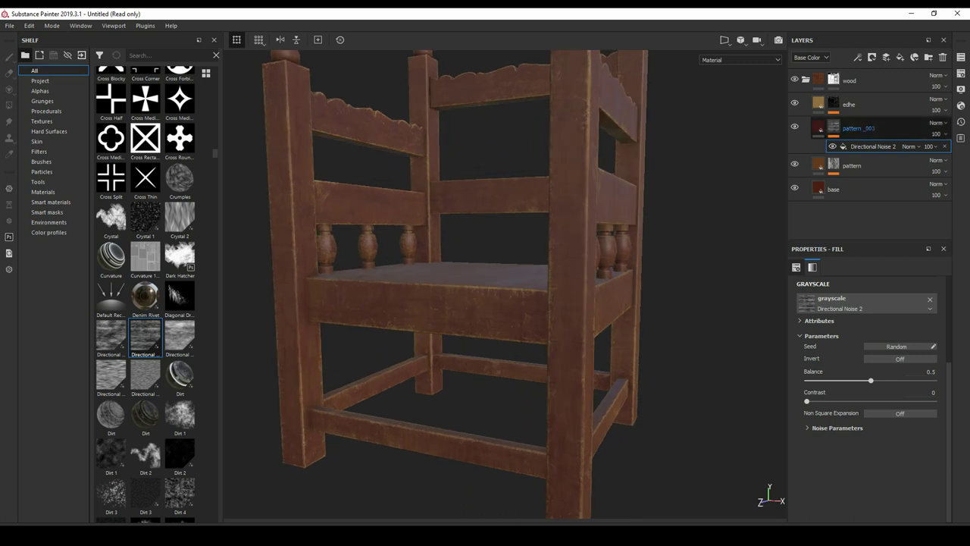
{"action": "left_click", "coordinate": [834, 127], "text": "alt"}
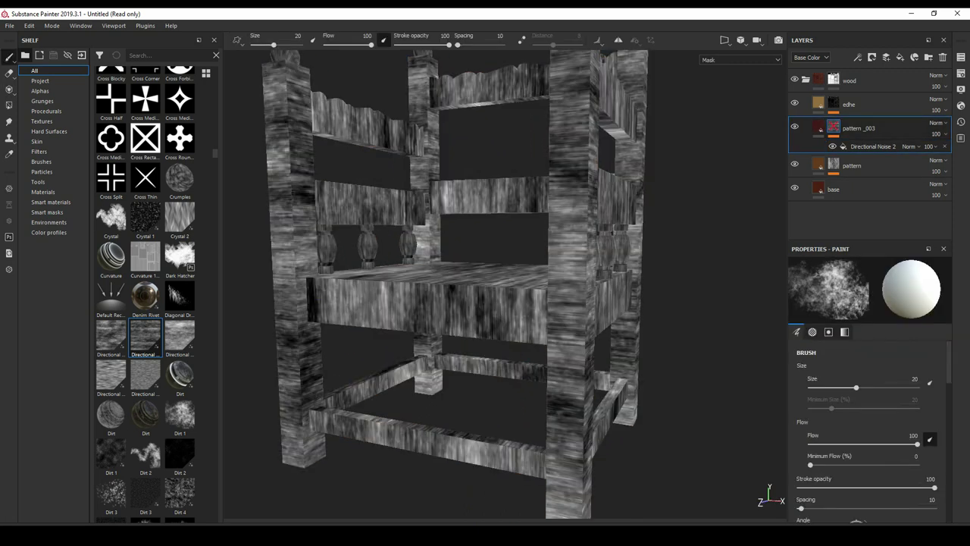
{"action": "scroll", "coordinate": [874, 432], "scroll_direction": "down", "scroll_amount": 2}
{"action": "scroll", "coordinate": [874, 432], "scroll_direction": "up", "scroll_amount": 2}
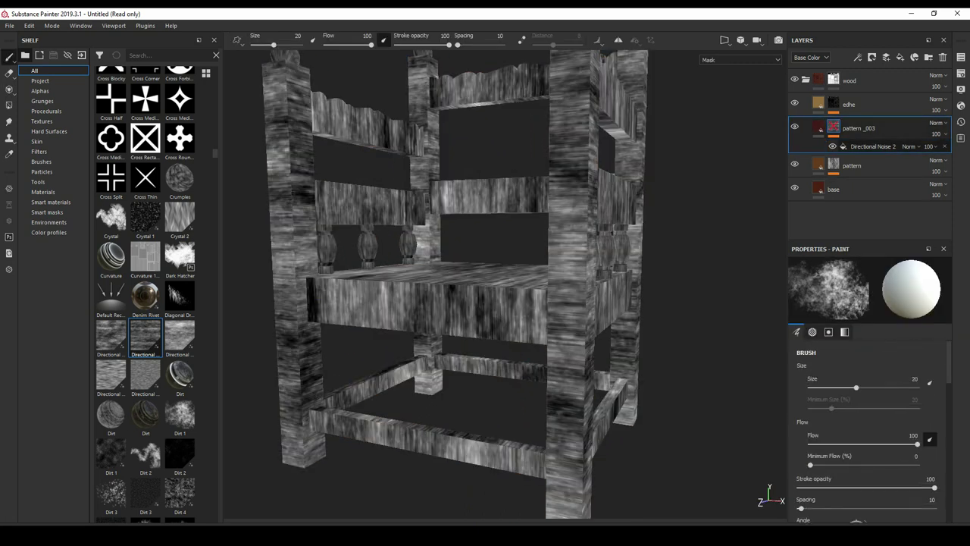
{"action": "left_click", "coordinate": [872, 146]}
{"action": "left_click", "coordinate": [833, 127]}
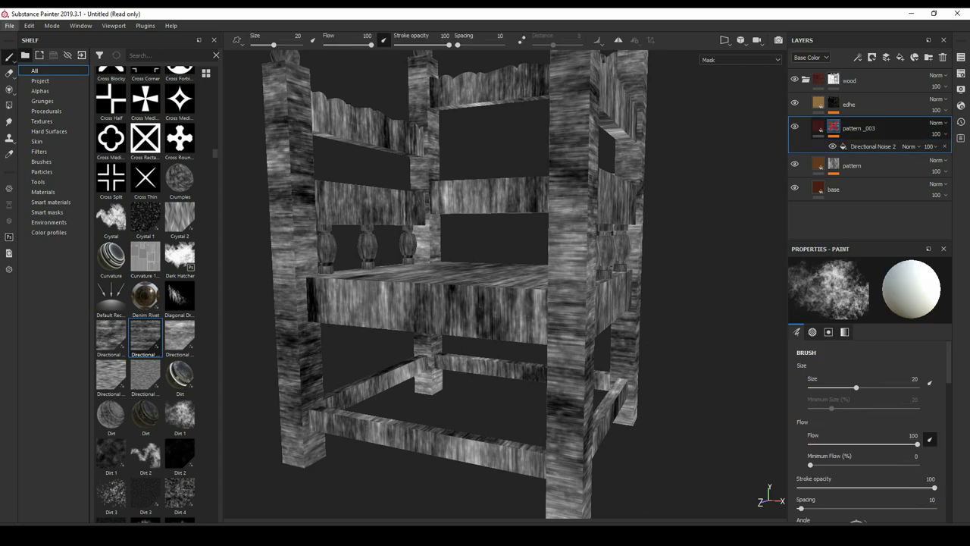
- Disable pattern _003's mask and delete the layer
{"action": "right_click", "coordinate": [834, 127]}
{"action": "left_click", "coordinate": [879, 356]}
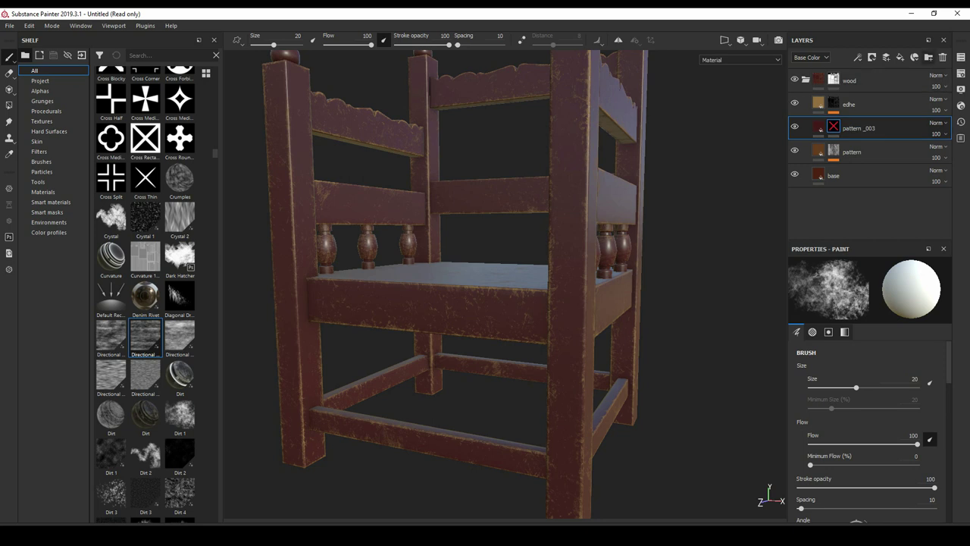
{"action": "left_click", "coordinate": [943, 56]}
- Add a new fill layer, name it pattern_002 and give it a black mask
{"action": "left_click", "coordinate": [900, 56]}
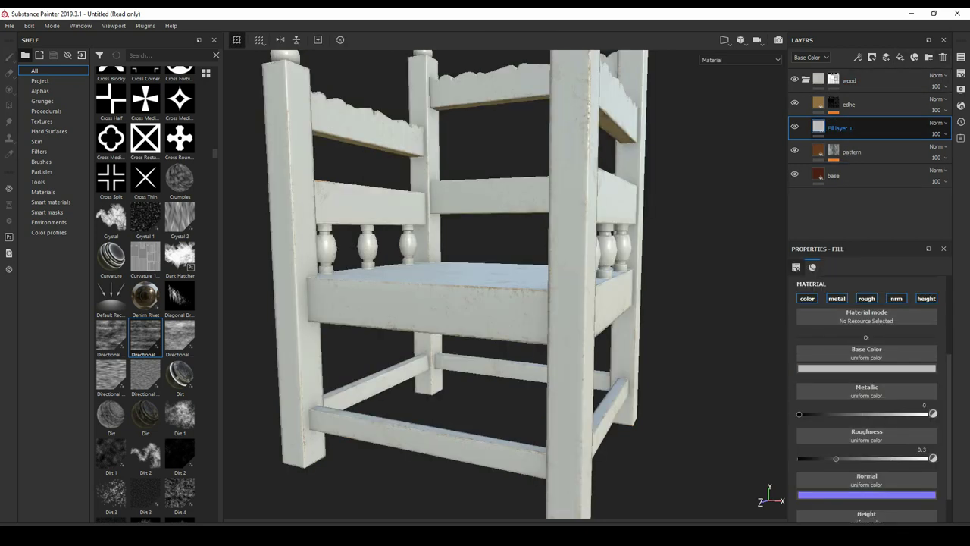
{"action": "type", "text": "pattern_"}
{"action": "type", "text": "002"}
{"action": "key", "text": "Return"}
{"action": "right_click", "coordinate": [823, 124]}
{"action": "left_click", "coordinate": [841, 131]}
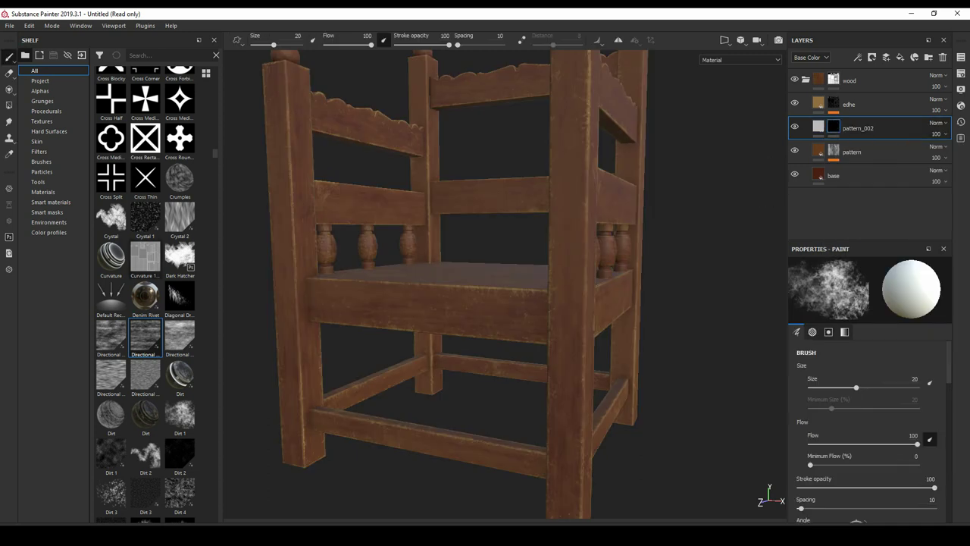
- Add a Fill effect with Directional Noise 2 to pattern_002's mask
{"action": "left_click", "coordinate": [857, 57]}
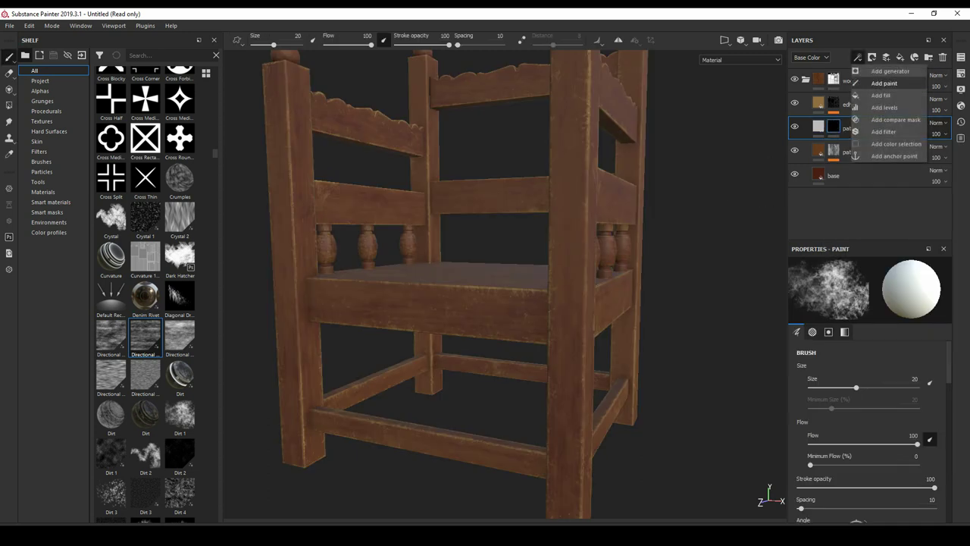
{"action": "left_click", "coordinate": [879, 95]}
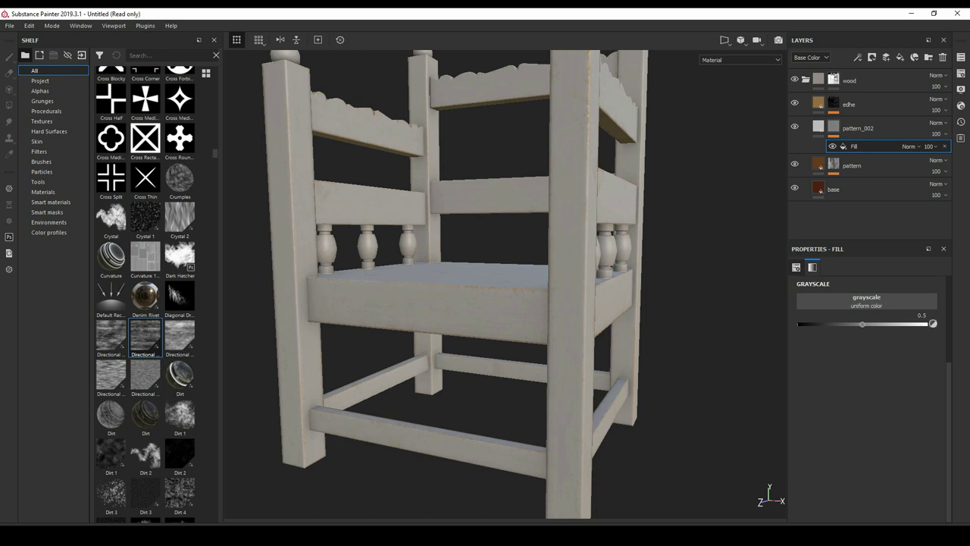
{"action": "left_click_drag", "start_coordinate": [145, 337], "coordinate": [866, 301]}
{"action": "left_click_drag", "start_coordinate": [501, 288], "coordinate": [576, 273], "text": "alt"}
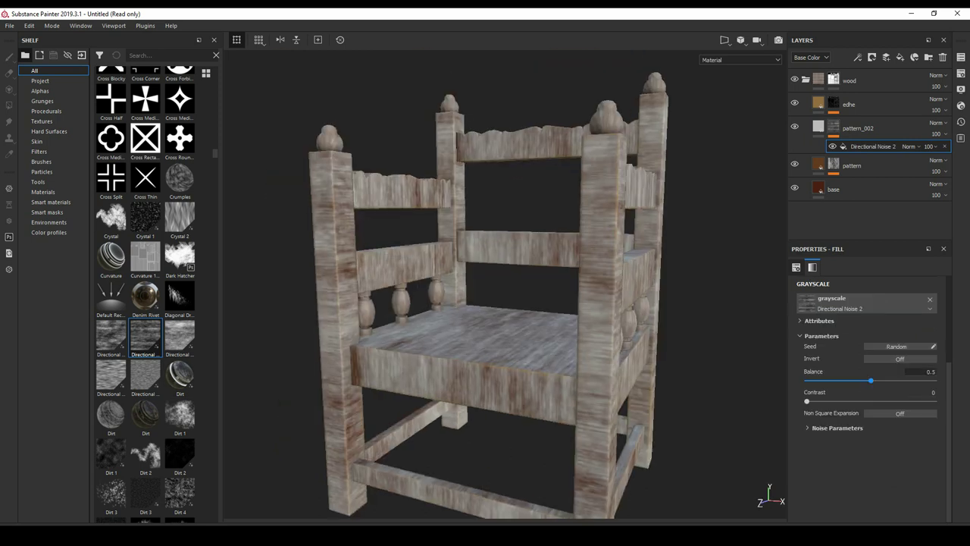
{"action": "left_click", "coordinate": [834, 127]}
{"action": "key", "text": "1"}
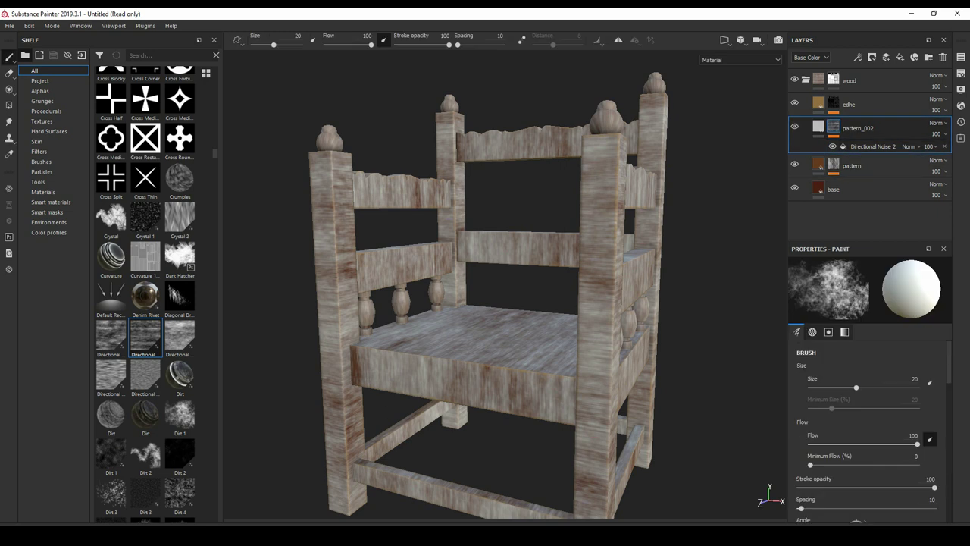
- Rotate the Directional Noise 2 fill 90° and lower its balance to 0.39
{"action": "scroll", "coordinate": [872, 445], "scroll_direction": "down", "scroll_amount": 2}
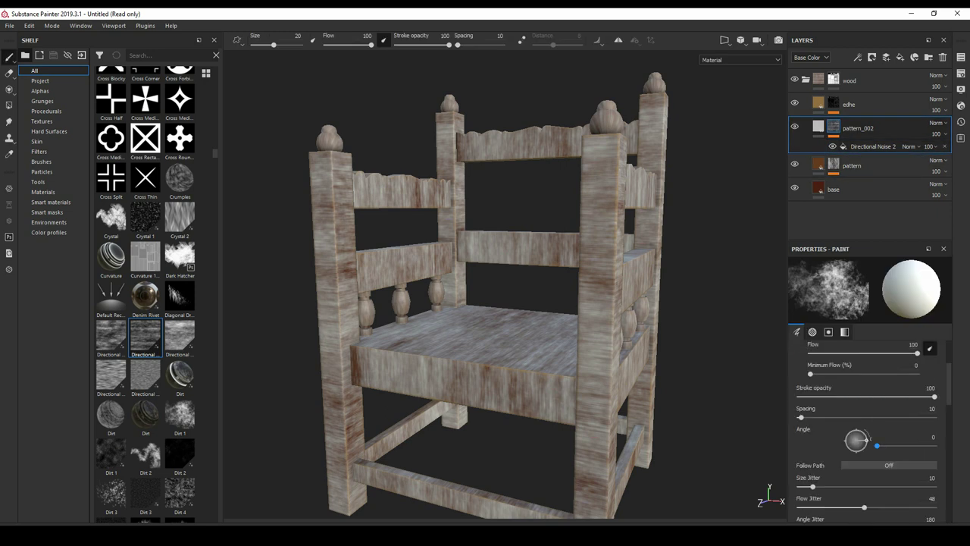
{"action": "left_click", "coordinate": [933, 436]}
{"action": "type", "text": "90"}
{"action": "key", "text": "Return"}
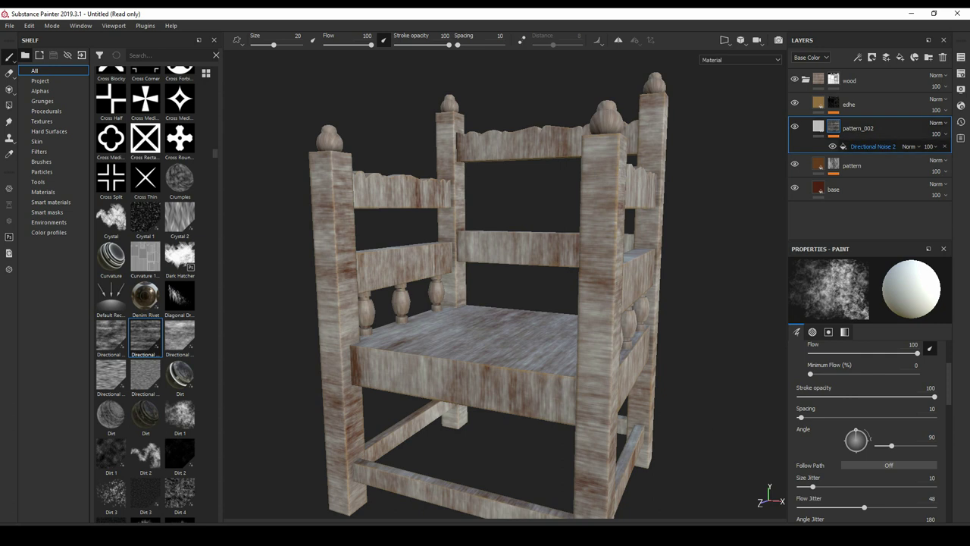
{"action": "left_click", "coordinate": [872, 146]}
{"action": "left_click", "coordinate": [932, 366]}
{"action": "type", "text": "90"}
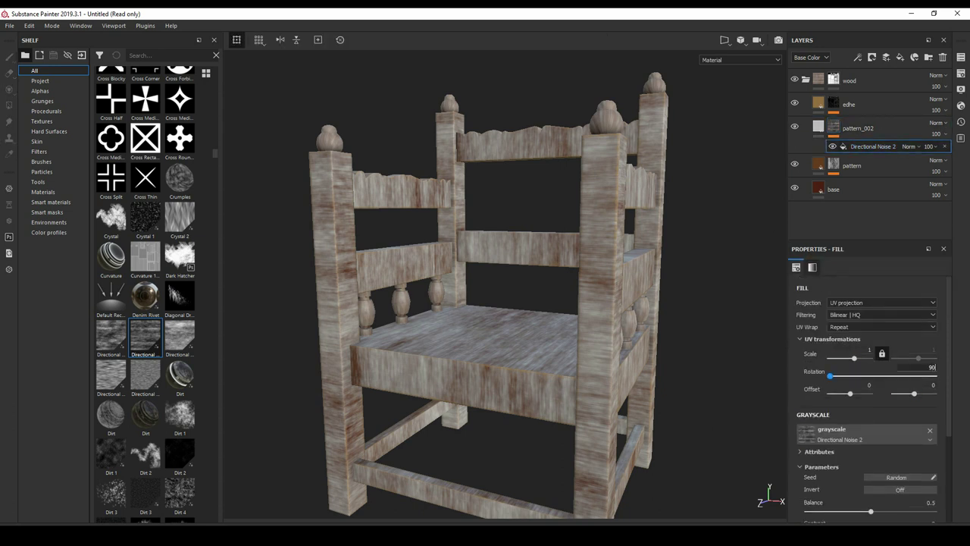
{"action": "key", "text": "Return"}
{"action": "left_click_drag", "start_coordinate": [493, 303], "coordinate": [531, 303], "text": "alt"}
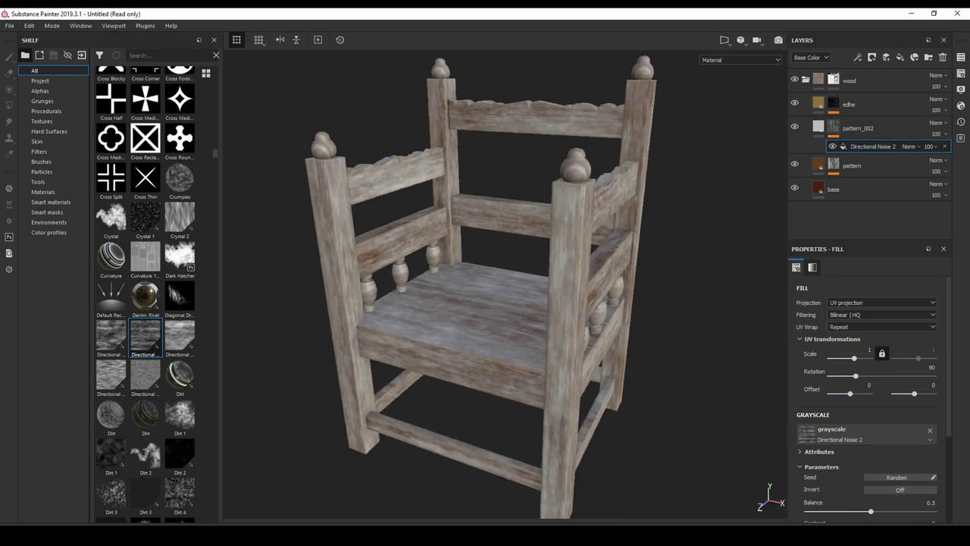
{"action": "scroll", "coordinate": [870, 390], "scroll_direction": "down", "scroll_amount": 1}
{"action": "left_click_drag", "start_coordinate": [871, 481], "coordinate": [857, 480]}
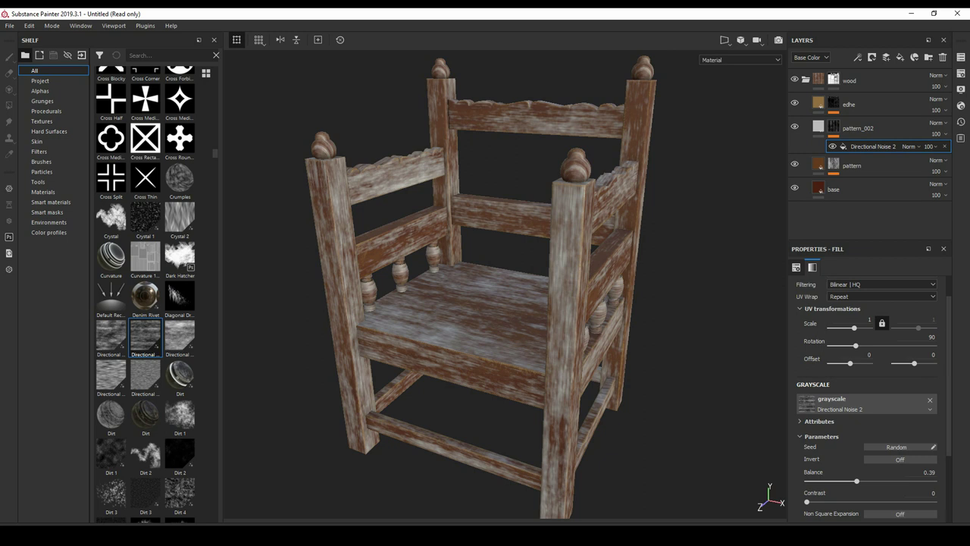
{"action": "left_click", "coordinate": [819, 127]}
- Darken pattern_002's base colour from pale grey to near black
{"action": "left_click", "coordinate": [857, 129]}
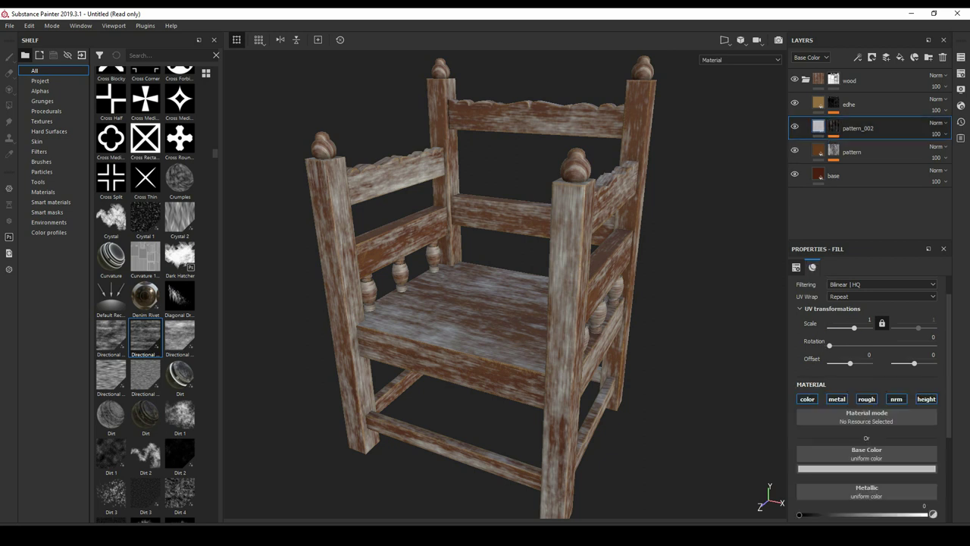
{"action": "left_click", "coordinate": [866, 416]}
{"action": "left_click_drag", "start_coordinate": [832, 385], "coordinate": [833, 447]}
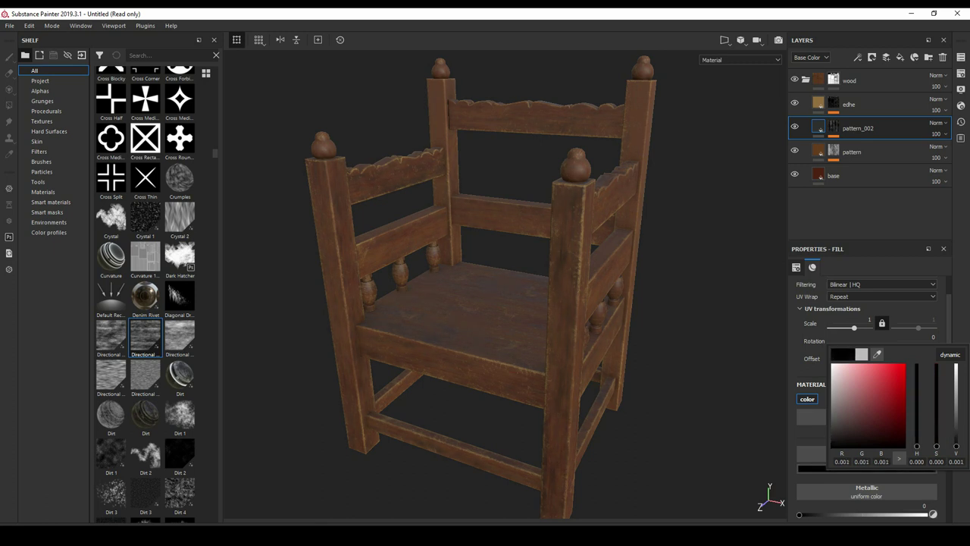
{"action": "left_click", "coordinate": [781, 485]}
{"action": "left_click_drag", "start_coordinate": [818, 493], "coordinate": [775, 499], "text": "alt"}
{"action": "left_click_drag", "start_coordinate": [530, 303], "coordinate": [406, 303], "text": "alt"}
{"action": "left_click", "coordinate": [833, 127]}
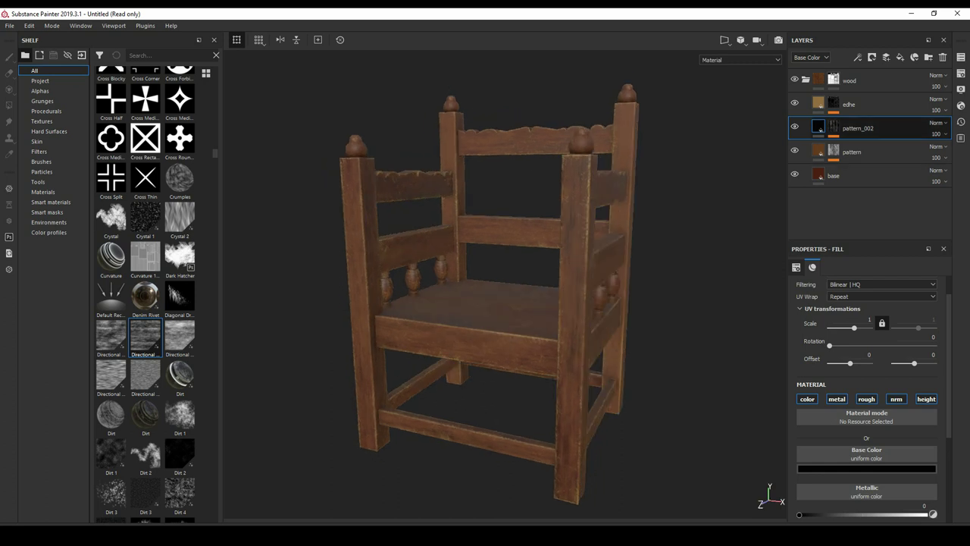
- Raise the Directional Noise 2 balance to 0.47 and return to the material view
{"action": "key", "text": "1"}
{"action": "left_click", "coordinate": [872, 146]}
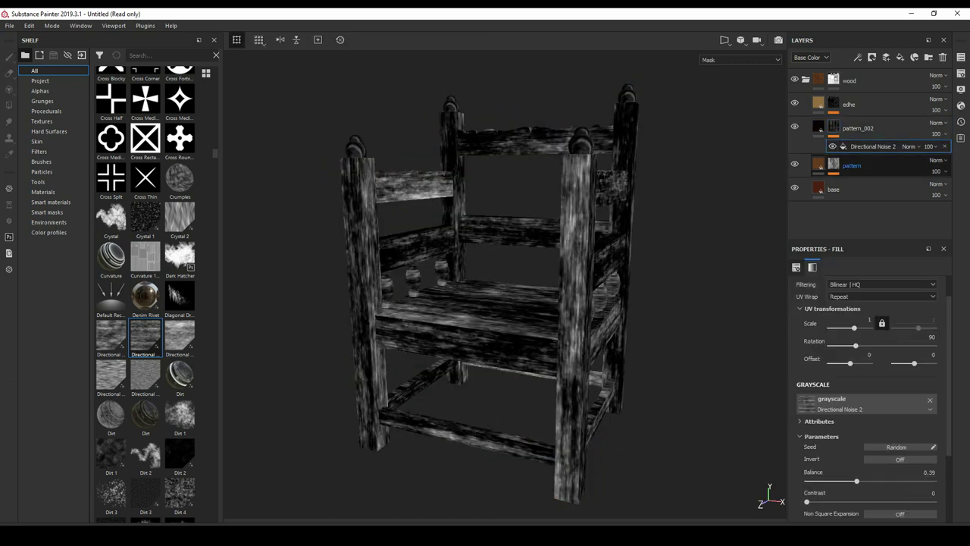
{"action": "left_click_drag", "start_coordinate": [856, 480], "coordinate": [865, 481]}
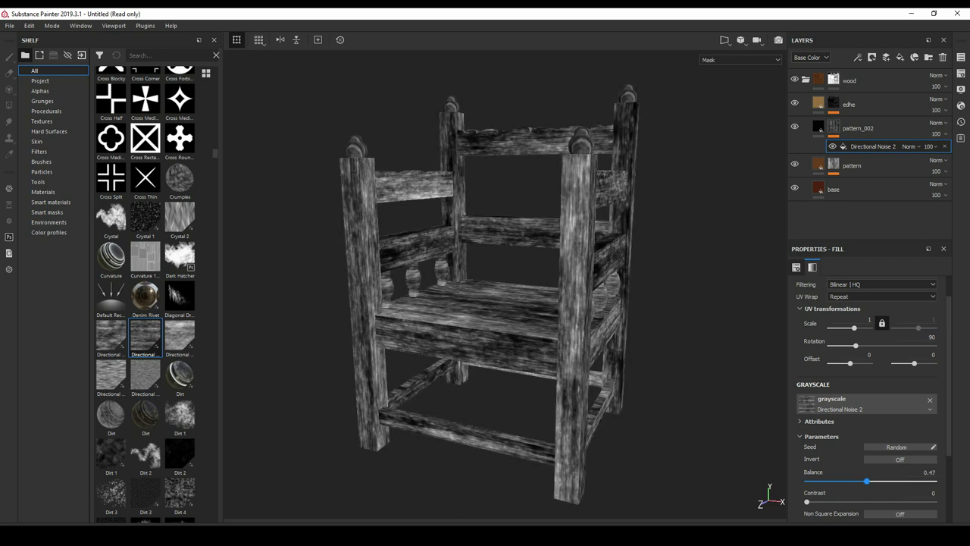
{"action": "left_click", "coordinate": [819, 128]}
{"action": "mouse_move", "coordinate": [485, 288]}
{"action": "left_mouse_down", "text": "alt"}
{"action": "mouse_move", "coordinate": [530, 250]}
{"action": "mouse_move", "coordinate": [501, 272]}
{"action": "left_mouse_up", "text": "alt"}
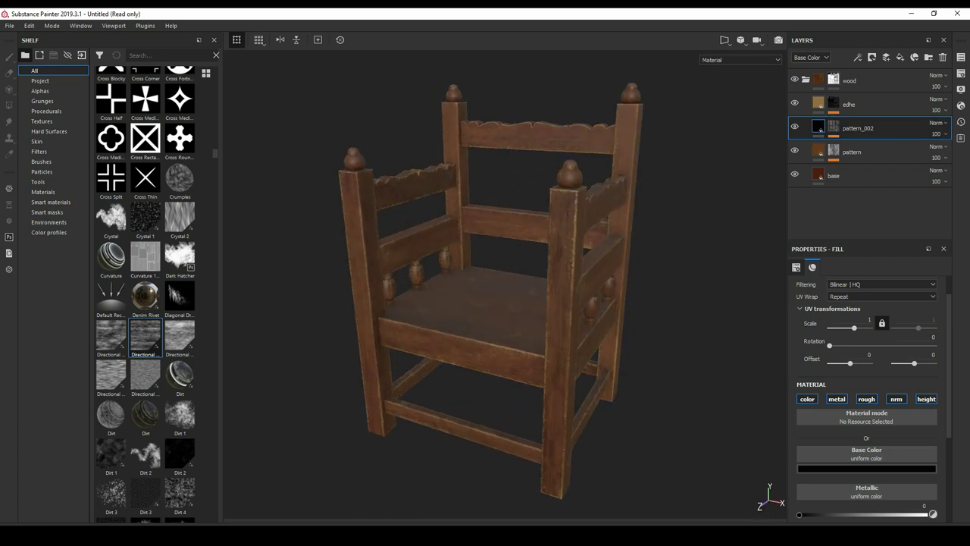
{"action": "left_click", "coordinate": [834, 152]}
{"action": "left_click", "coordinate": [928, 170]}
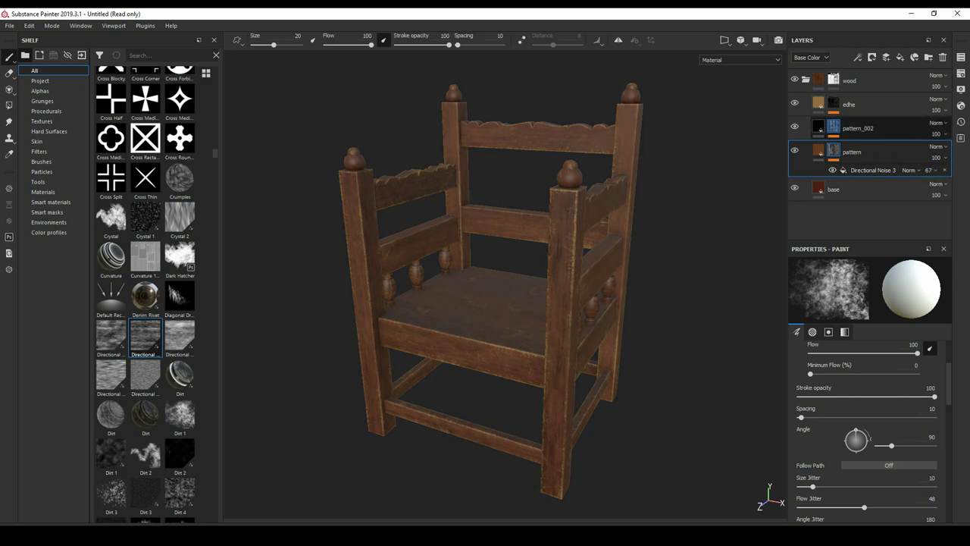
- Lower the edhe mask's Metal Edge Wear opacity to 57 and check it in the render preview
{"action": "left_click", "coordinate": [834, 103]}
{"action": "left_click", "coordinate": [929, 150]}
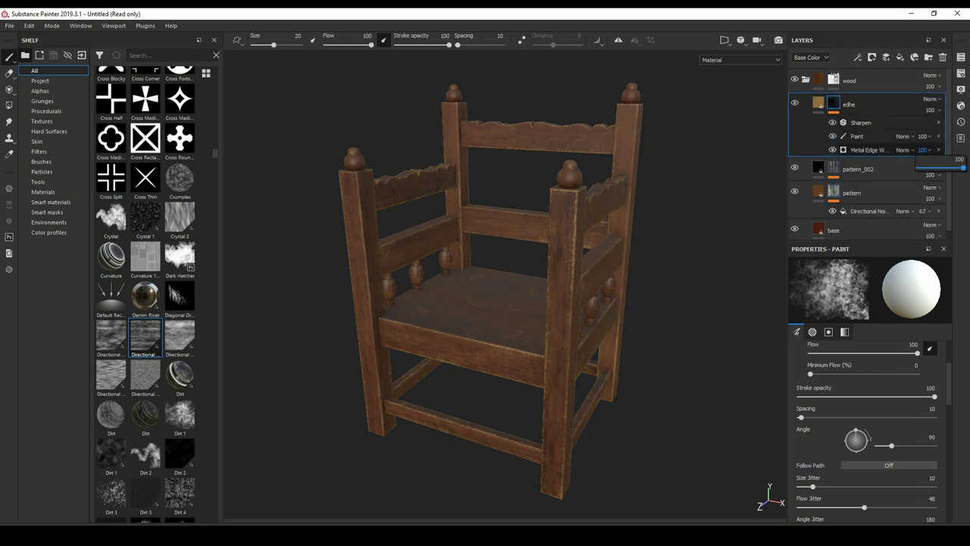
{"action": "left_click_drag", "start_coordinate": [963, 168], "coordinate": [943, 167]}
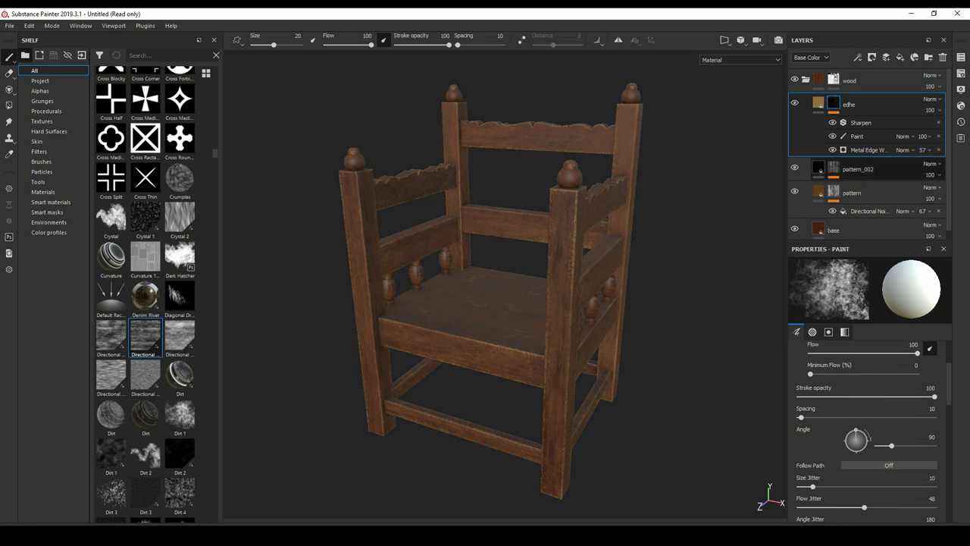
{"action": "left_click_drag", "start_coordinate": [554, 216], "coordinate": [288, 220], "text": "alt"}
{"action": "mouse_move", "coordinate": [477, 111]}
{"action": "left_mouse_down", "text": "alt"}
{"action": "mouse_move", "coordinate": [561, 211]}
{"action": "mouse_move", "coordinate": [515, 213]}
{"action": "left_mouse_up", "text": "alt"}
{"action": "left_click_drag", "start_coordinate": [500, 251], "coordinate": [413, 250], "text": "alt"}
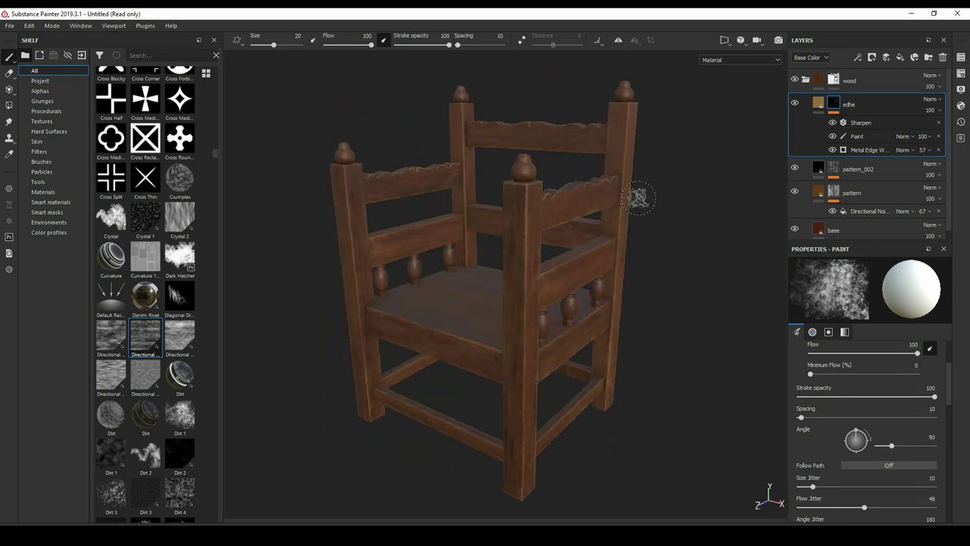
{"action": "left_click", "coordinate": [779, 40]}
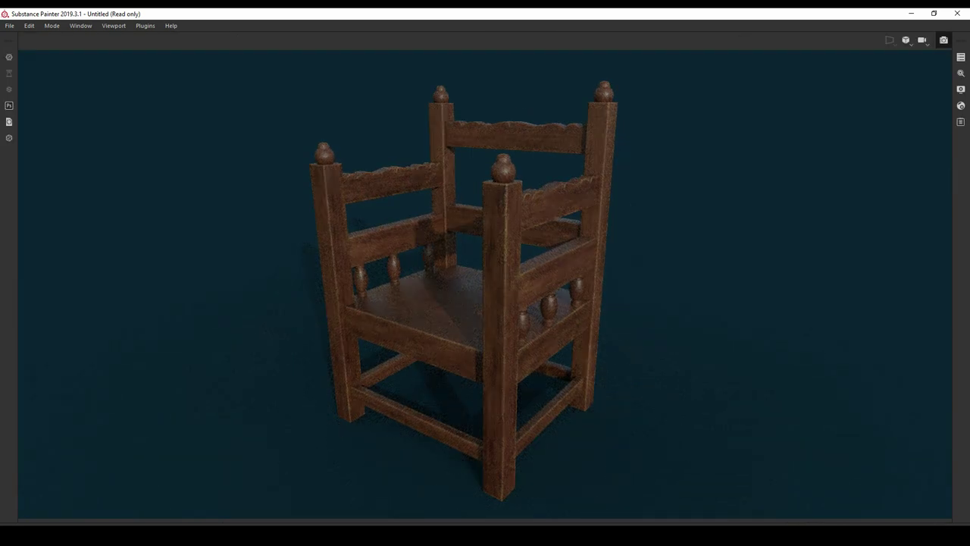
- Lower pattern_002's Directional Noise 2 opacity to 47
{"action": "left_click", "coordinate": [944, 41]}
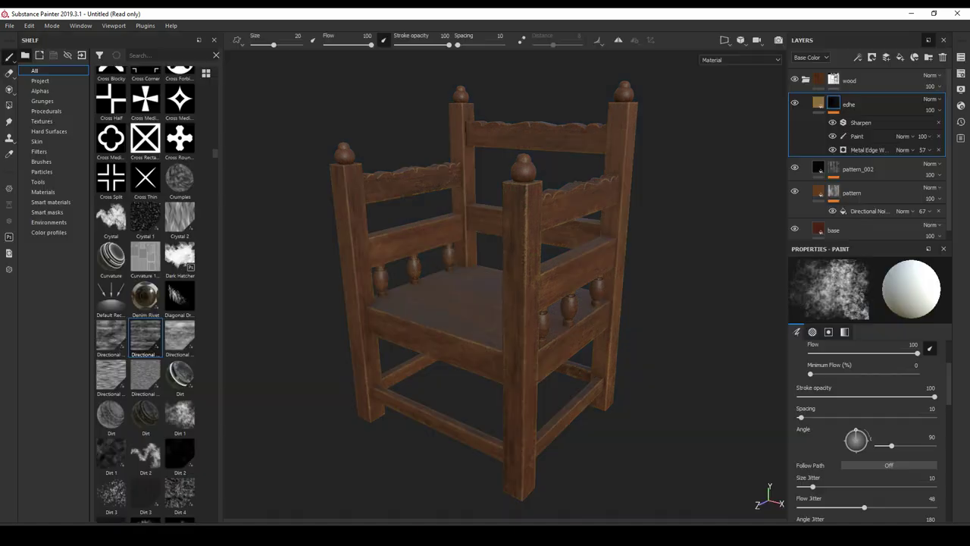
{"action": "left_click", "coordinate": [818, 103]}
{"action": "left_click_drag", "start_coordinate": [146, 334], "coordinate": [857, 128]}
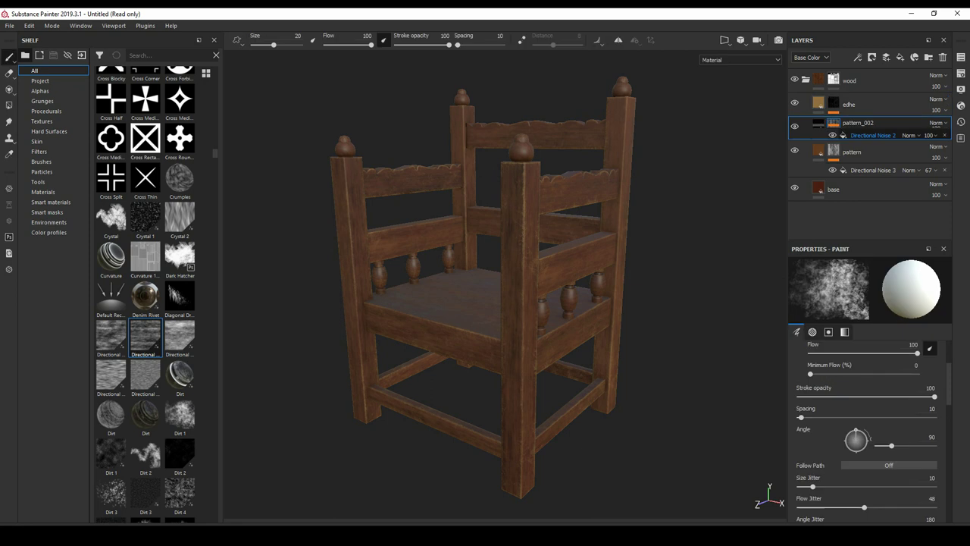
{"action": "left_click_drag", "start_coordinate": [966, 163], "coordinate": [953, 164]}
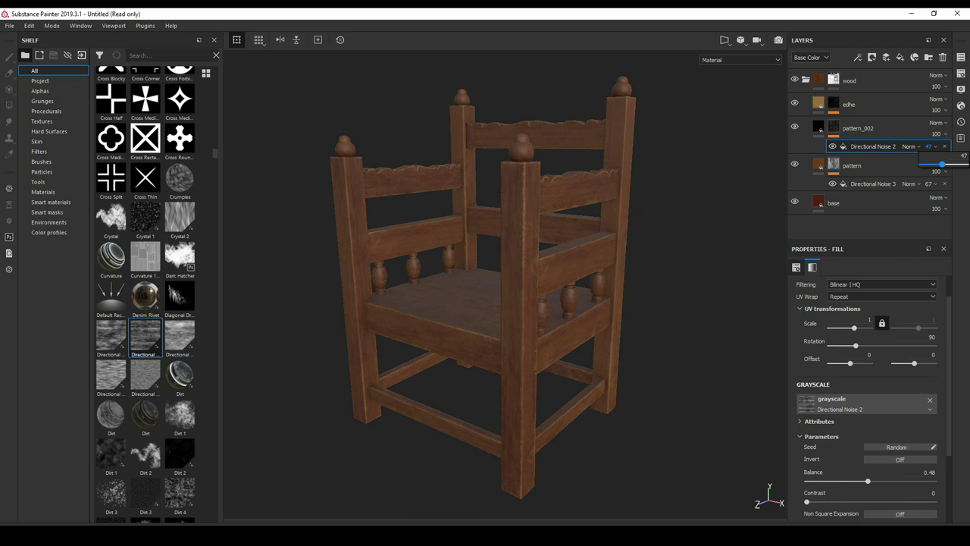
{"action": "left_click", "coordinate": [834, 128], "text": "alt"}
{"action": "left_click", "coordinate": [819, 128]}
{"action": "left_click", "coordinate": [834, 128]}
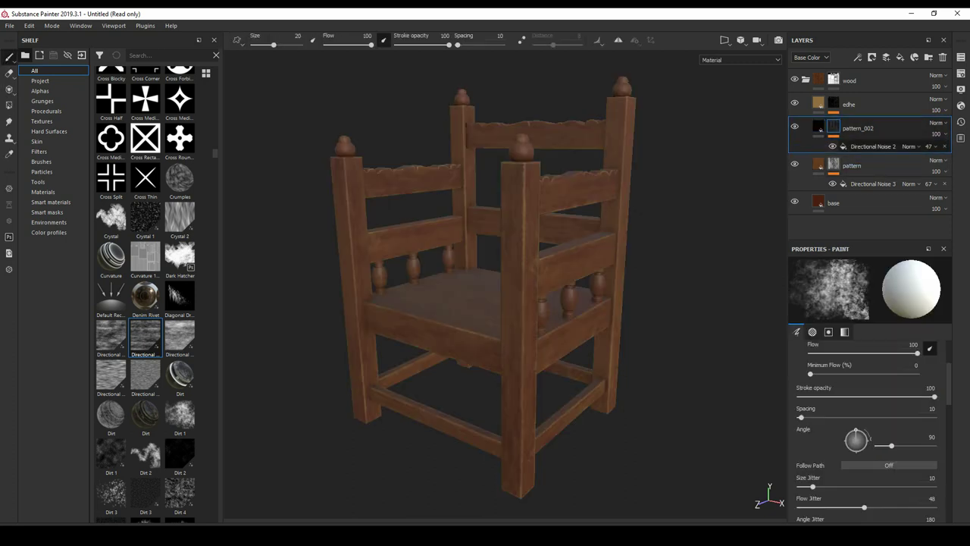
- Add a Levels adjustment to pattern_002's mask with the black point raised to 0.151
{"action": "left_click", "coordinate": [872, 147]}
{"action": "left_click", "coordinate": [857, 57]}
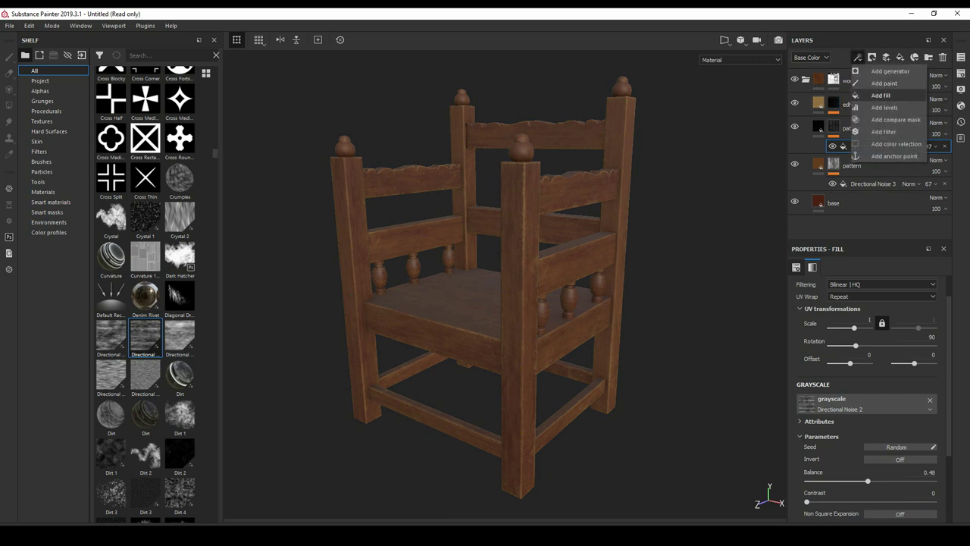
{"action": "left_click", "coordinate": [884, 107]}
{"action": "left_click_drag", "start_coordinate": [798, 290], "coordinate": [816, 290]}
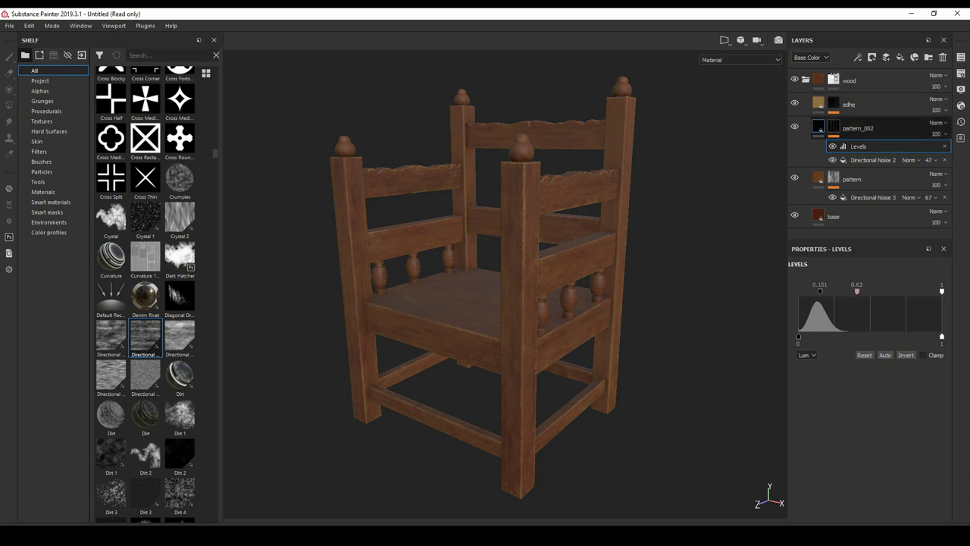
{"action": "left_click", "coordinate": [819, 129]}
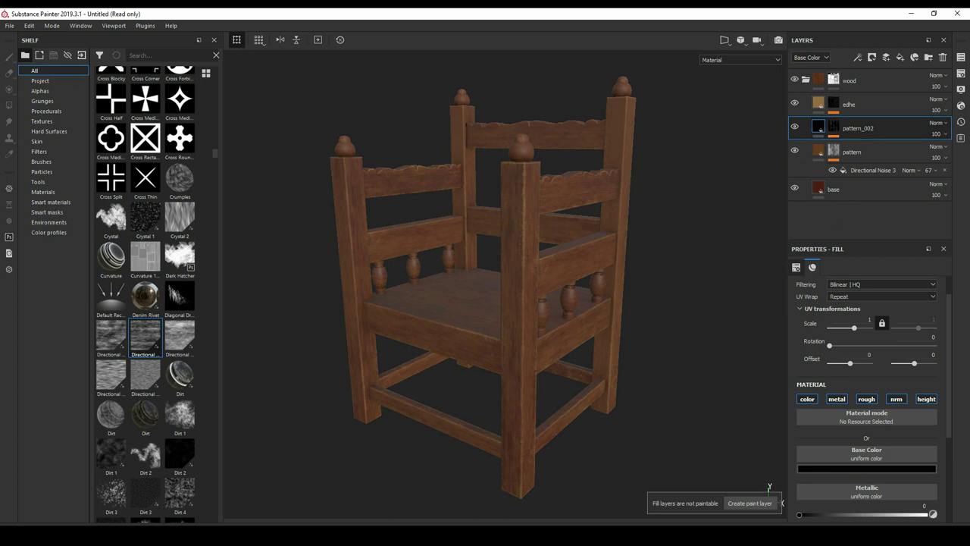
{"action": "left_click", "coordinate": [833, 128], "text": "alt"}
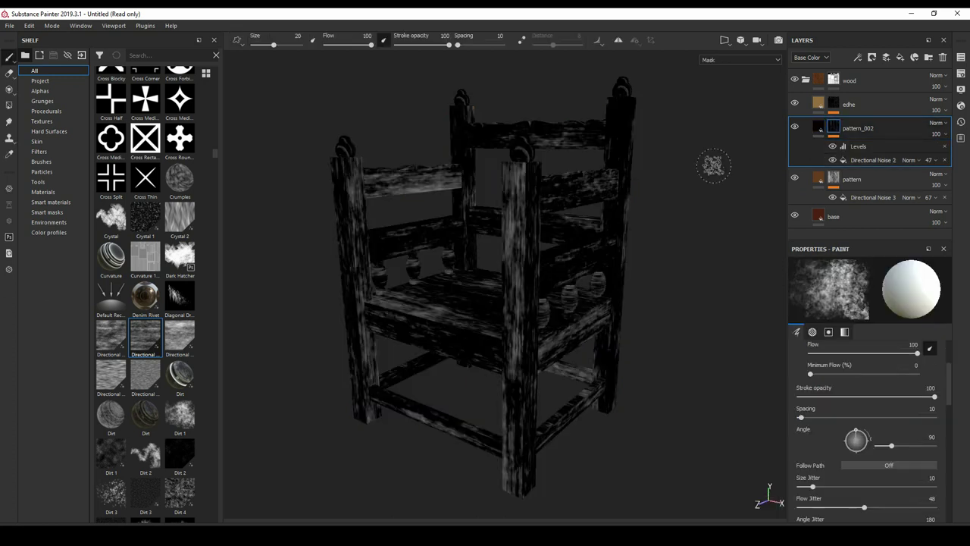
{"action": "left_click", "coordinate": [819, 128]}
{"action": "mouse_move", "coordinate": [500, 288]}
{"action": "left_mouse_down", "text": "alt"}
{"action": "mouse_move", "coordinate": [682, 288]}
{"action": "mouse_move", "coordinate": [534, 280]}
{"action": "left_mouse_up", "text": "alt"}
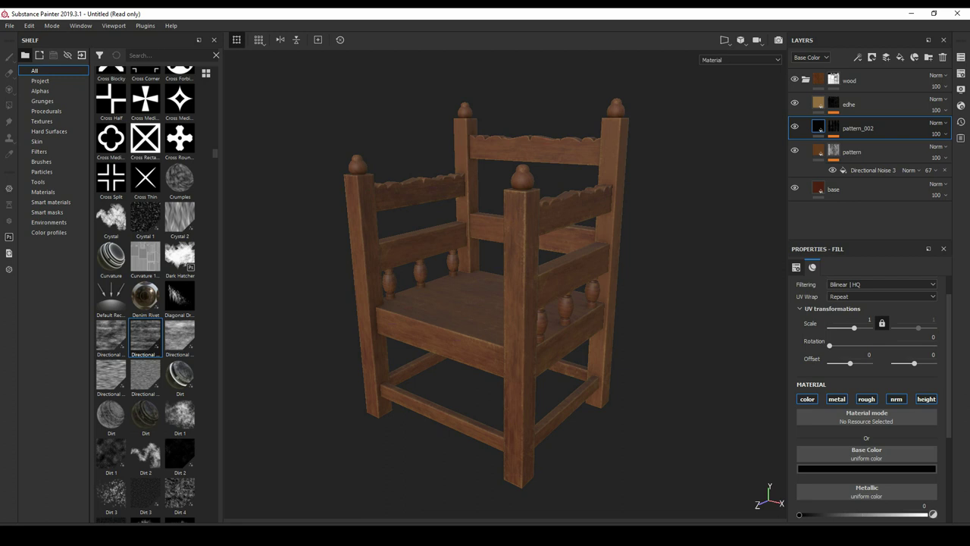
{"action": "left_click", "coordinate": [852, 152]}
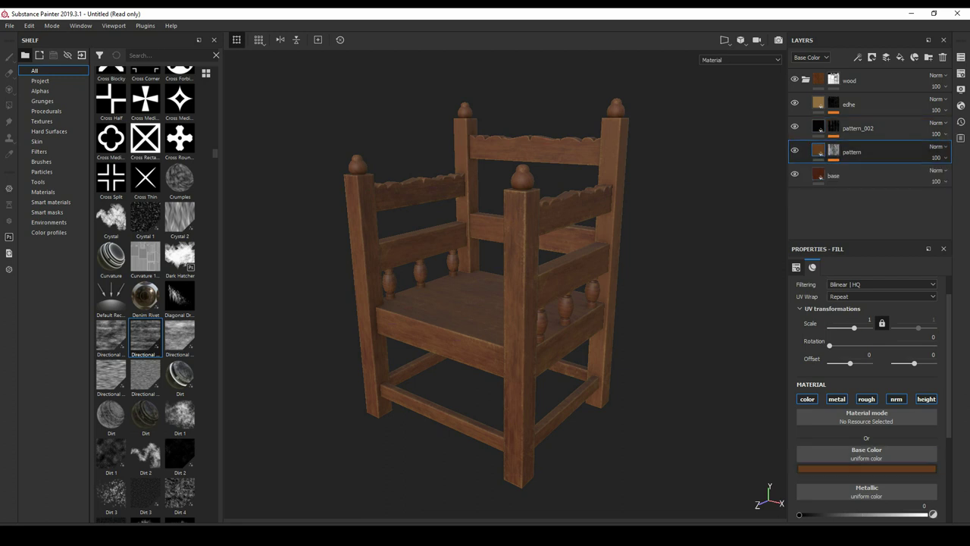
{"action": "left_click", "coordinate": [866, 468]}
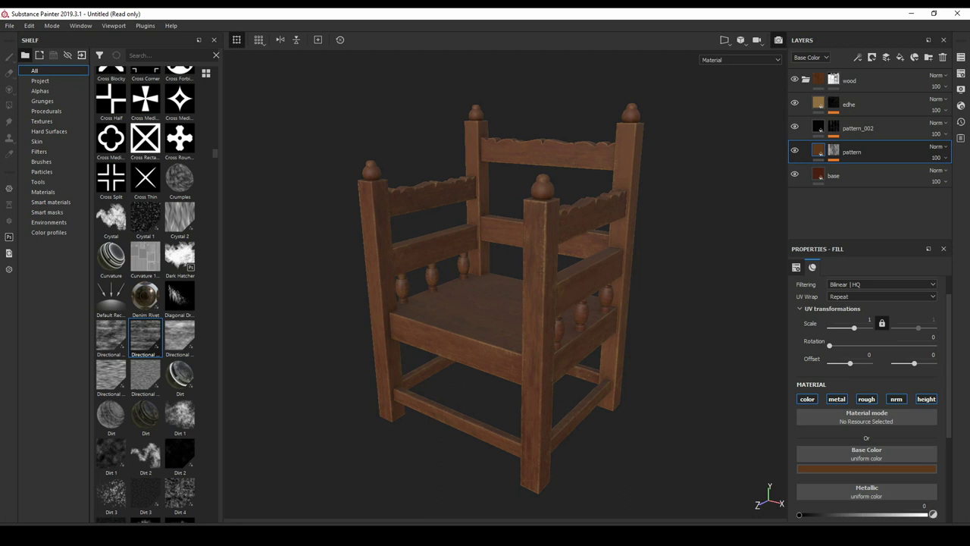
{"action": "key", "text": "F10"}
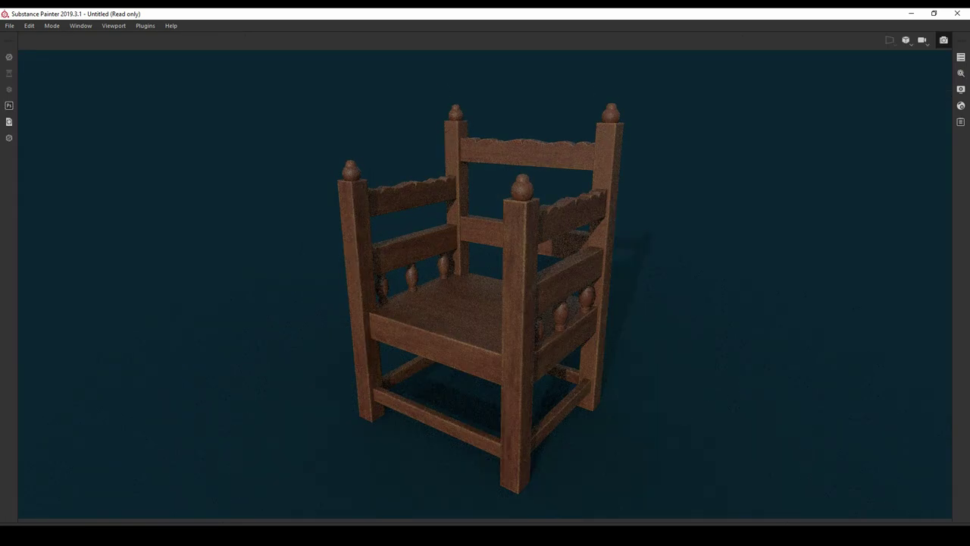
{"action": "key", "text": "F10"}
{"action": "key", "text": "ctrl"}
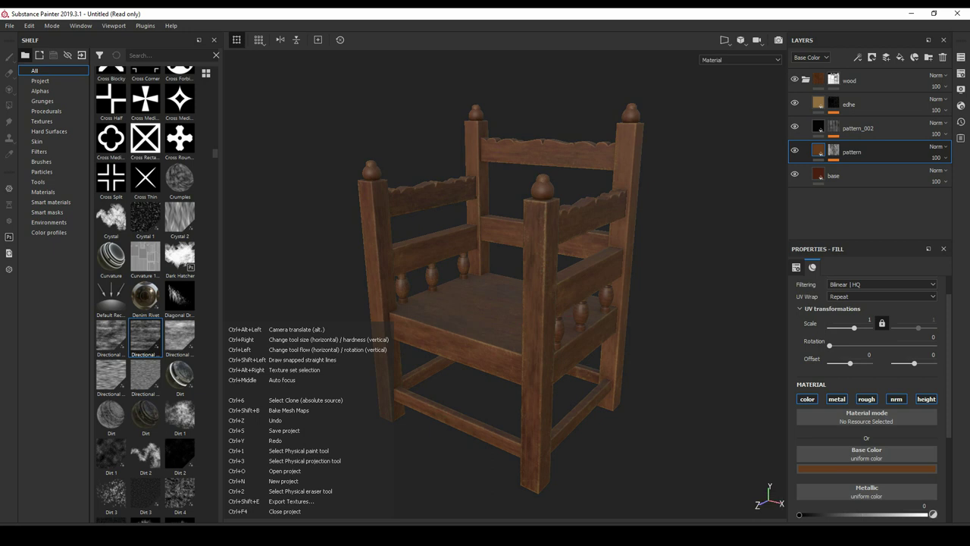
{"action": "left_click", "coordinate": [778, 40]}
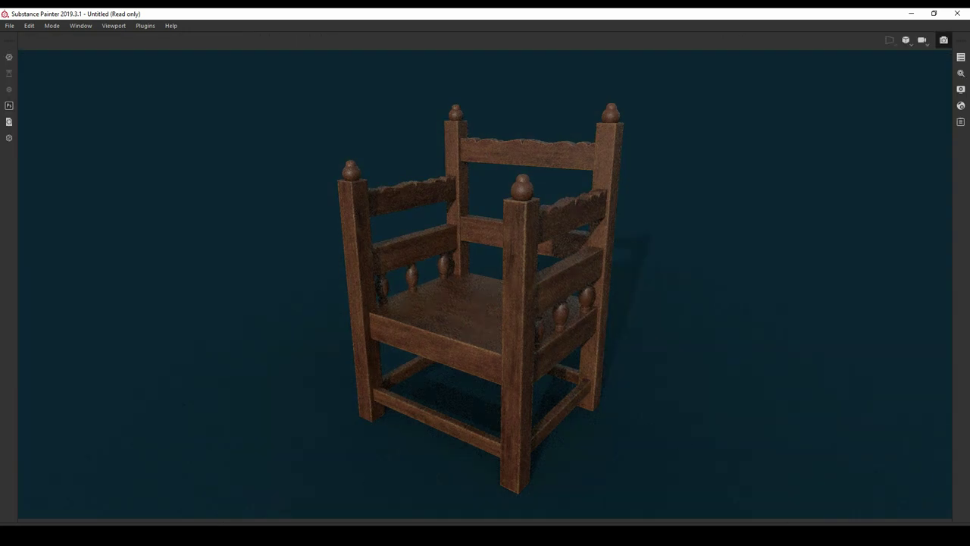
{"action": "key", "text": "F10"}
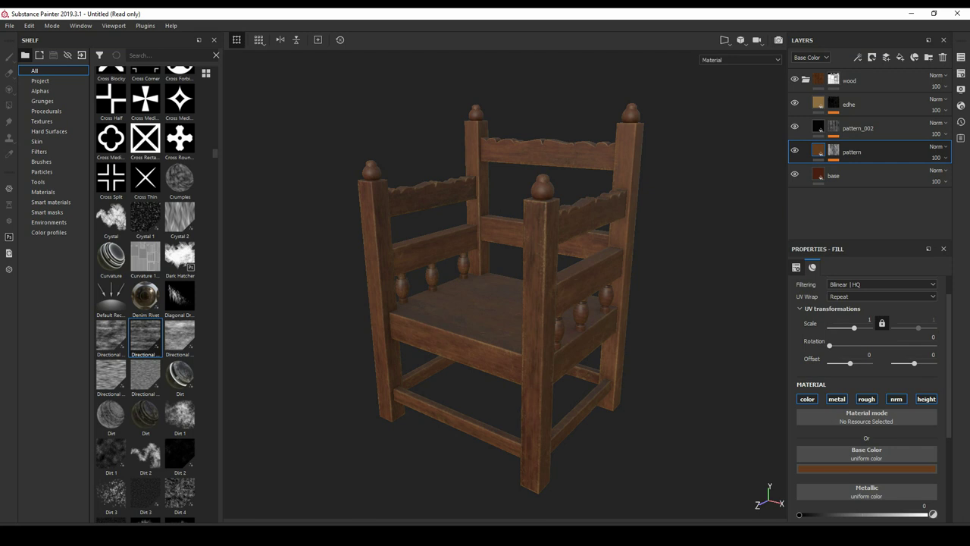
{"action": "left_click", "coordinate": [872, 104]}
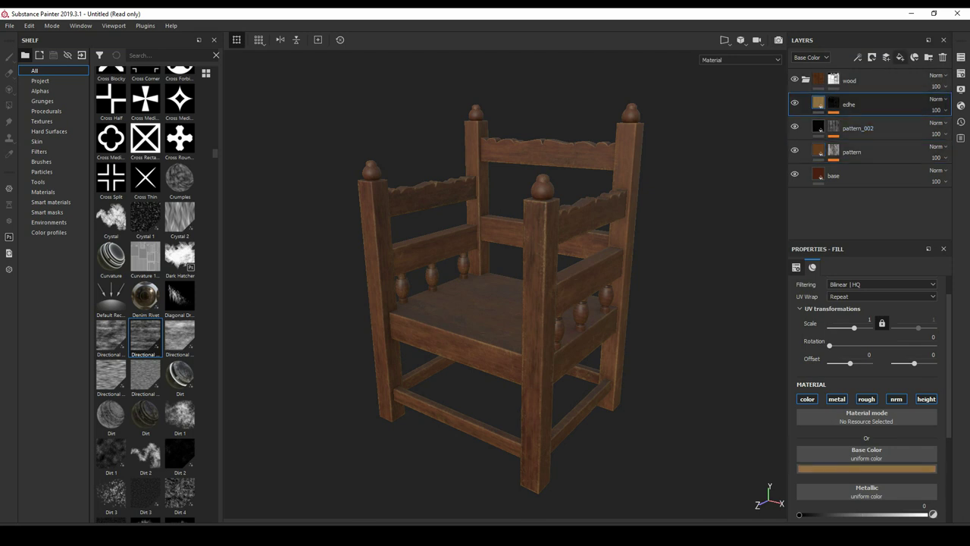
- Add a new fill layer named dirt above edhe
{"action": "left_click", "coordinate": [899, 57]}
{"action": "right_click", "coordinate": [822, 104]}
{"action": "left_click", "coordinate": [849, 121]}
{"action": "double_click", "coordinate": [858, 103]}
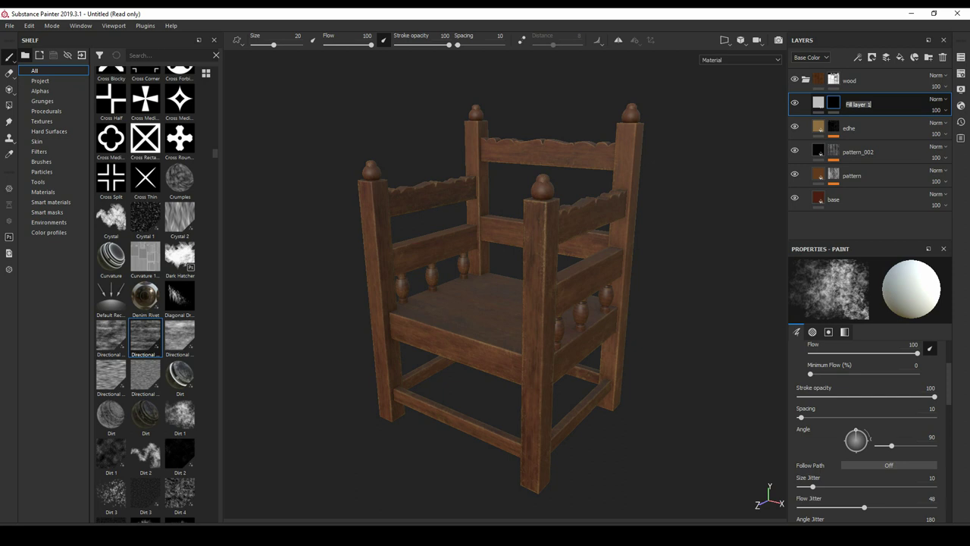
{"action": "type", "text": "dir"}
{"action": "type", "text": "t"}
{"action": "key", "text": "Return"}
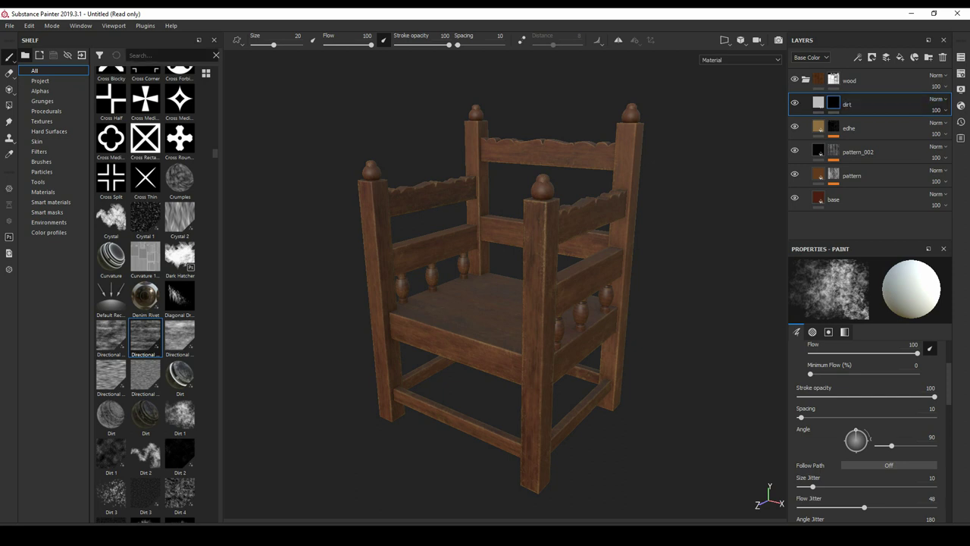
{"action": "type", "text": "dirt"}
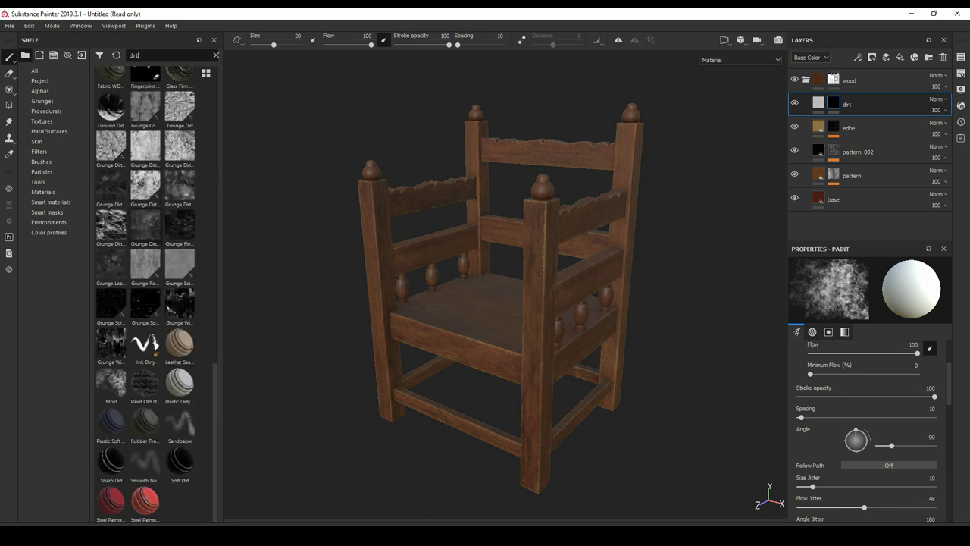
- Pick the Grunge Dirt Thin texture and trial a mask fill effect, undoing it
{"action": "left_click", "coordinate": [145, 227]}
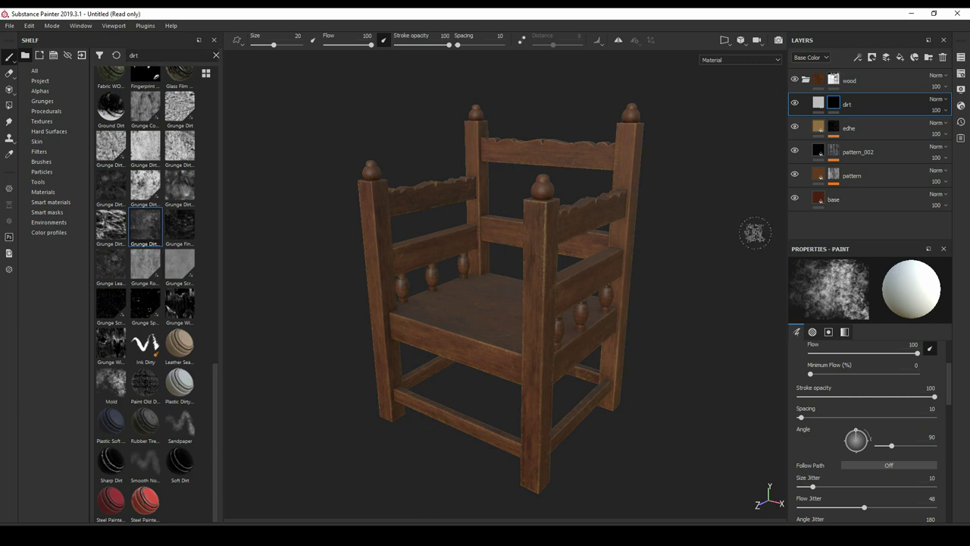
{"action": "left_click", "coordinate": [857, 56]}
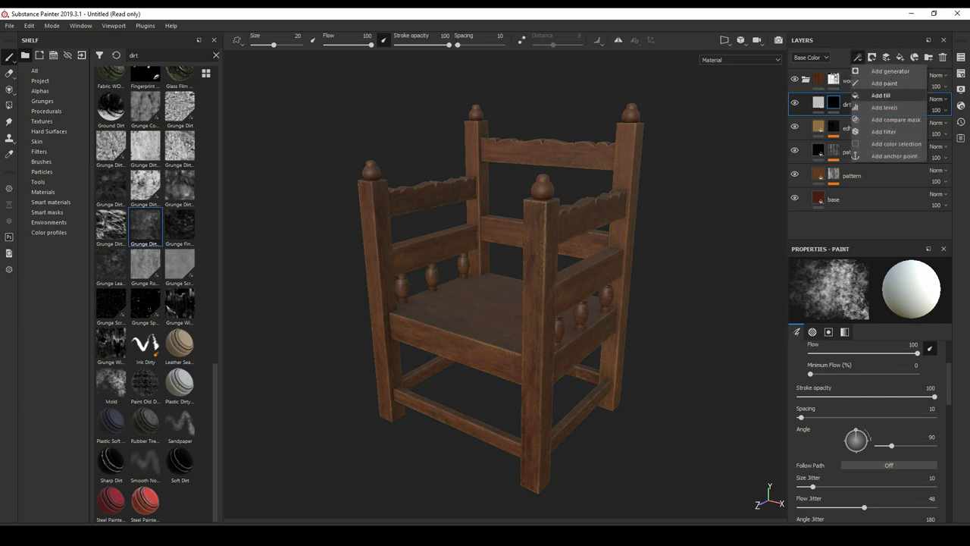
{"action": "left_click", "coordinate": [881, 95]}
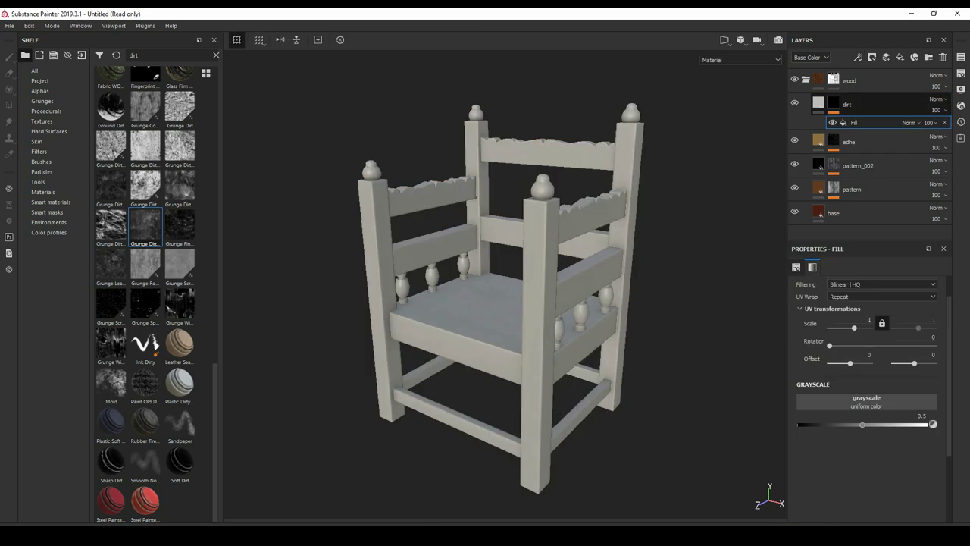
{"action": "key", "text": "ctrl+z"}
{"action": "left_click", "coordinate": [857, 57]}
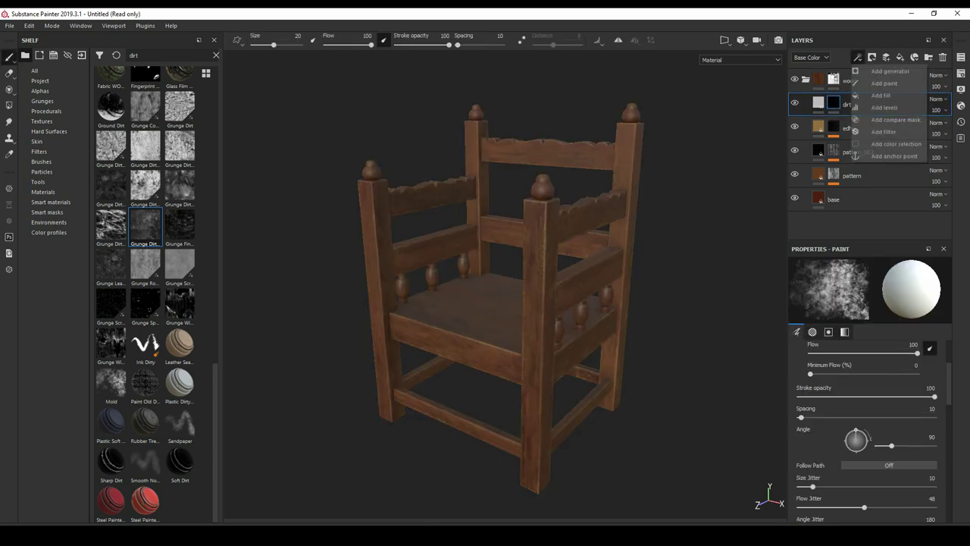
{"action": "left_click", "coordinate": [881, 95]}
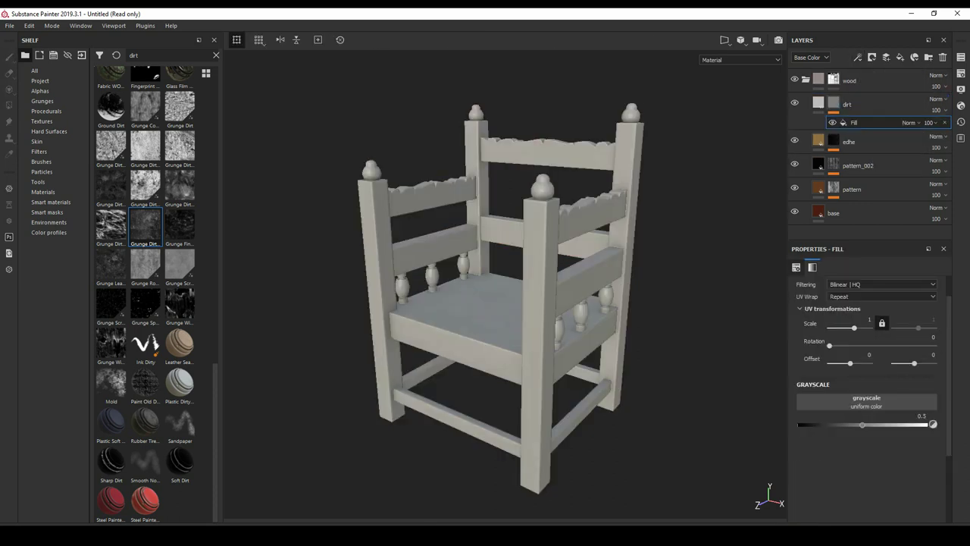
{"action": "key", "text": "ctrl+z"}
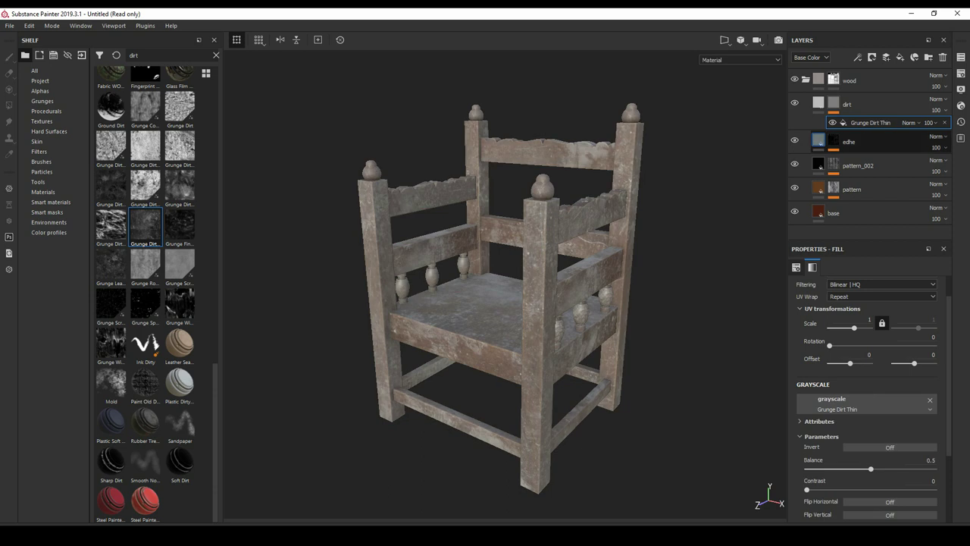
{"action": "left_click", "coordinate": [866, 454]}
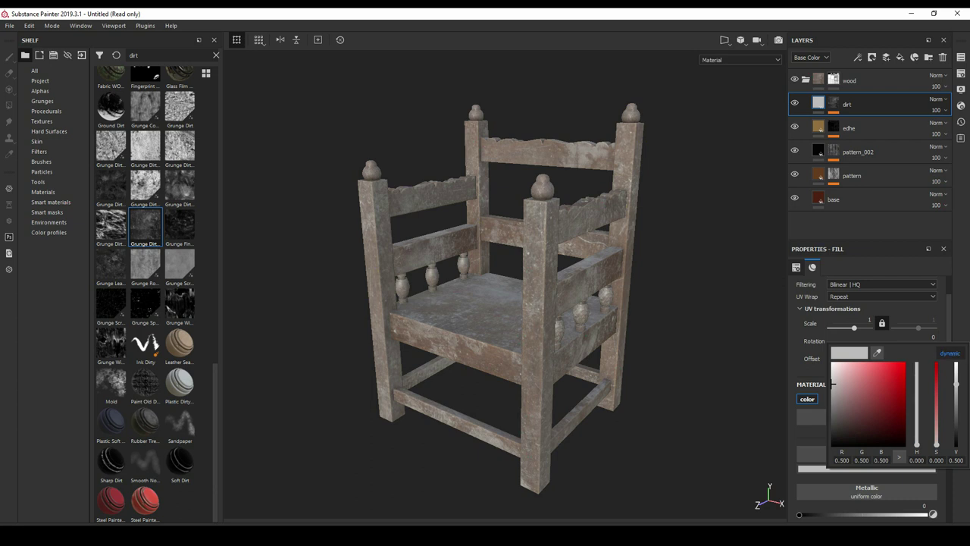
- Set the dirt colour to a dark orange-brown
{"action": "left_click_drag", "start_coordinate": [833, 384], "coordinate": [832, 409]}
{"action": "left_click", "coordinate": [917, 440]}
{"action": "left_click", "coordinate": [850, 392]}
{"action": "left_click_drag", "start_coordinate": [850, 392], "coordinate": [865, 405]}
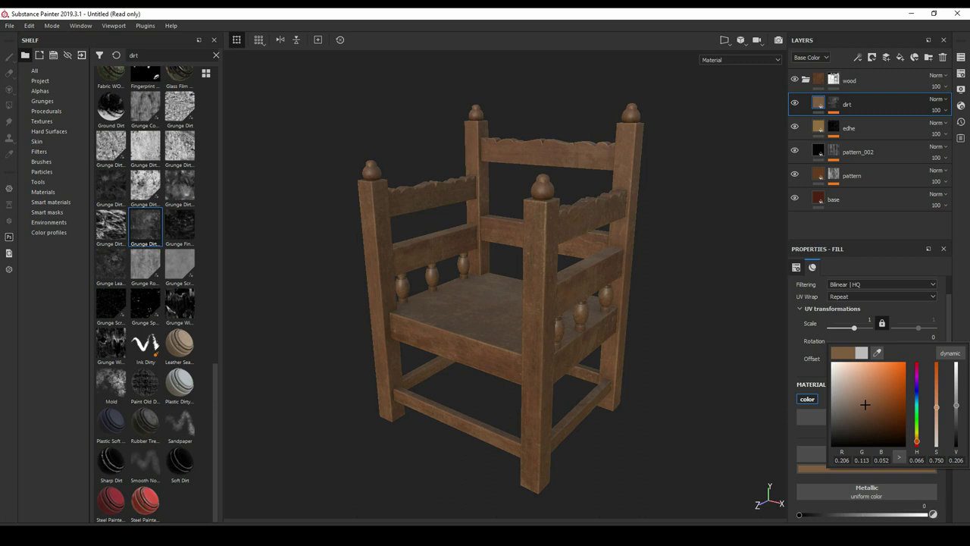
- Mask the dirt layer with Grunge Dirt Thin at about 45 opacity and balance 0.4
{"action": "left_click_drag", "start_coordinate": [145, 228], "coordinate": [847, 104]}
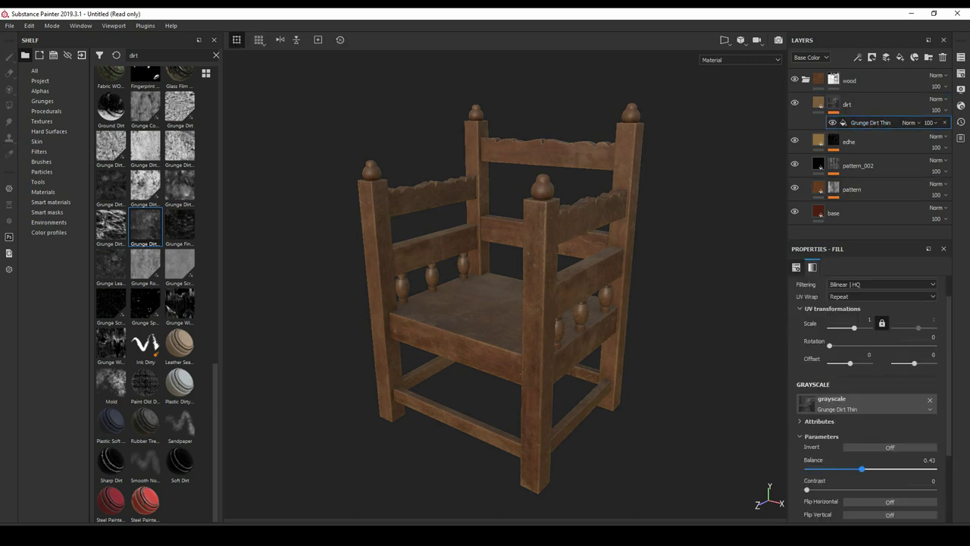
{"action": "left_click", "coordinate": [929, 122]}
{"action": "left_click_drag", "start_coordinate": [967, 140], "coordinate": [957, 140]}
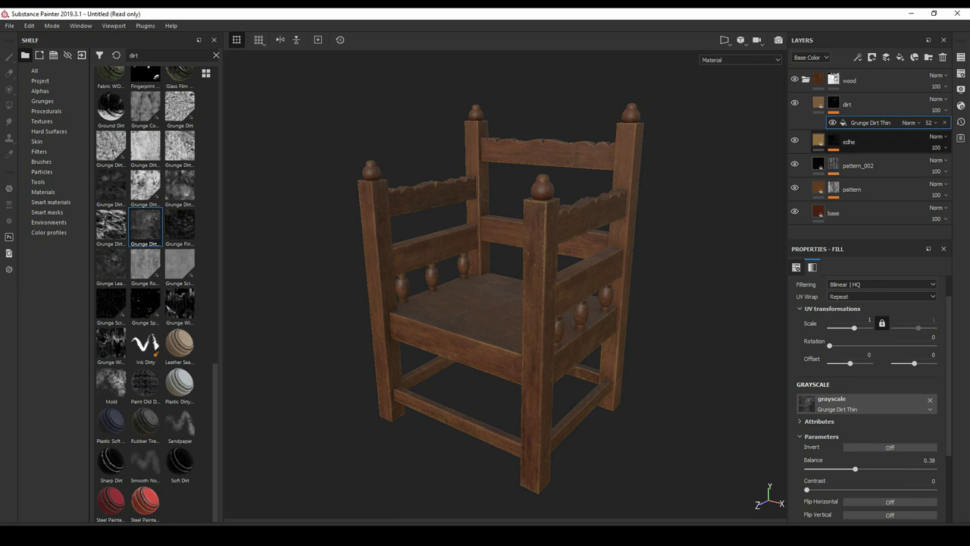
{"action": "left_click_drag", "start_coordinate": [946, 140], "coordinate": [950, 140]}
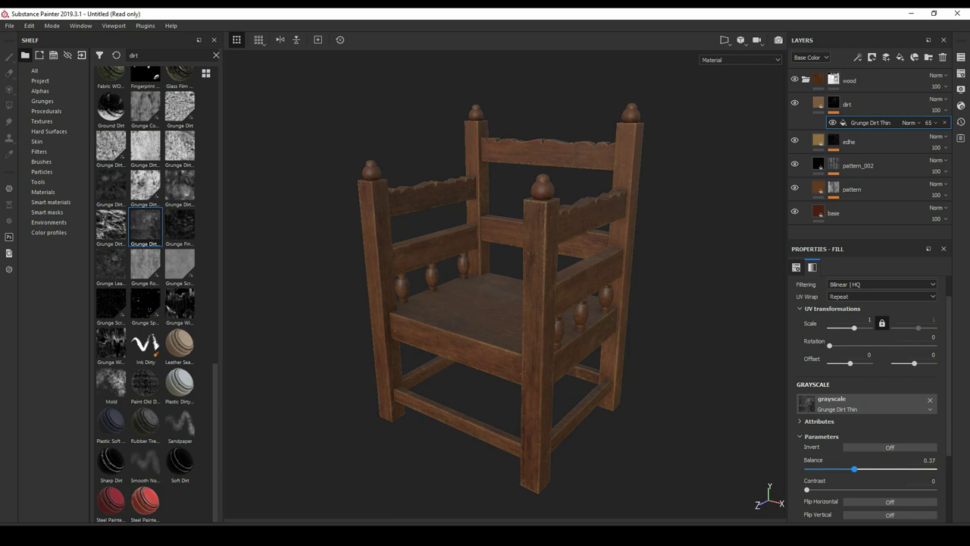
{"action": "left_click_drag", "start_coordinate": [500, 303], "coordinate": [530, 304], "text": "alt"}
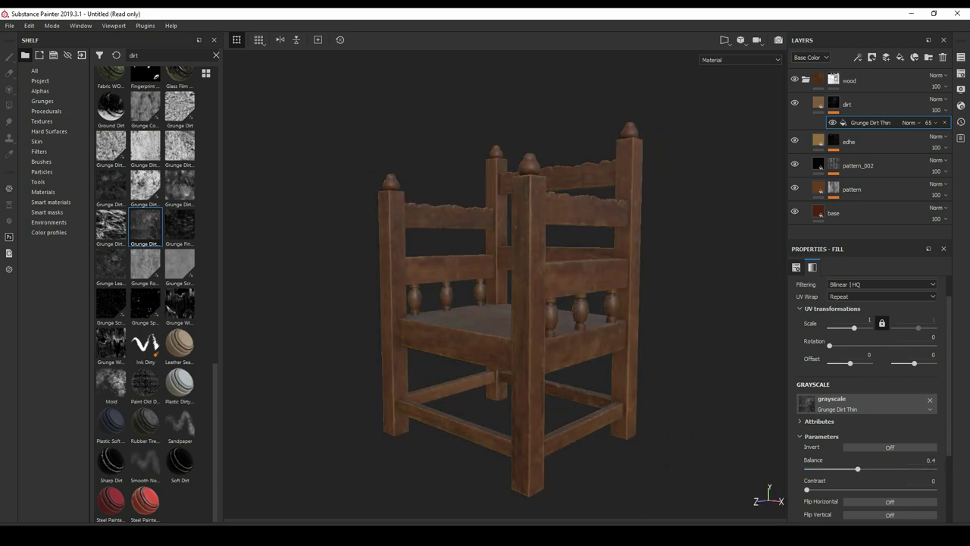
{"action": "left_click", "coordinate": [929, 122]}
{"action": "left_click_drag", "start_coordinate": [952, 140], "coordinate": [946, 140]}
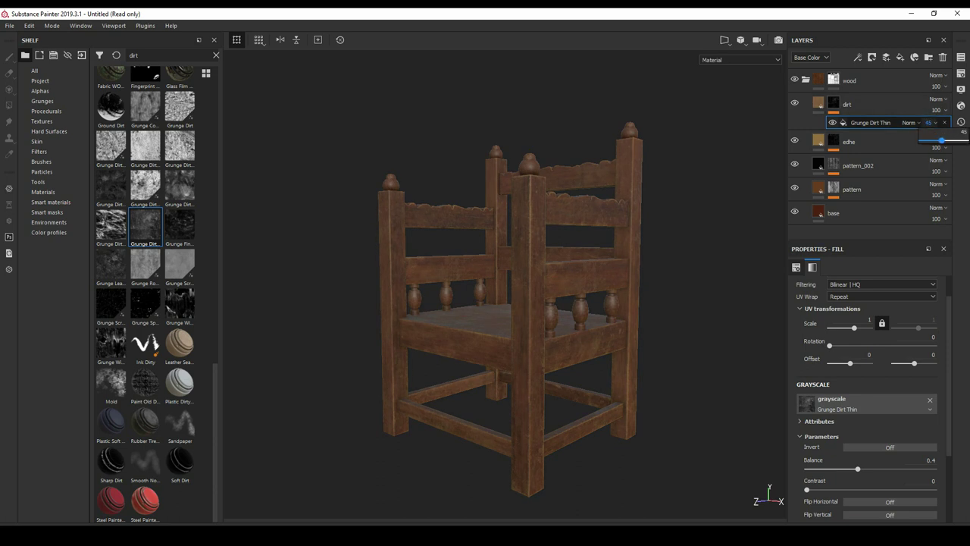
{"action": "left_click", "coordinate": [834, 141]}
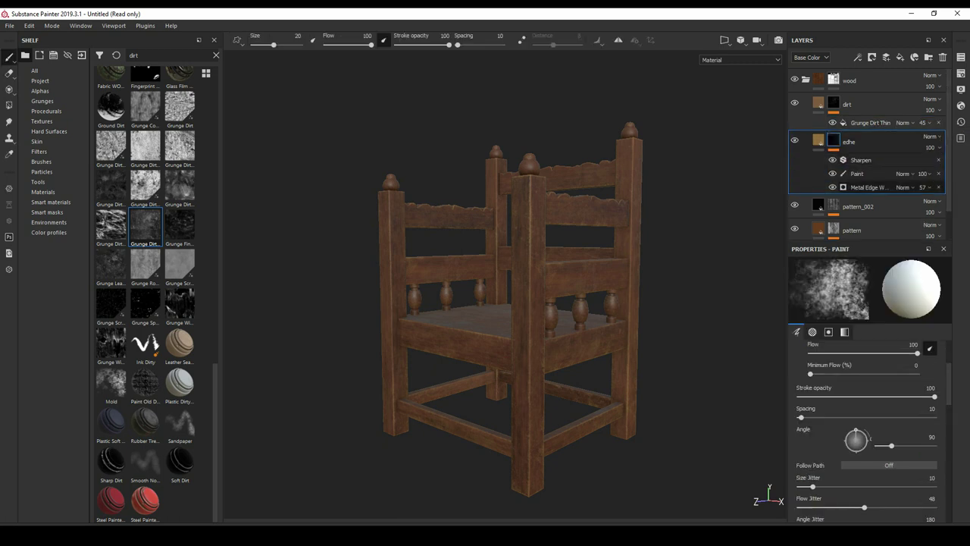
{"action": "left_click", "coordinate": [857, 174]}
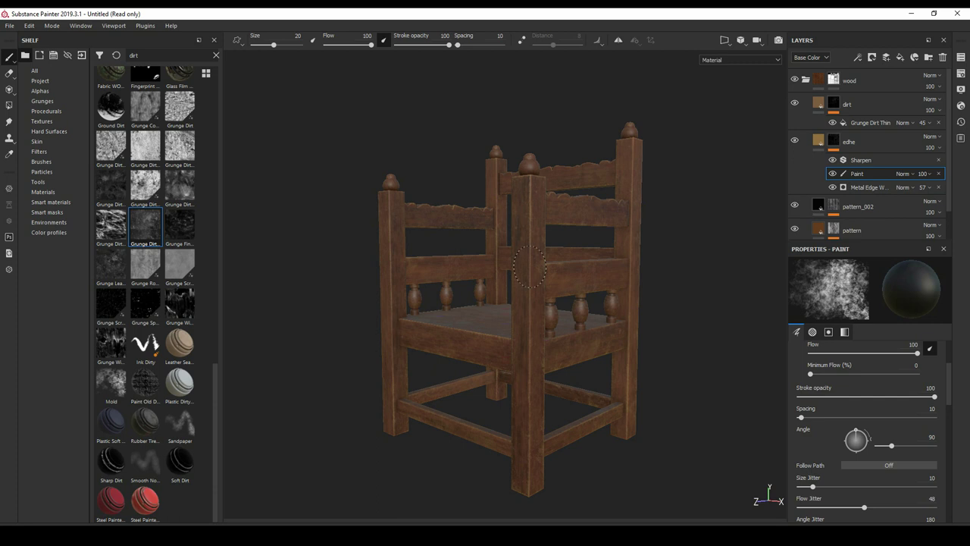
{"action": "mouse_move", "coordinate": [462, 296]}
{"action": "left_mouse_down", "text": "alt"}
{"action": "mouse_move", "coordinate": [410, 299]}
{"action": "mouse_move", "coordinate": [531, 360]}
{"action": "mouse_move", "coordinate": [470, 356]}
{"action": "left_mouse_up", "text": "alt"}
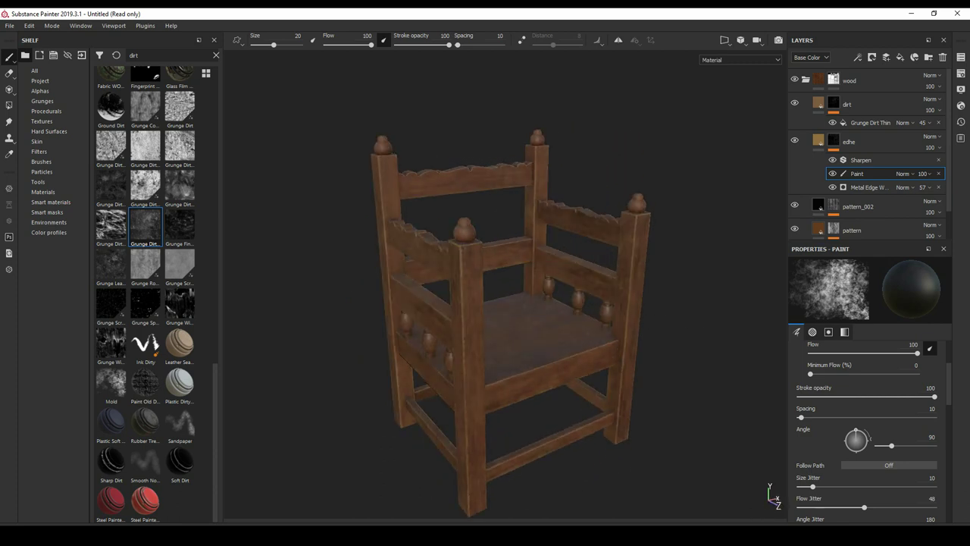
{"action": "mouse_move", "coordinate": [534, 254]}
{"action": "left_mouse_down", "text": "alt"}
{"action": "mouse_move", "coordinate": [601, 246]}
{"action": "mouse_move", "coordinate": [583, 258]}
{"action": "left_mouse_up", "text": "alt"}
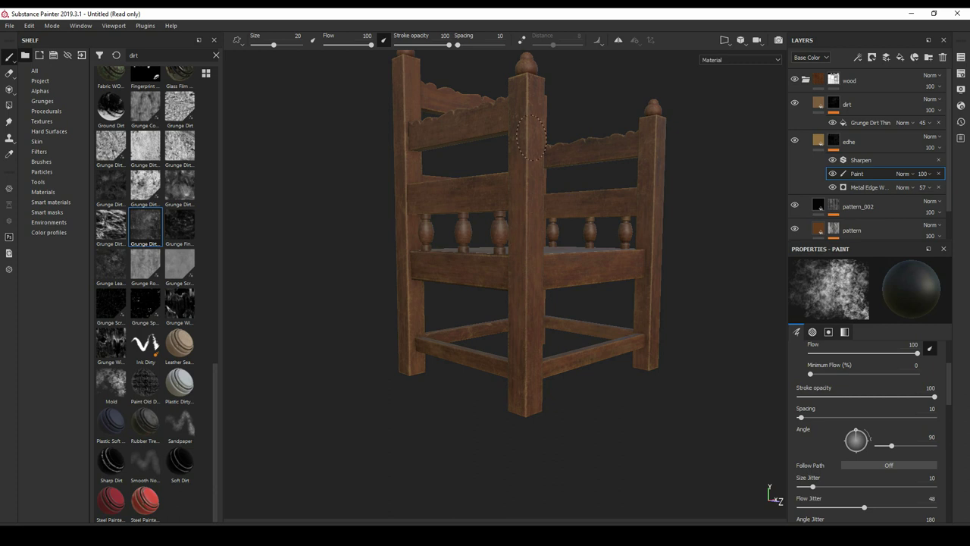
{"action": "left_click_drag", "start_coordinate": [489, 252], "coordinate": [459, 217], "text": "alt"}
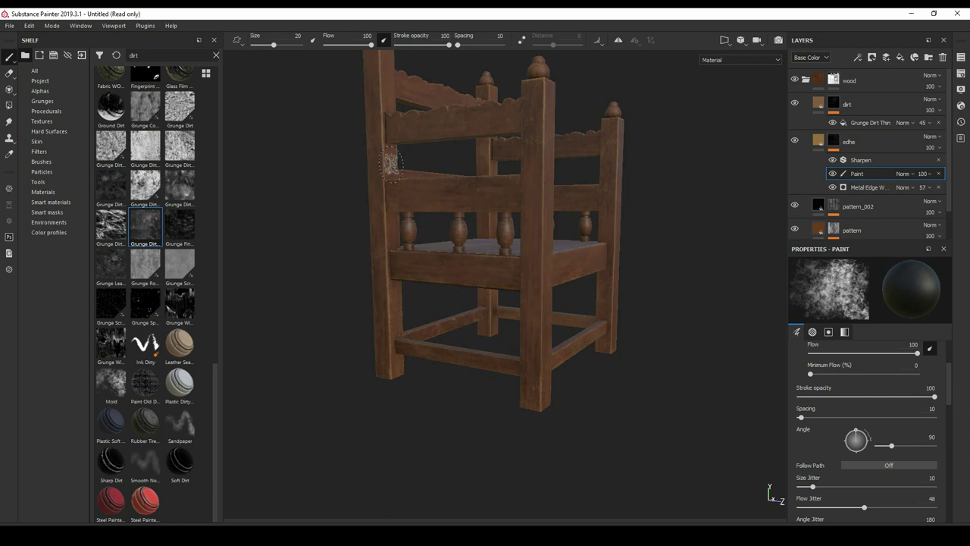
{"action": "left_click_drag", "start_coordinate": [383, 160], "coordinate": [392, 204], "text": "alt"}
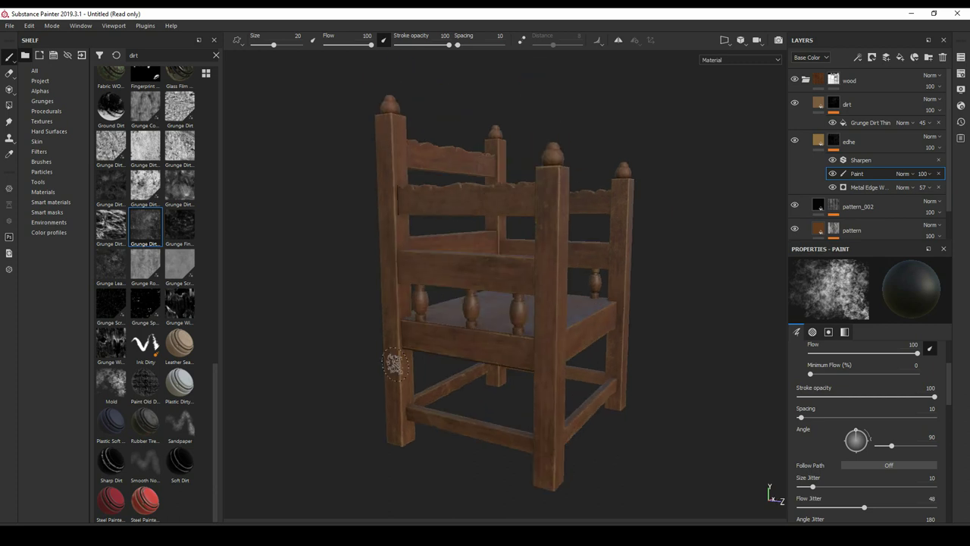
{"action": "left_click_drag", "start_coordinate": [409, 405], "coordinate": [485, 402], "text": "alt"}
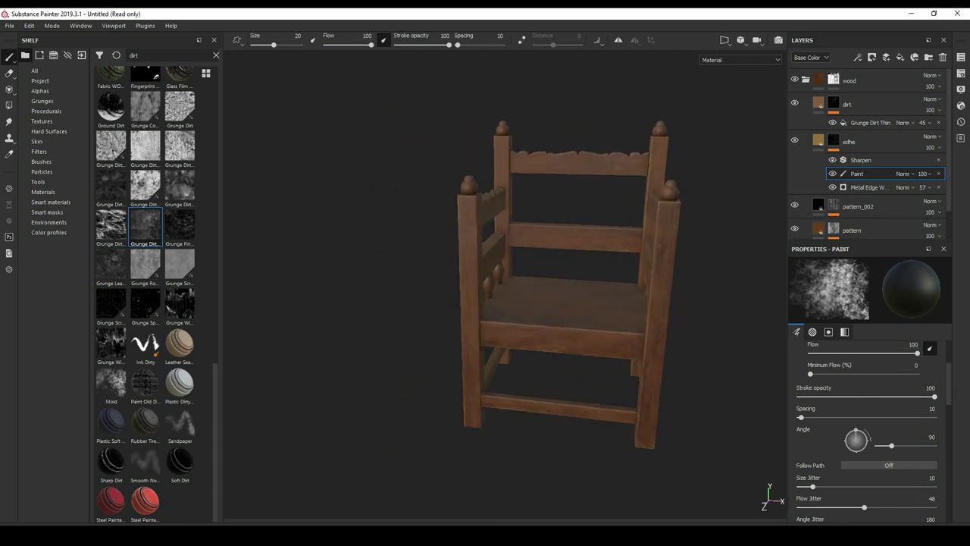
{"action": "mouse_move", "coordinate": [503, 281]}
{"action": "left_mouse_down", "text": "alt"}
{"action": "mouse_move", "coordinate": [545, 284]}
{"action": "mouse_move", "coordinate": [500, 300]}
{"action": "left_mouse_up", "text": "alt"}
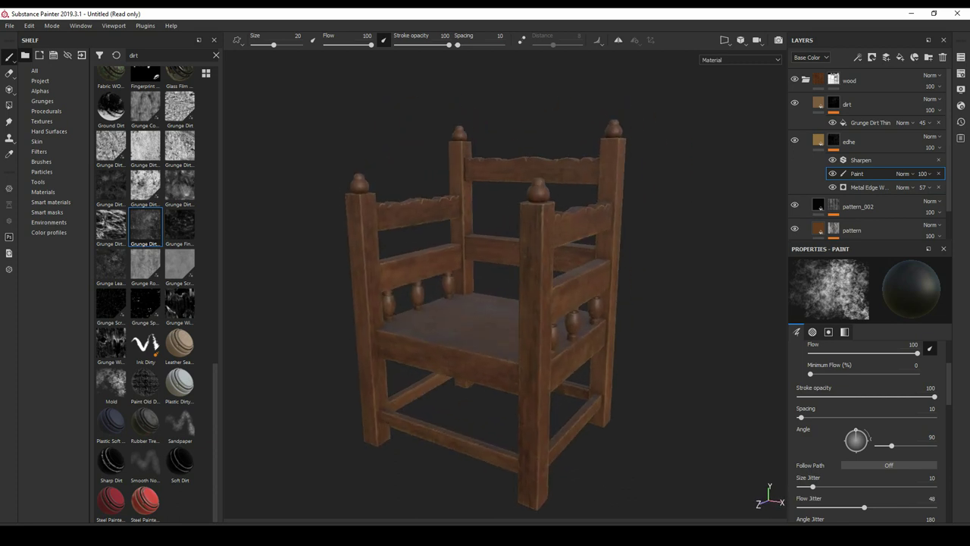
{"action": "mouse_move", "coordinate": [519, 300]}
{"action": "left_mouse_down", "text": "alt"}
{"action": "mouse_move", "coordinate": [440, 303]}
{"action": "mouse_move", "coordinate": [557, 310]}
{"action": "left_mouse_up", "text": "alt"}
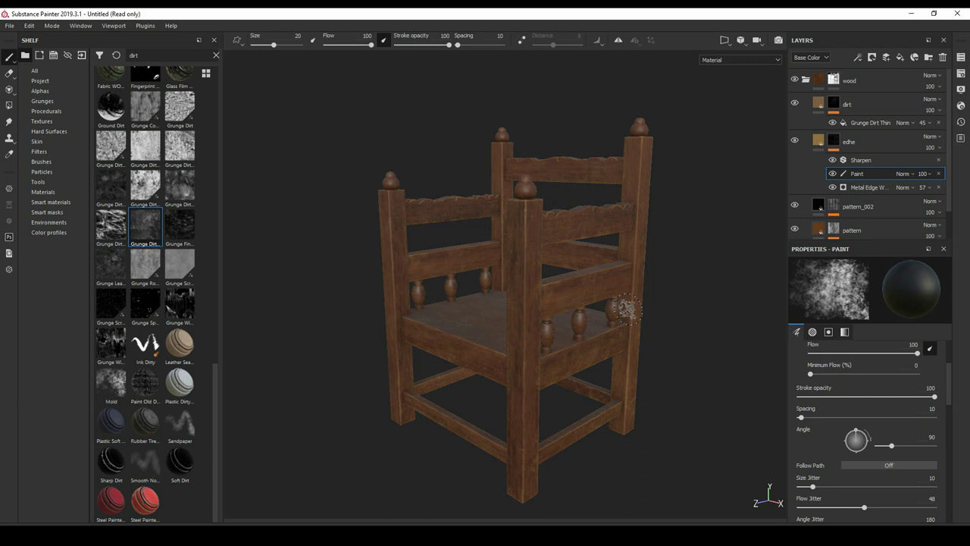
{"action": "mouse_move", "coordinate": [672, 379]}
{"action": "left_mouse_down", "text": "alt"}
{"action": "mouse_move", "coordinate": [652, 372]}
{"action": "mouse_move", "coordinate": [656, 294]}
{"action": "mouse_move", "coordinate": [672, 296]}
{"action": "mouse_move", "coordinate": [556, 266]}
{"action": "left_mouse_up", "text": "alt"}
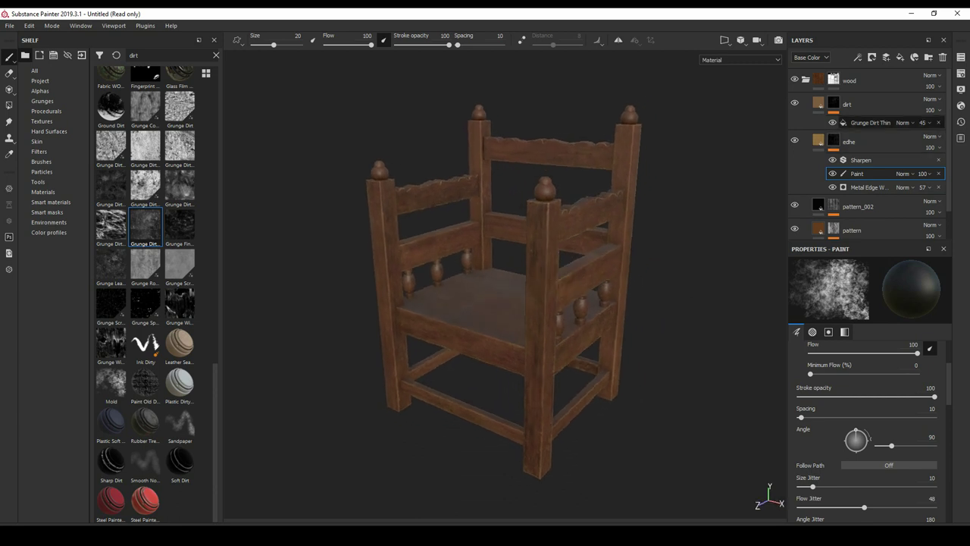
{"action": "left_click", "coordinate": [818, 103]}
- Add a fill layer named dust above dirt and choose Dust Occlusion for its mask
{"action": "left_click", "coordinate": [818, 127]}
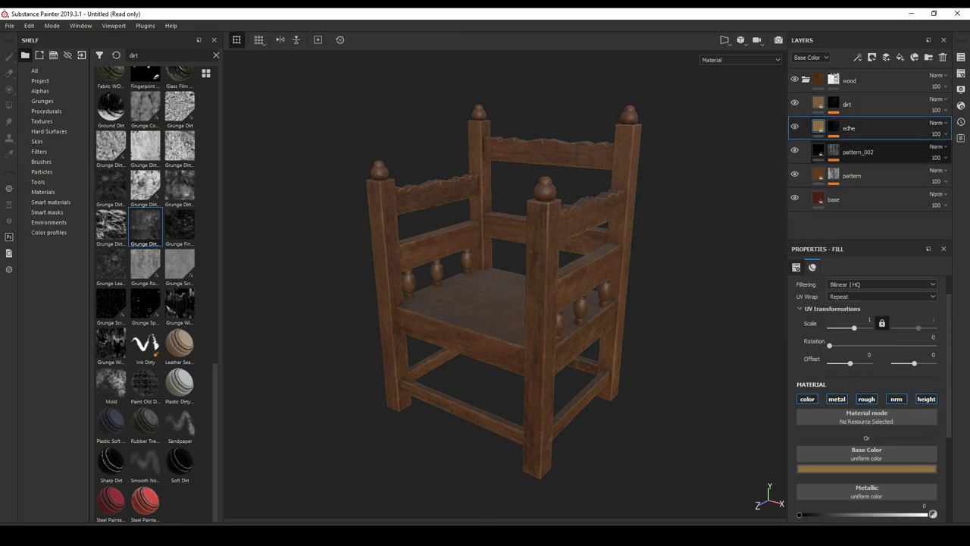
{"action": "left_click", "coordinate": [823, 104]}
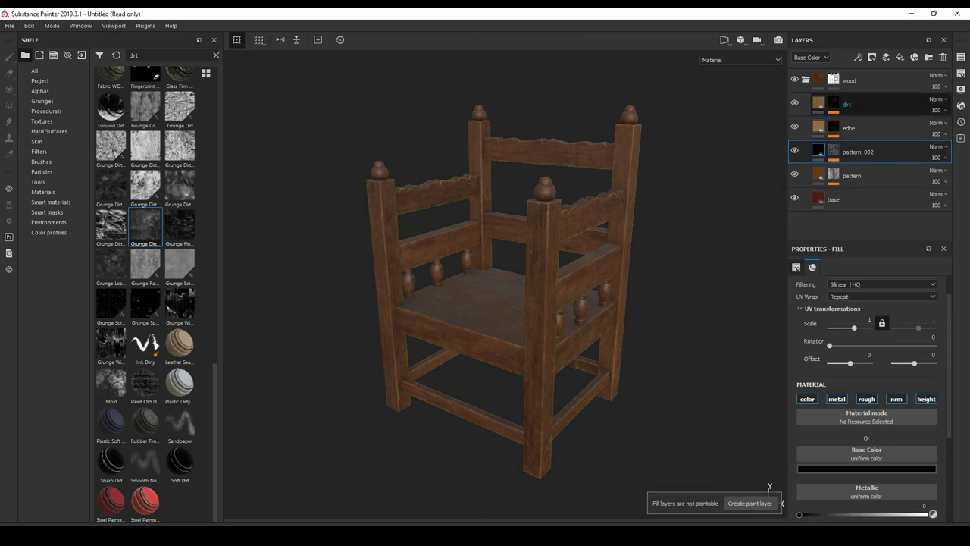
{"action": "left_click", "coordinate": [750, 503]}
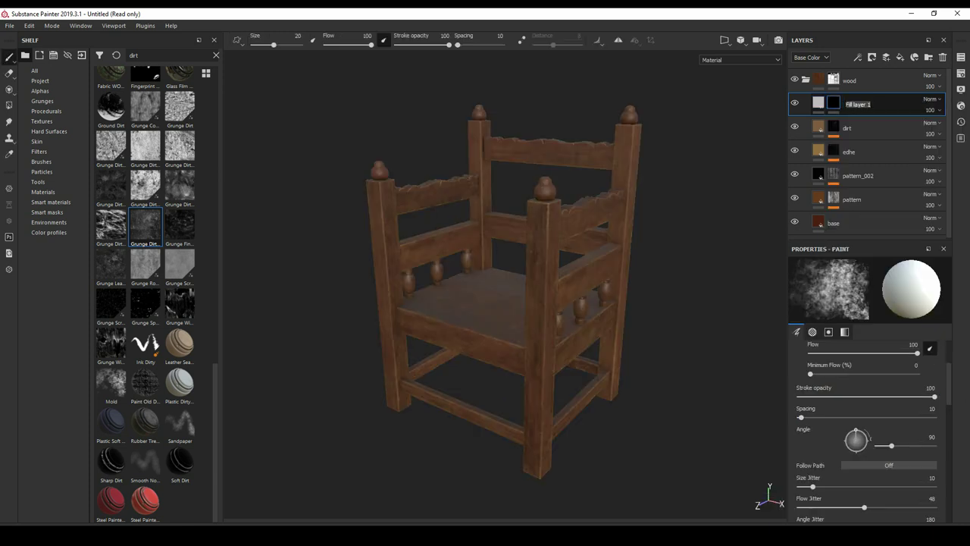
{"action": "type", "text": "dust"}
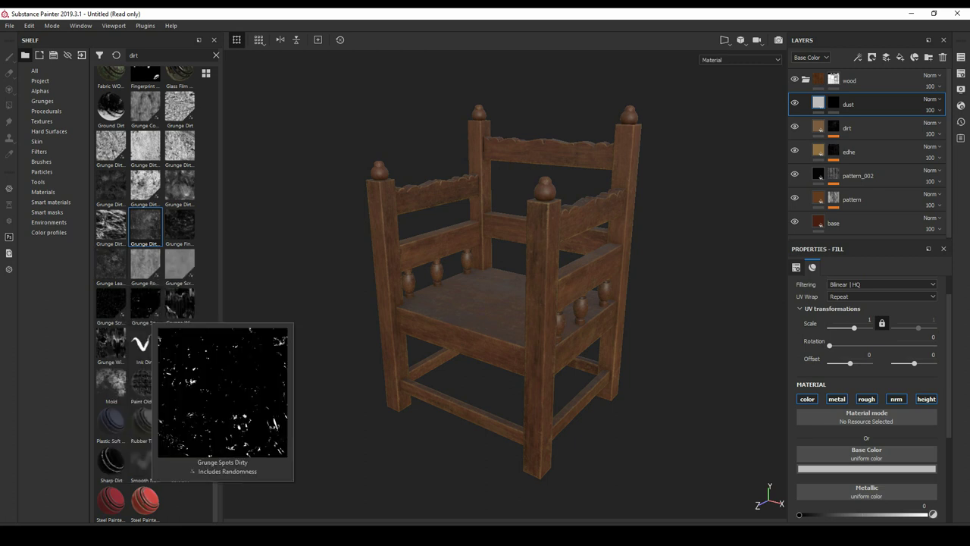
{"action": "scroll", "coordinate": [146, 303], "scroll_direction": "up", "scroll_amount": 10}
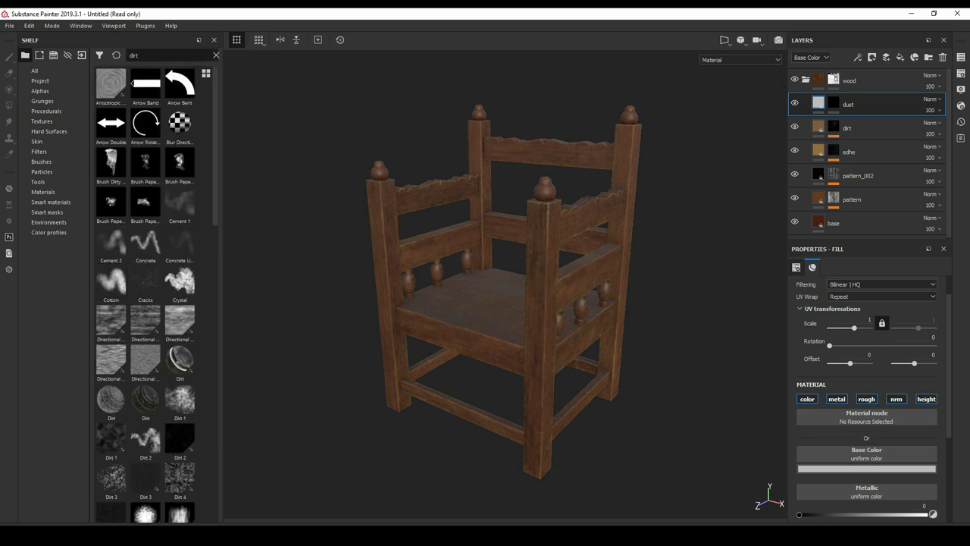
{"action": "type", "text": "occ"}
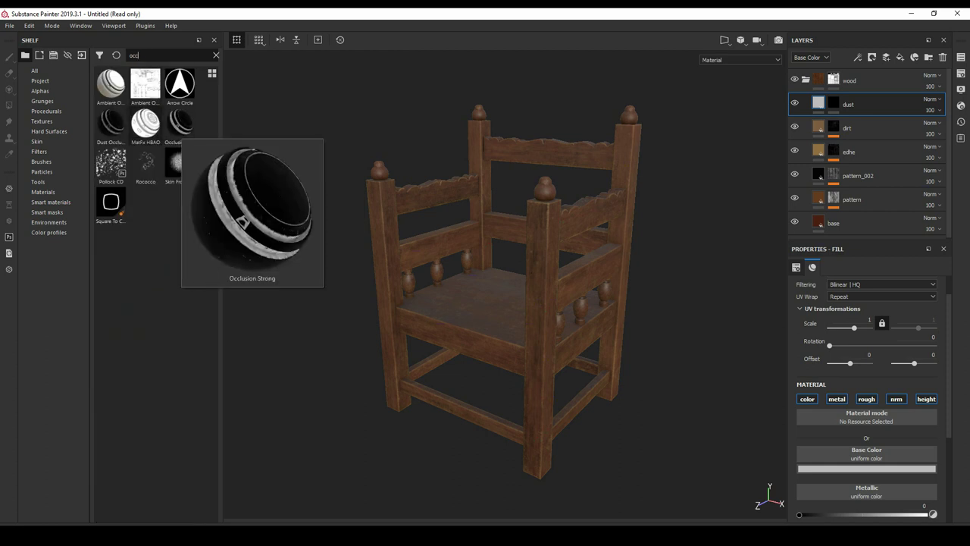
{"action": "left_click", "coordinate": [111, 123]}
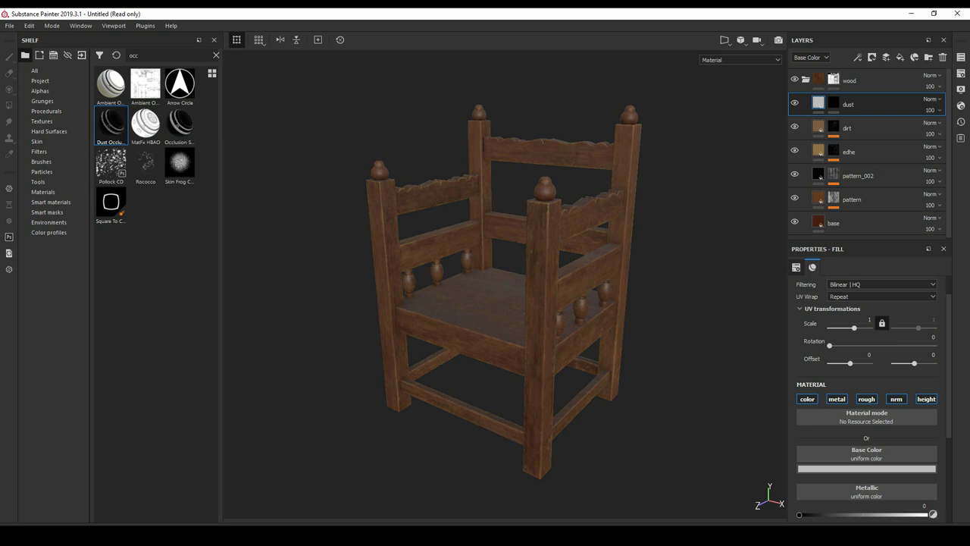
- Apply Dust Occlusion to the dust layer and tint its base colour a muted reddish-brown
{"action": "left_click_drag", "start_coordinate": [111, 123], "coordinate": [849, 104]}
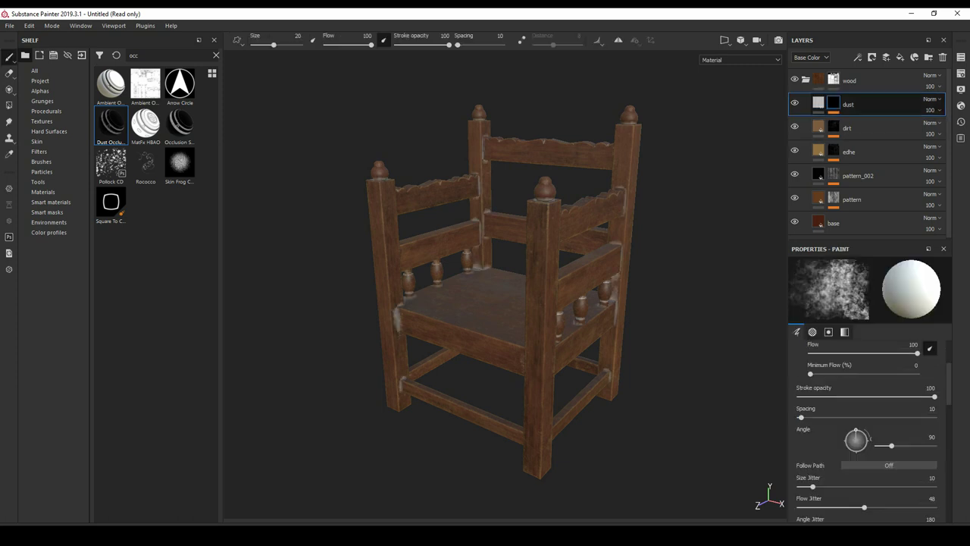
{"action": "left_click", "coordinate": [818, 104]}
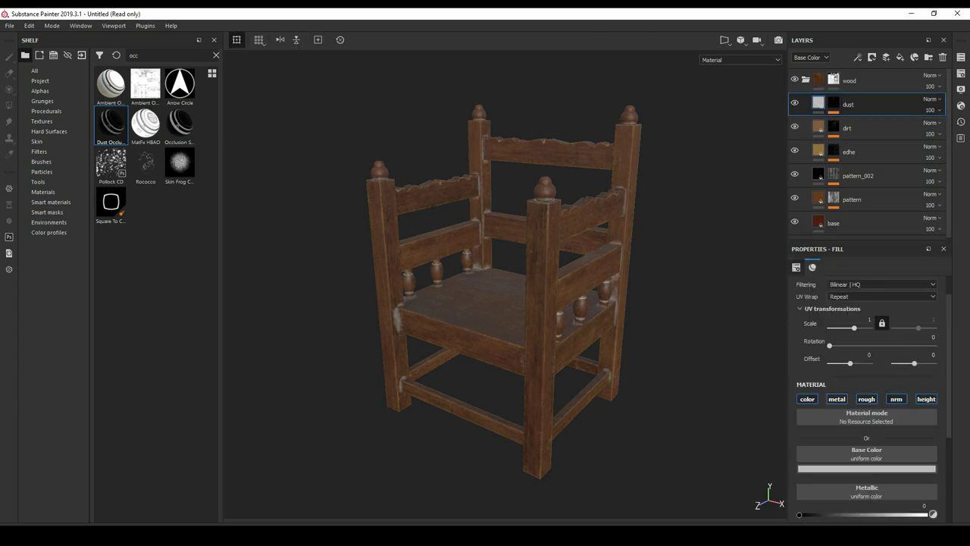
{"action": "left_click", "coordinate": [834, 417]}
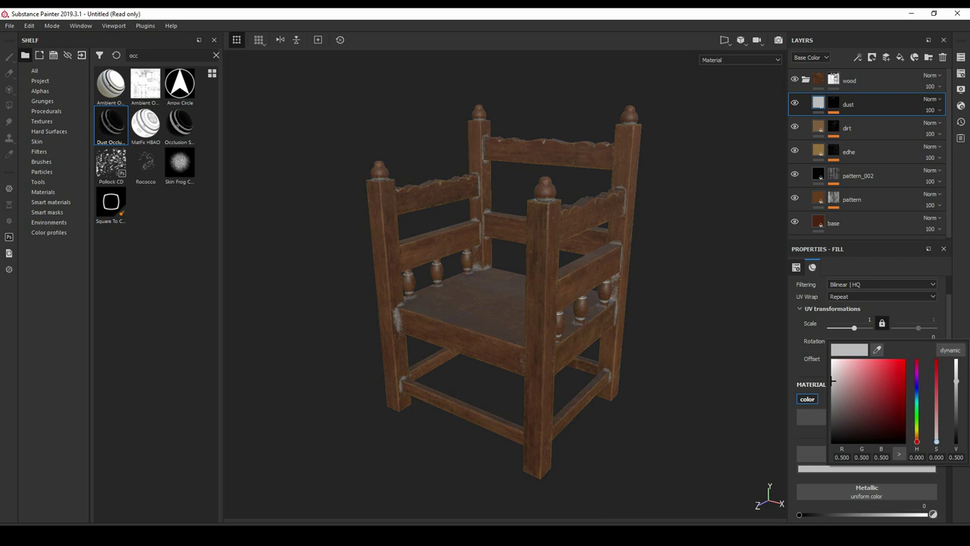
{"action": "left_click_drag", "start_coordinate": [916, 441], "coordinate": [916, 435]}
{"action": "mouse_move", "coordinate": [832, 380]}
{"action": "left_mouse_down"}
{"action": "mouse_move", "coordinate": [874, 380]}
{"action": "mouse_move", "coordinate": [868, 366]}
{"action": "left_mouse_up"}
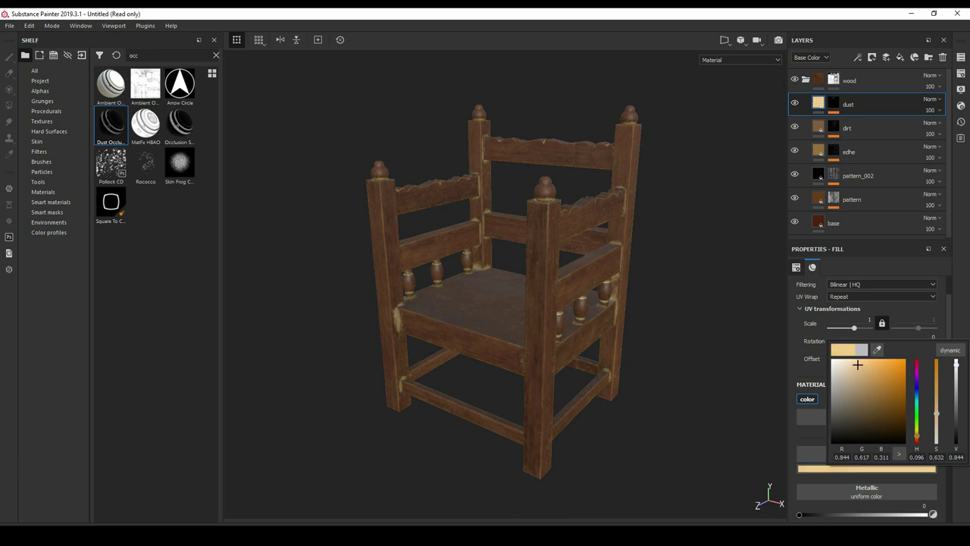
{"action": "left_click_drag", "start_coordinate": [916, 438], "coordinate": [917, 441]}
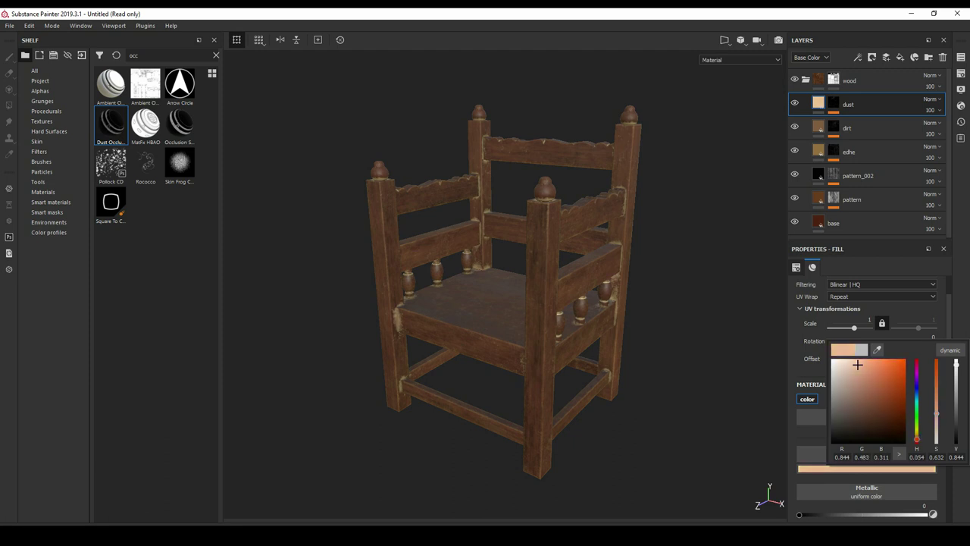
{"action": "mouse_move", "coordinate": [859, 364]}
{"action": "left_mouse_down"}
{"action": "mouse_move", "coordinate": [868, 365]}
{"action": "mouse_move", "coordinate": [873, 392]}
{"action": "left_mouse_up"}
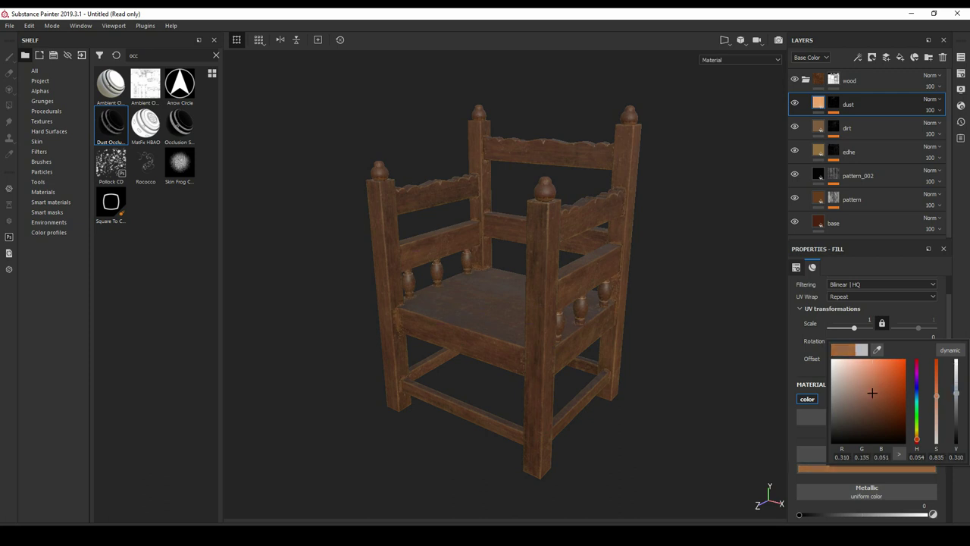
{"action": "left_click_drag", "start_coordinate": [873, 388], "coordinate": [873, 387]}
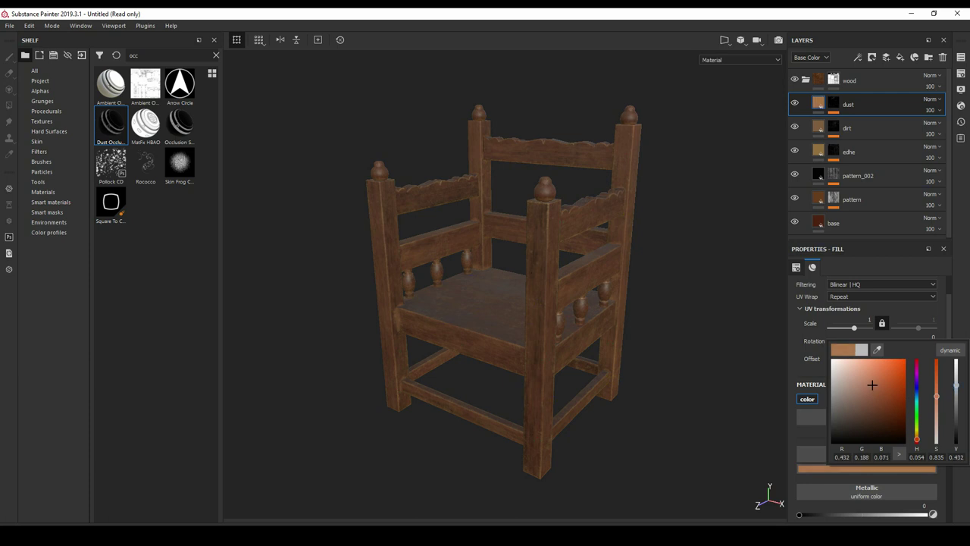
- Add a Dirt generator to the dust layer's mask and raise Dirt Level to about 0.39
{"action": "left_click", "coordinate": [834, 104]}
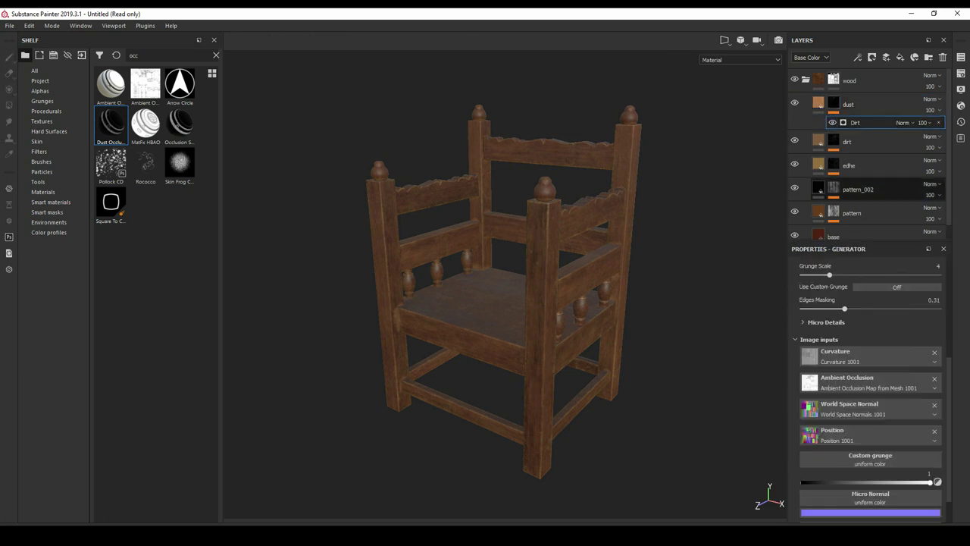
{"action": "scroll", "coordinate": [870, 341], "scroll_direction": "up", "scroll_amount": 3}
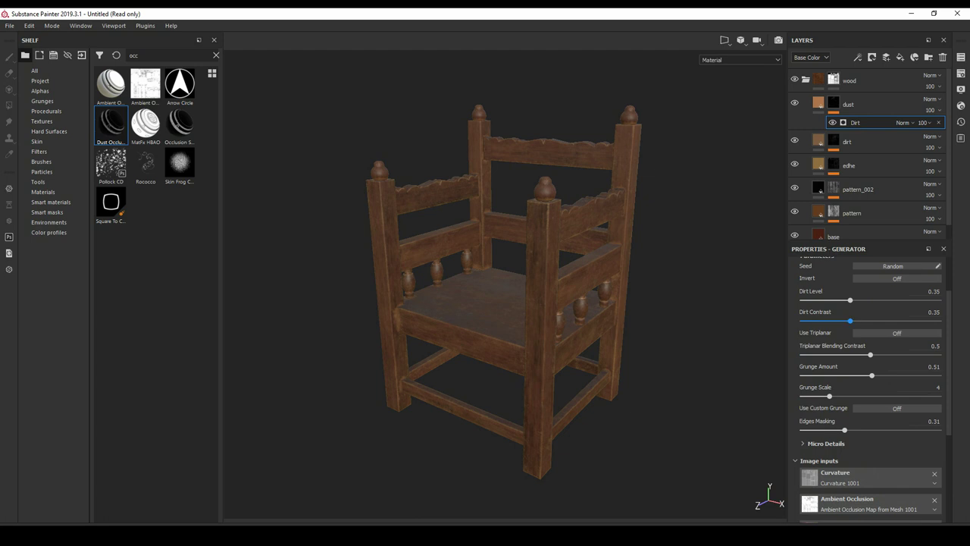
{"action": "left_click_drag", "start_coordinate": [849, 300], "coordinate": [855, 300]}
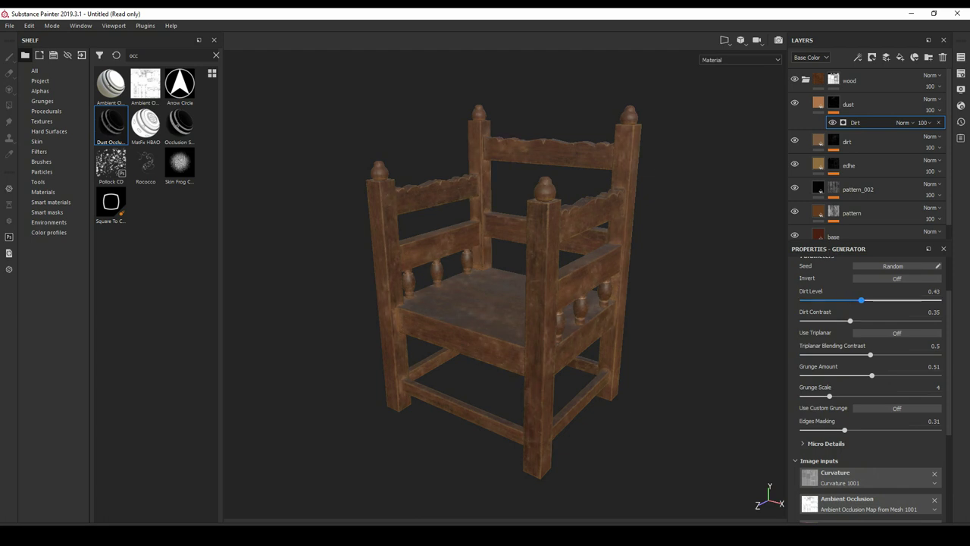
- Lower the Dirt generator's opacity to 32
{"action": "left_click", "coordinate": [925, 122]}
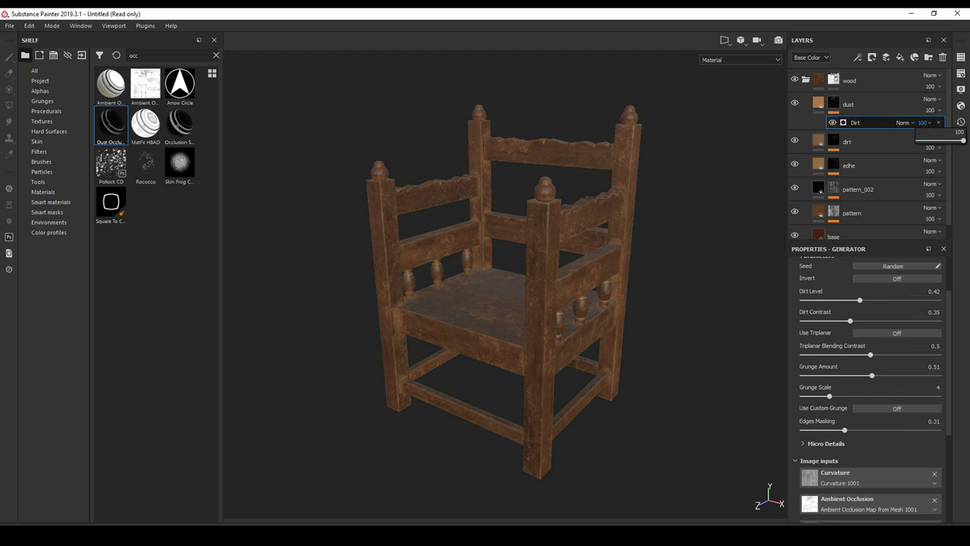
{"action": "left_click", "coordinate": [904, 122]}
{"action": "key", "text": "Escape"}
{"action": "left_click", "coordinate": [925, 122]}
{"action": "left_click_drag", "start_coordinate": [963, 141], "coordinate": [932, 141]}
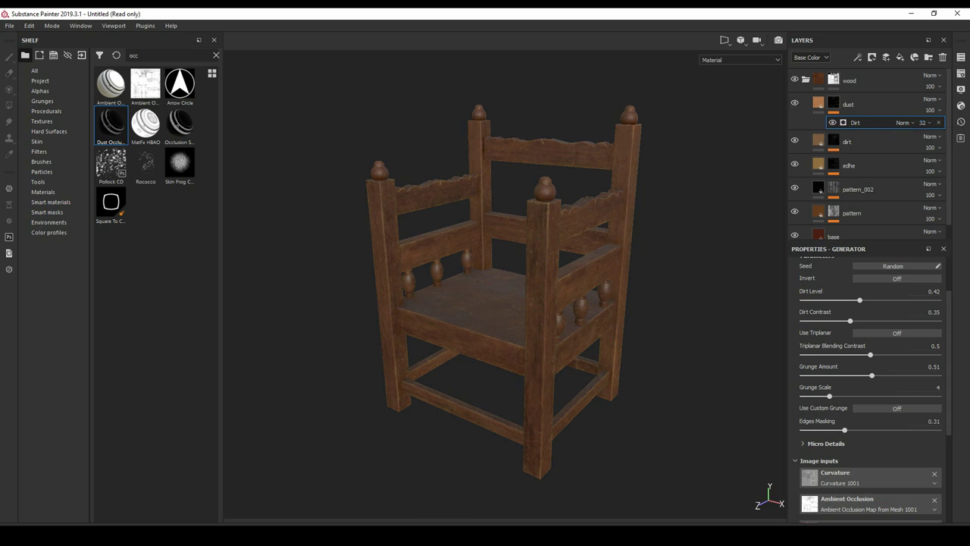
- Show the dust layer again, settle Dirt Level near 0.38, and check the chair's side
{"action": "left_click", "coordinate": [794, 103]}
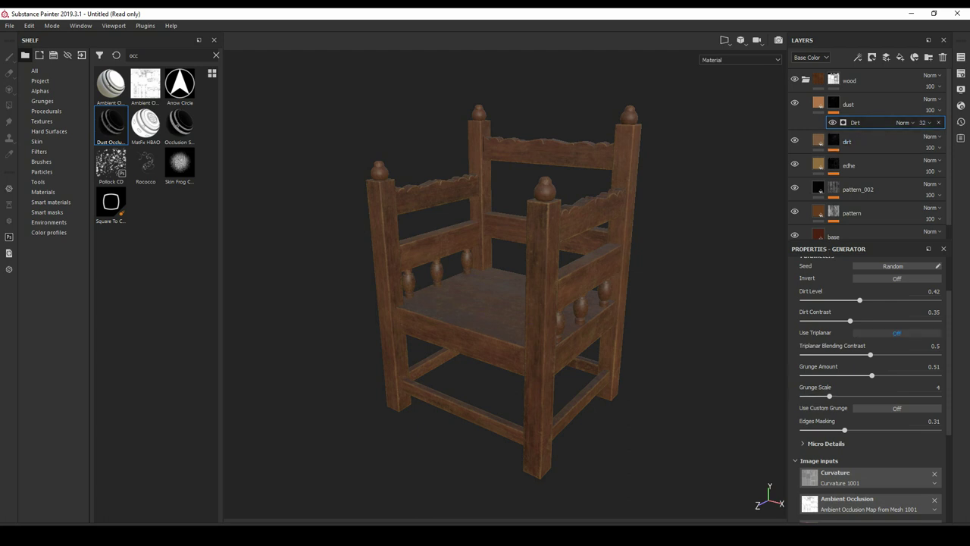
{"action": "left_click_drag", "start_coordinate": [860, 300], "coordinate": [851, 300]}
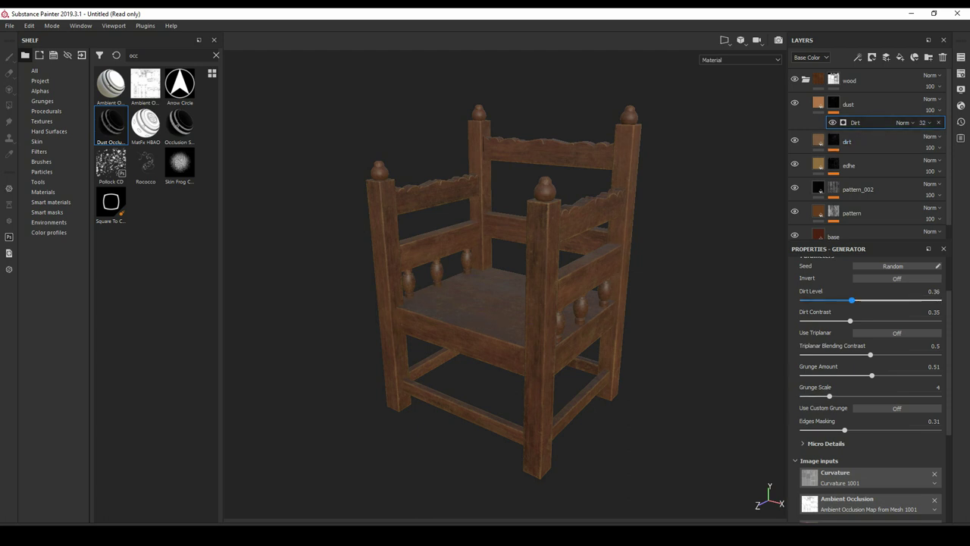
{"action": "mouse_move", "coordinate": [500, 288]}
{"action": "left_mouse_down", "text": "alt"}
{"action": "mouse_move", "coordinate": [228, 288]}
{"action": "mouse_move", "coordinate": [288, 288]}
{"action": "mouse_move", "coordinate": [227, 288]}
{"action": "mouse_move", "coordinate": [243, 288]}
{"action": "left_mouse_up", "text": "alt"}
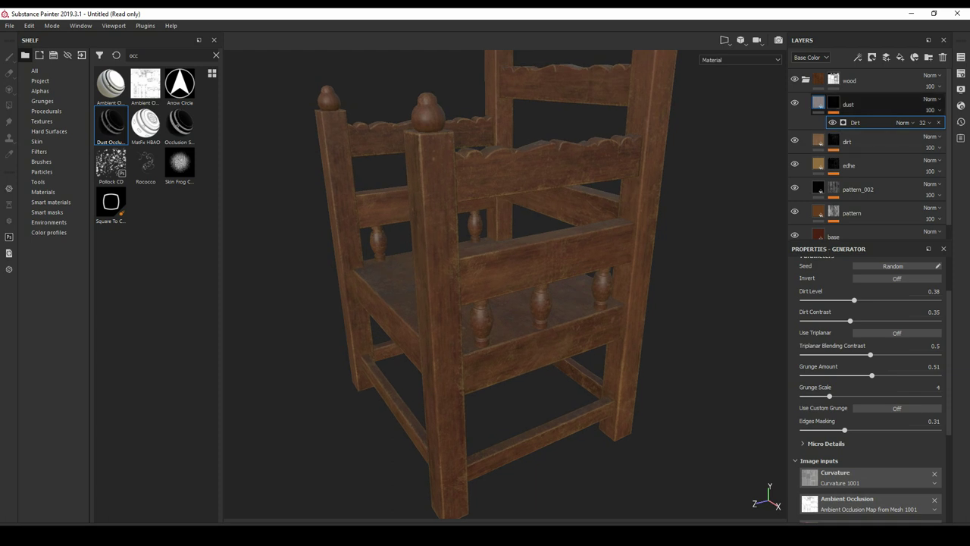
{"action": "left_click", "coordinate": [819, 212]}
{"action": "left_click", "coordinate": [818, 164]}
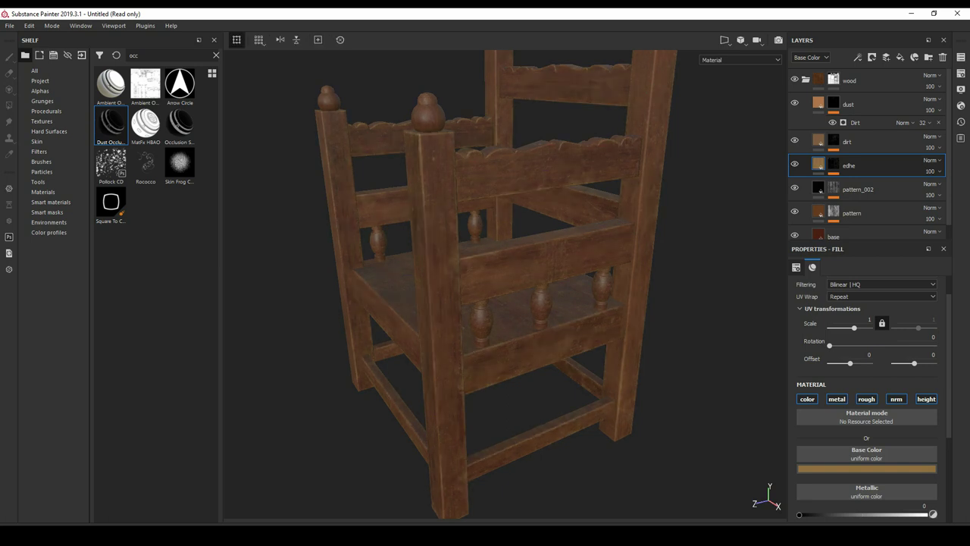
- Compare the chair with the pattern layer hidden and shown, then inspect its Base Color
{"action": "left_click", "coordinate": [795, 212]}
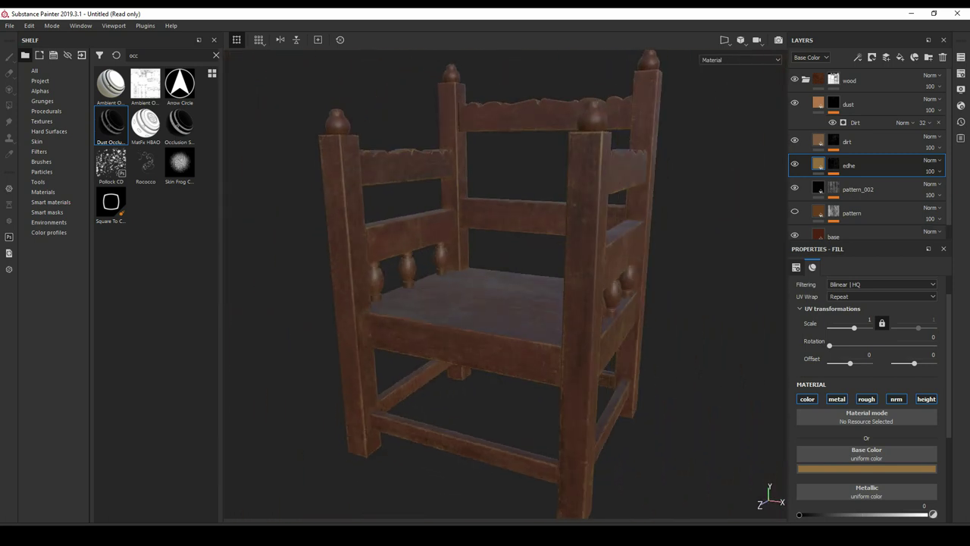
{"action": "left_click", "coordinate": [794, 212]}
{"action": "left_click", "coordinate": [852, 213]}
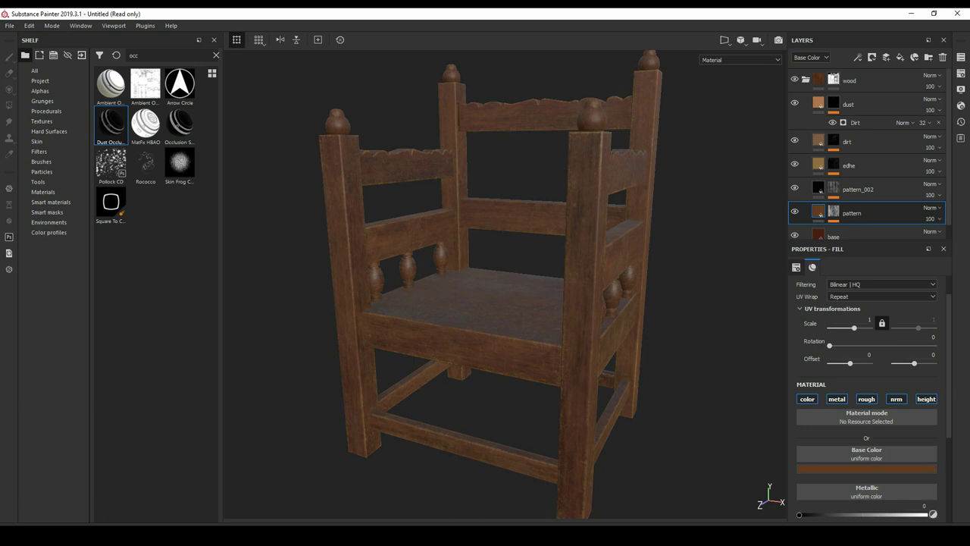
{"action": "left_click", "coordinate": [867, 469]}
{"action": "left_click", "coordinate": [949, 354]}
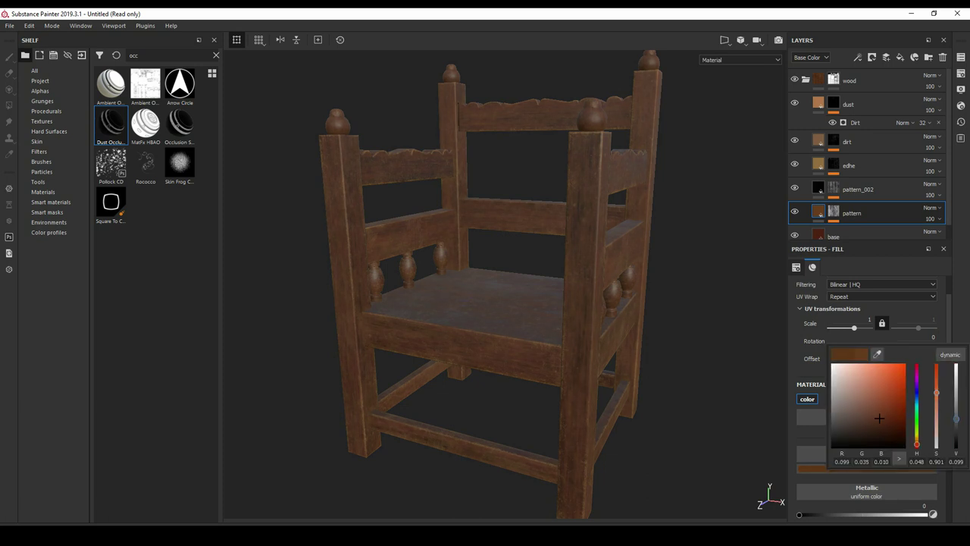
{"action": "left_click_drag", "start_coordinate": [493, 288], "coordinate": [341, 295], "text": "alt"}
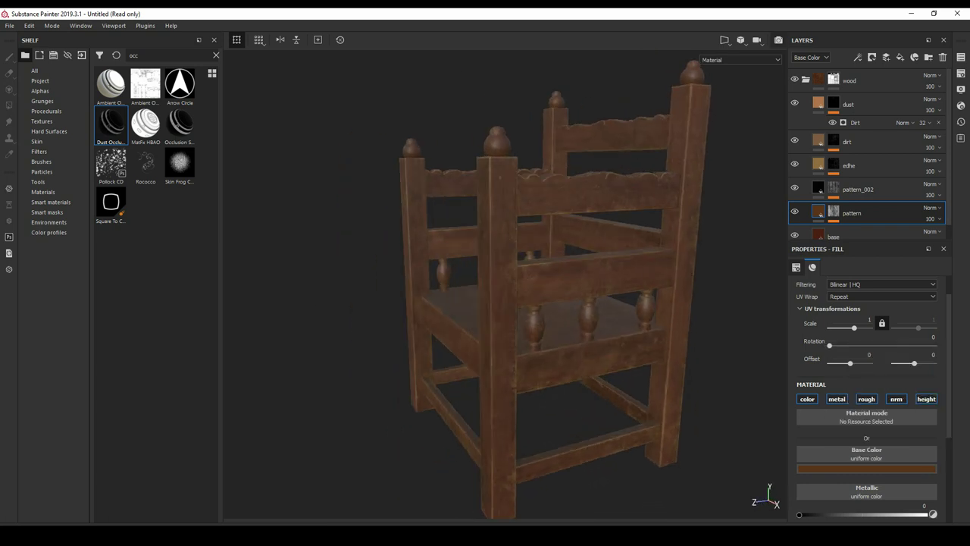
- Leave the Iray render and browse through the Display Settings panel
{"action": "left_click", "coordinate": [779, 39]}
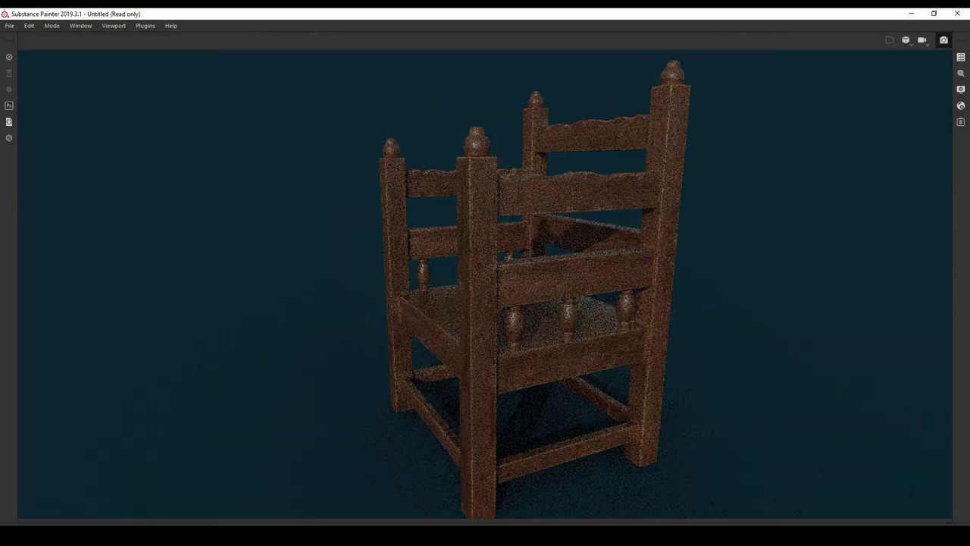
{"action": "left_click", "coordinate": [944, 40]}
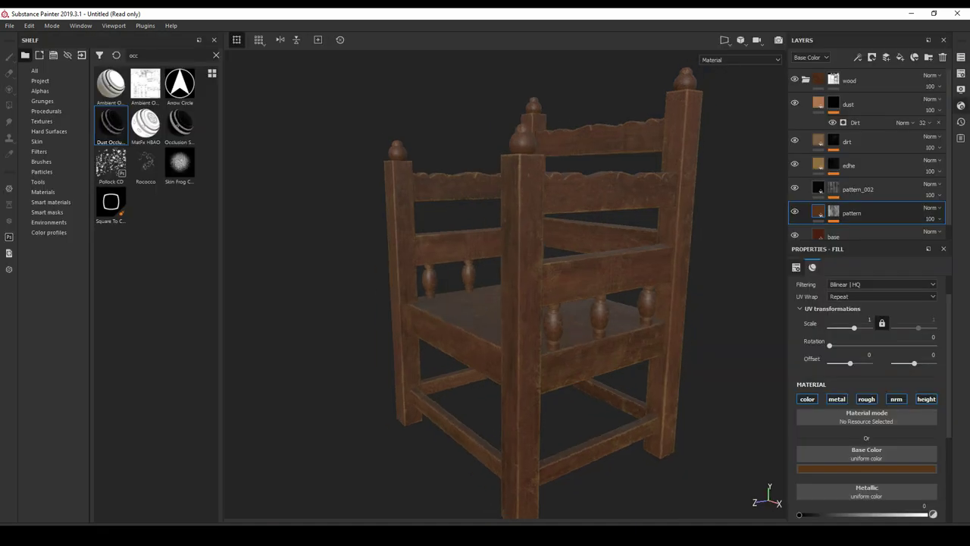
{"action": "left_click", "coordinate": [960, 89]}
{"action": "left_click", "coordinate": [960, 106]}
{"action": "left_click", "coordinate": [961, 90]}
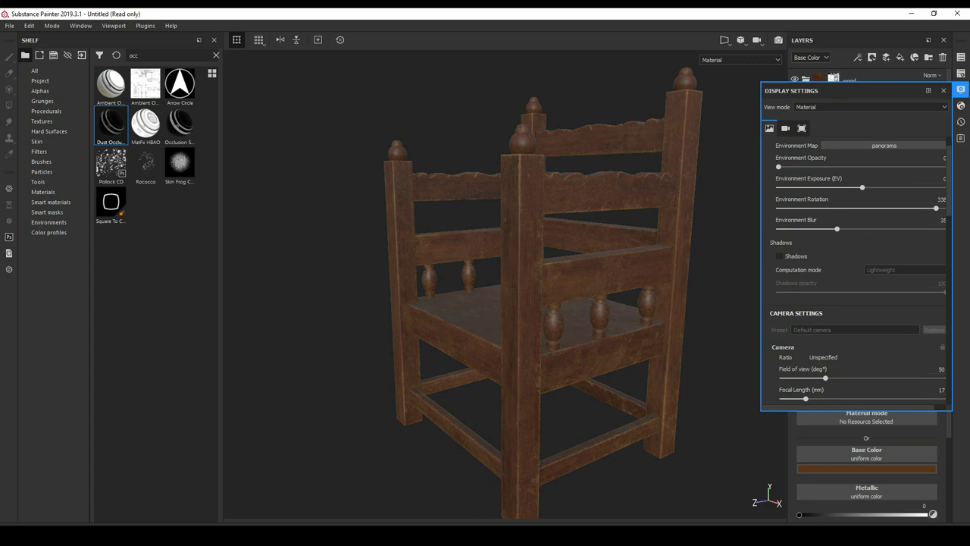
{"action": "scroll", "coordinate": [856, 266], "scroll_direction": "down", "scroll_amount": 2}
{"action": "scroll", "coordinate": [857, 265], "scroll_direction": "down", "scroll_amount": 3}
{"action": "scroll", "coordinate": [857, 265], "scroll_direction": "down", "scroll_amount": 3}
{"action": "scroll", "coordinate": [856, 266], "scroll_direction": "down", "scroll_amount": 3}
{"action": "scroll", "coordinate": [856, 265], "scroll_direction": "down", "scroll_amount": 3}
{"action": "scroll", "coordinate": [857, 266], "scroll_direction": "up", "scroll_amount": 4}
- Look through the Texture Set, Display and Shader Settings panels
{"action": "left_click", "coordinate": [960, 74]}
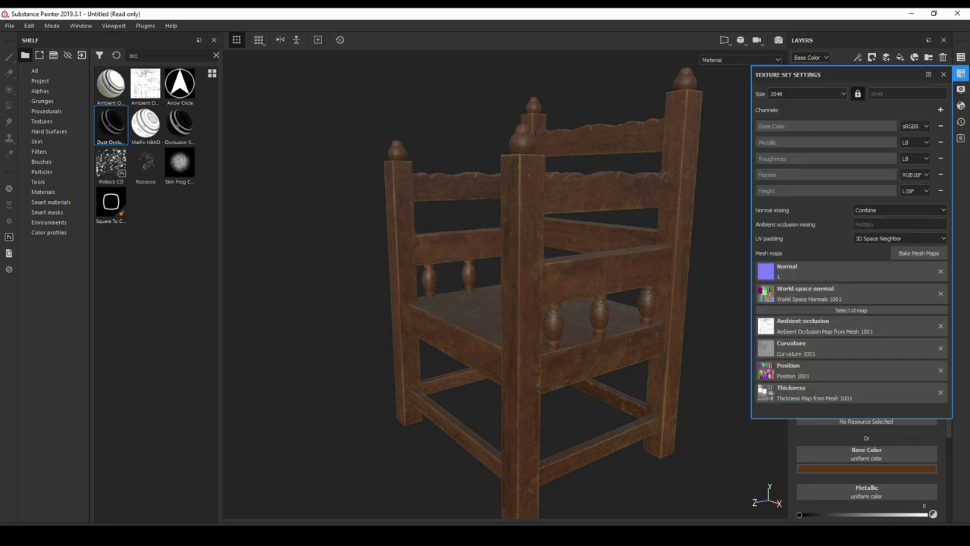
{"action": "left_click", "coordinate": [960, 89]}
{"action": "scroll", "coordinate": [857, 265], "scroll_direction": "up", "scroll_amount": 2}
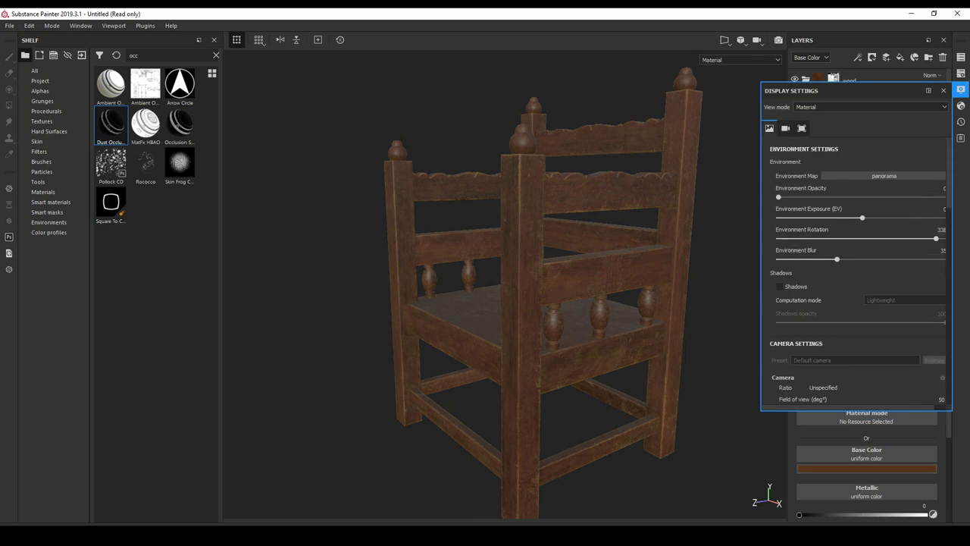
{"action": "scroll", "coordinate": [844, 236], "scroll_direction": "down", "scroll_amount": 3}
{"action": "scroll", "coordinate": [844, 235], "scroll_direction": "down", "scroll_amount": 1}
{"action": "scroll", "coordinate": [844, 205], "scroll_direction": "down", "scroll_amount": 2}
{"action": "scroll", "coordinate": [856, 266], "scroll_direction": "up", "scroll_amount": 5}
{"action": "left_click", "coordinate": [960, 106]}
{"action": "scroll", "coordinate": [857, 303], "scroll_direction": "down", "scroll_amount": 4}
{"action": "scroll", "coordinate": [857, 303], "scroll_direction": "down", "scroll_amount": 1}
{"action": "scroll", "coordinate": [857, 303], "scroll_direction": "up", "scroll_amount": 5}
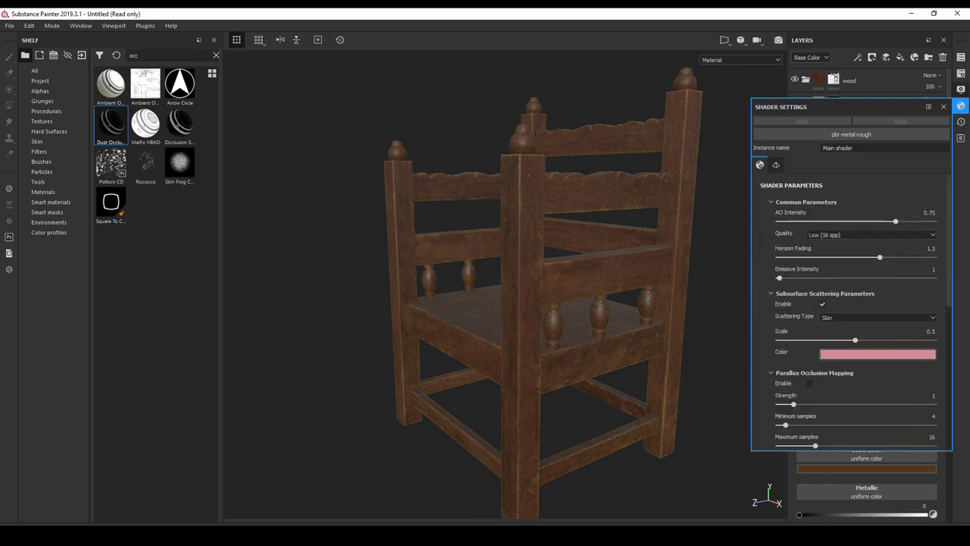
- Review Texture Set Settings: 2048 size, five channels, baked normal, AO, curvature, position, thickness maps
{"action": "left_click", "coordinate": [960, 73]}
{"action": "left_click", "coordinate": [961, 90]}
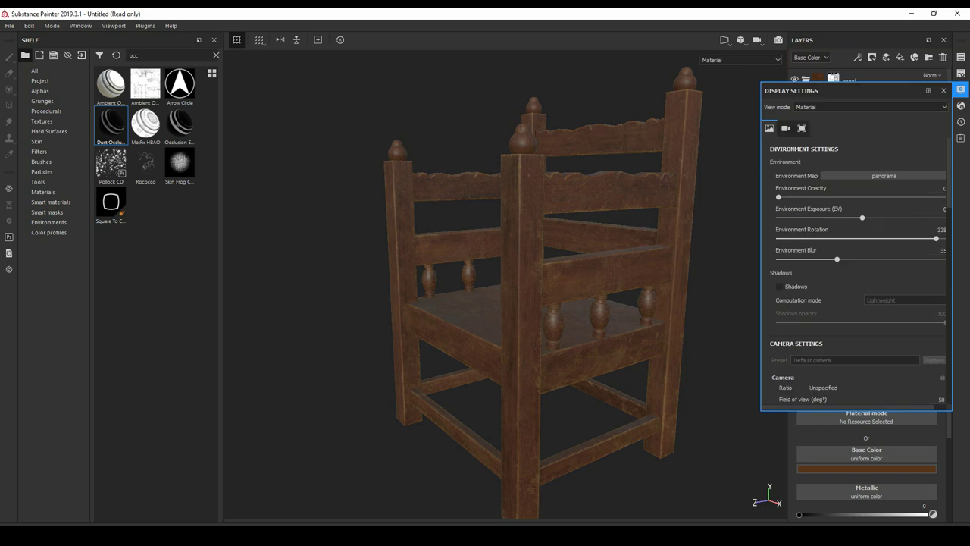
{"action": "scroll", "coordinate": [856, 261], "scroll_direction": "down", "scroll_amount": 2}
{"action": "scroll", "coordinate": [856, 262], "scroll_direction": "down", "scroll_amount": 2}
{"action": "scroll", "coordinate": [856, 261], "scroll_direction": "down", "scroll_amount": 2}
{"action": "scroll", "coordinate": [856, 262], "scroll_direction": "down", "scroll_amount": 2}
{"action": "scroll", "coordinate": [856, 262], "scroll_direction": "down", "scroll_amount": 2}
{"action": "scroll", "coordinate": [857, 262], "scroll_direction": "down", "scroll_amount": 2}
{"action": "scroll", "coordinate": [857, 261], "scroll_direction": "down", "scroll_amount": 1}
{"action": "scroll", "coordinate": [856, 262], "scroll_direction": "up", "scroll_amount": 1}
{"action": "scroll", "coordinate": [856, 269], "scroll_direction": "up", "scroll_amount": 2}
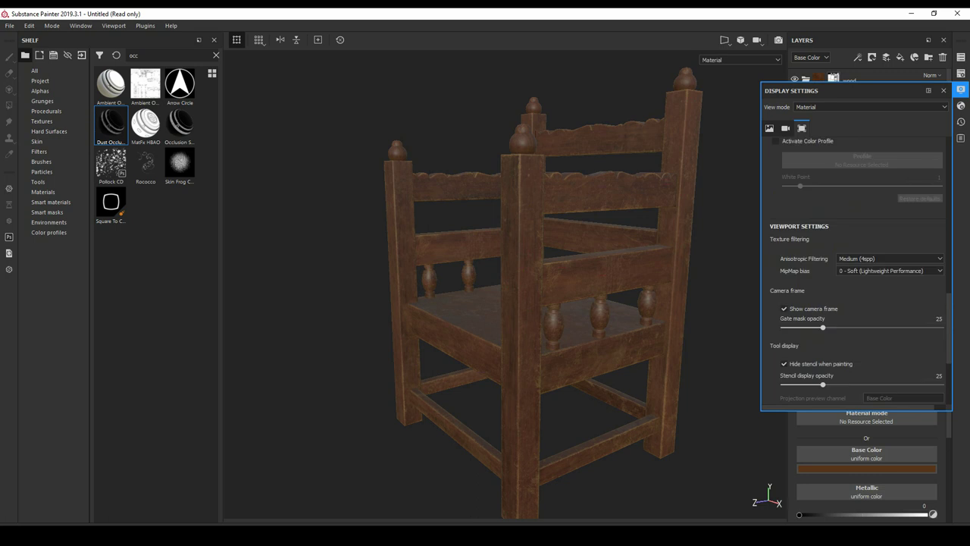
{"action": "left_click_drag", "start_coordinate": [485, 303], "coordinate": [576, 303], "text": "alt"}
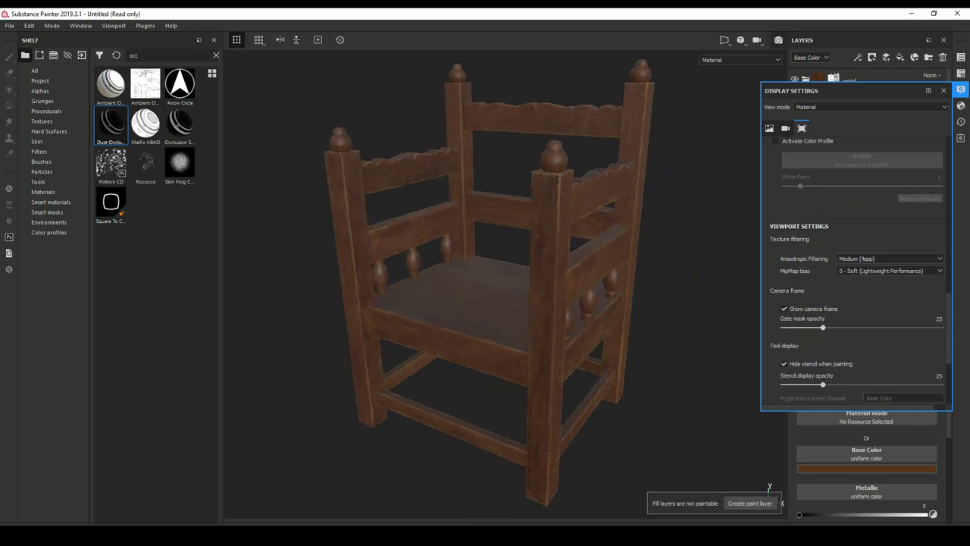
{"action": "left_click", "coordinate": [960, 74]}
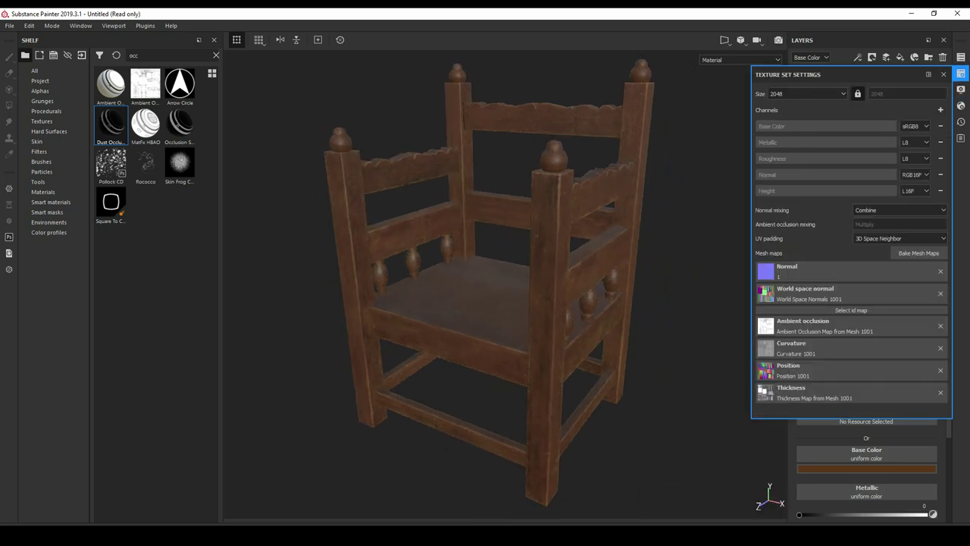
{"action": "key", "text": "F10"}
- Set the Iray background Clear color to a dark neutral grey, then restore the normal layout
{"action": "scroll", "coordinate": [856, 272], "scroll_direction": "down", "scroll_amount": 4}
{"action": "scroll", "coordinate": [856, 273], "scroll_direction": "up", "scroll_amount": 6}
{"action": "scroll", "coordinate": [857, 273], "scroll_direction": "down", "scroll_amount": 3}
{"action": "scroll", "coordinate": [857, 273], "scroll_direction": "down", "scroll_amount": 3}
{"action": "scroll", "coordinate": [856, 273], "scroll_direction": "up", "scroll_amount": 5}
{"action": "scroll", "coordinate": [857, 273], "scroll_direction": "up", "scroll_amount": 5}
{"action": "scroll", "coordinate": [856, 273], "scroll_direction": "up", "scroll_amount": 5}
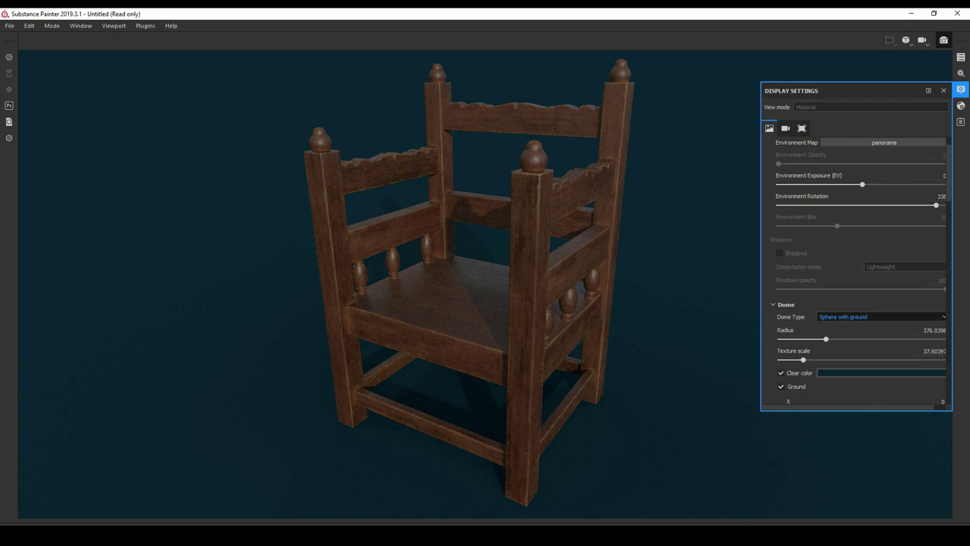
{"action": "left_click", "coordinate": [830, 373]}
{"action": "left_click", "coordinate": [877, 381]}
{"action": "left_click", "coordinate": [877, 531]}
{"action": "left_click", "coordinate": [840, 449]}
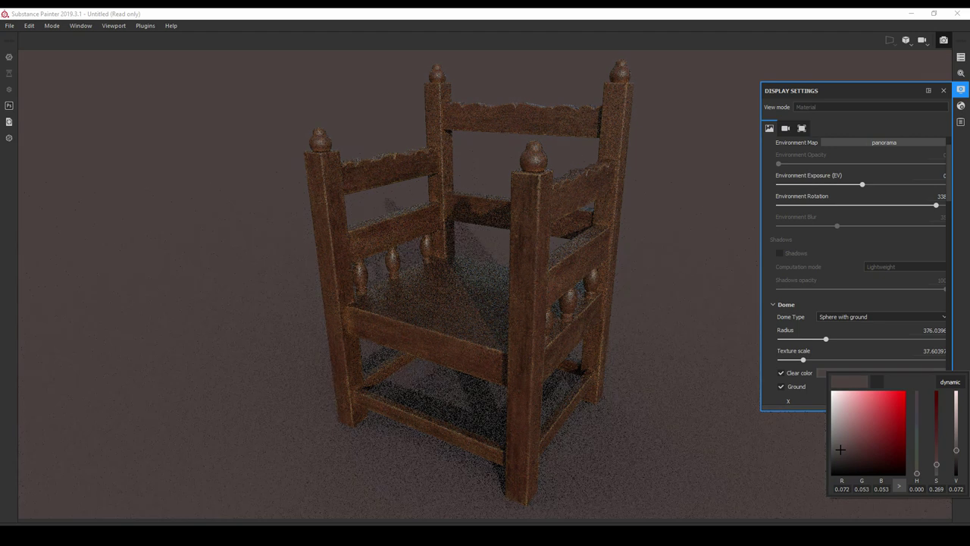
{"action": "left_click_drag", "start_coordinate": [839, 450], "coordinate": [834, 453]}
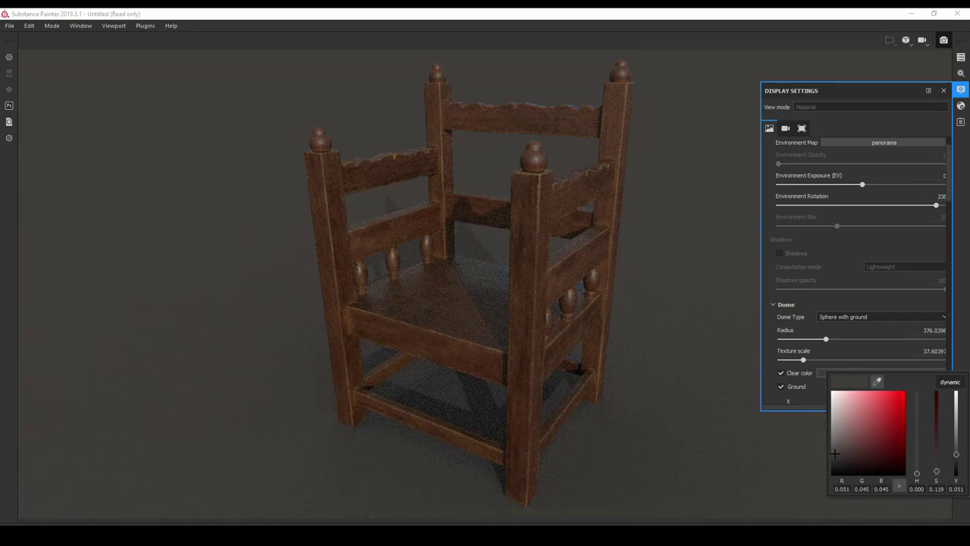
{"action": "key", "text": "Escape"}
{"action": "key", "text": "Tab"}
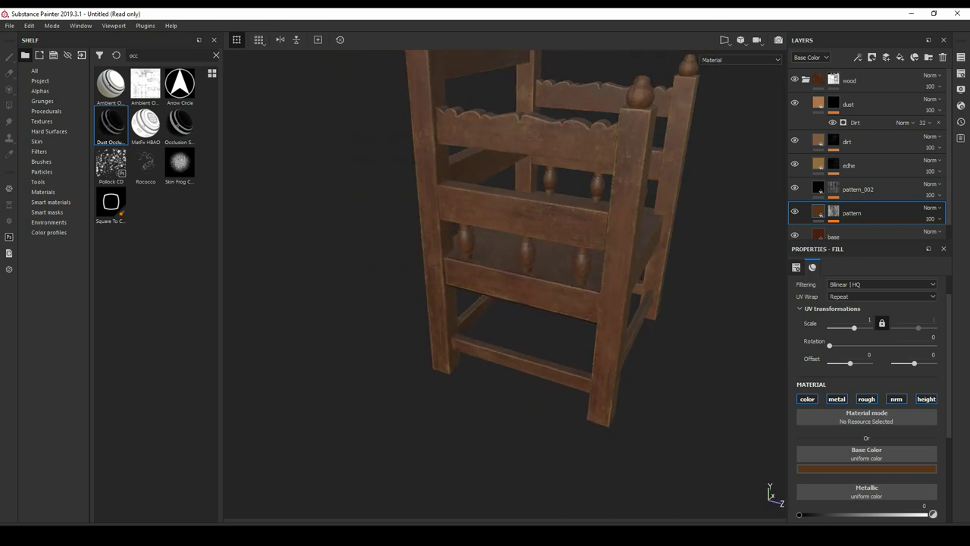
- Add a fill layer above dust with a black mask and name it scratch
{"action": "left_click", "coordinate": [834, 103]}
{"action": "key", "text": "1"}
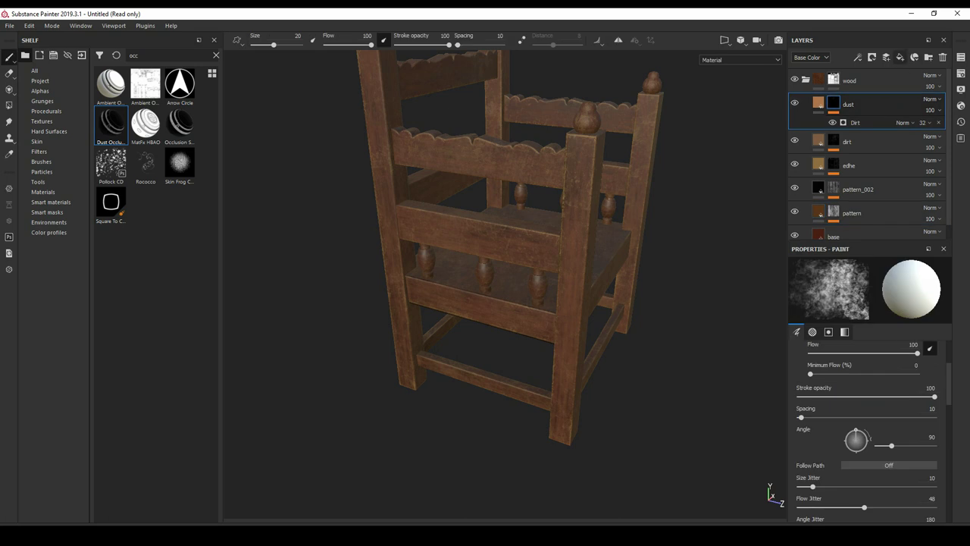
{"action": "left_click", "coordinate": [872, 56]}
{"action": "right_click", "coordinate": [834, 104]}
{"action": "left_click", "coordinate": [857, 110]}
{"action": "type", "text": "s"}
{"action": "type", "text": "h"}
{"action": "key", "text": "Return"}
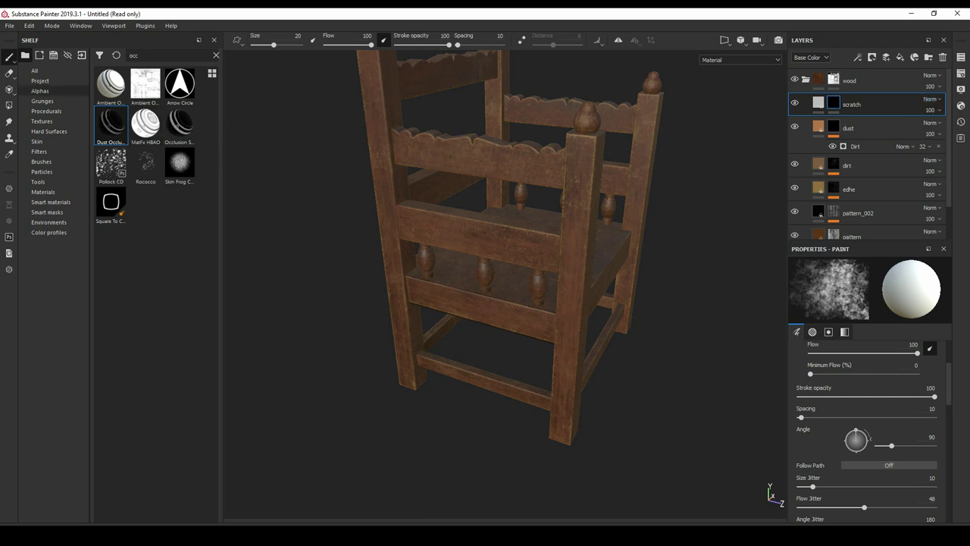
- Search all shelf resources for 'scrat' and pick the Grunge Paint Scratched texture
{"action": "left_click", "coordinate": [39, 80]}
{"action": "left_click", "coordinate": [34, 70]}
{"action": "triple_click", "coordinate": [167, 55]}
{"action": "type", "text": "s"}
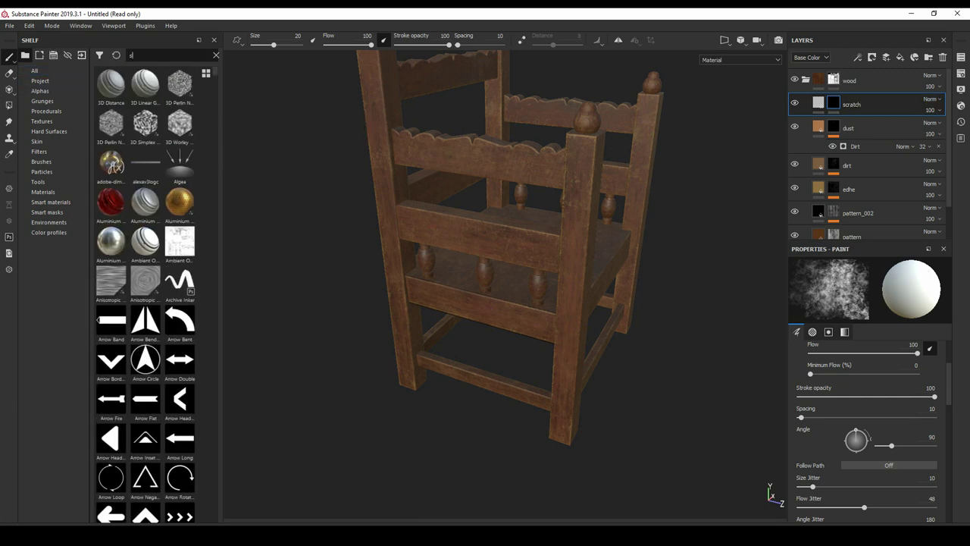
{"action": "type", "text": "crat"}
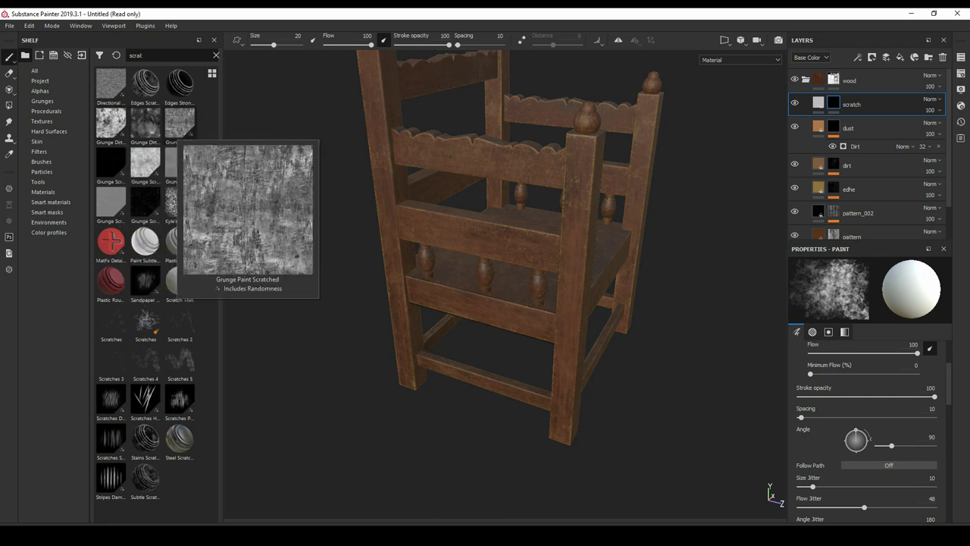
{"action": "left_click", "coordinate": [180, 125]}
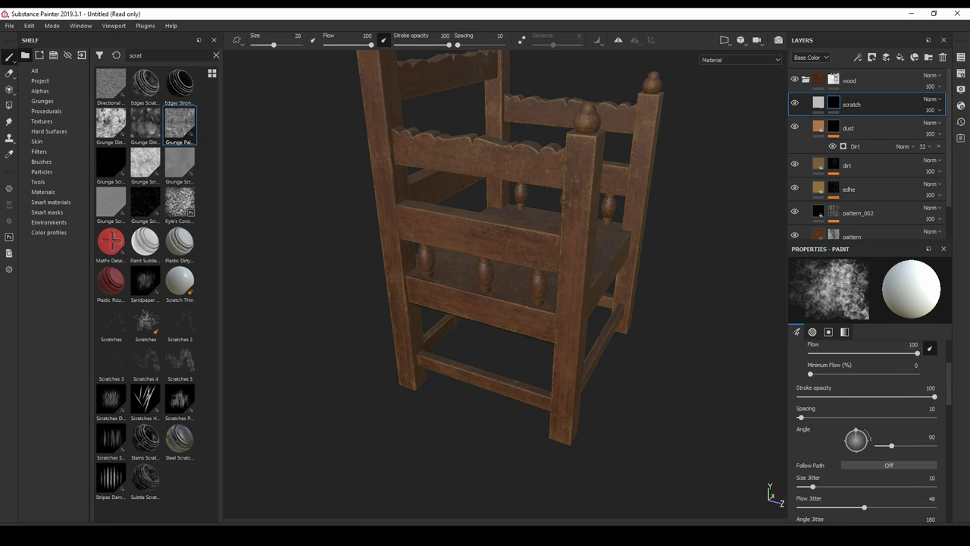
{"action": "left_click", "coordinate": [857, 57]}
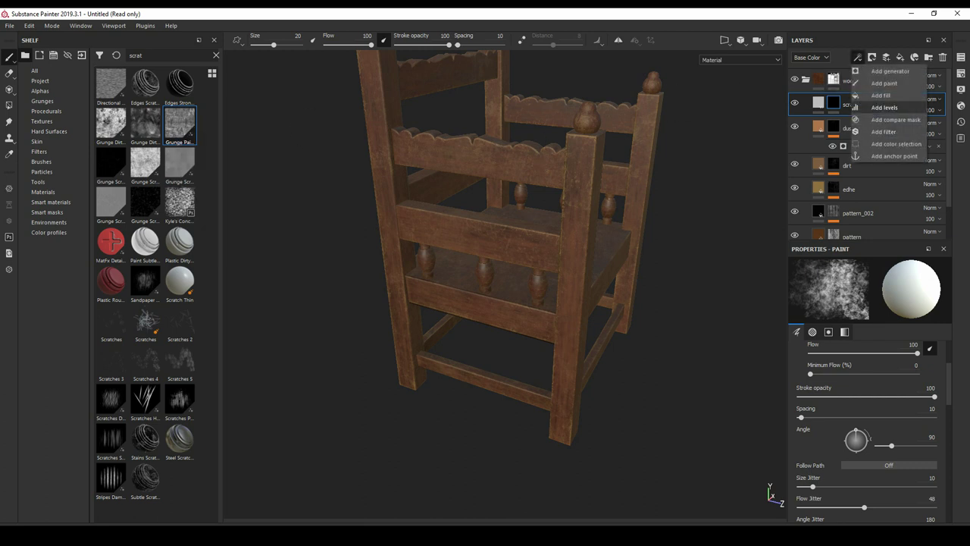
- Fill the scratch mask with Grunge Paint Scratched at balance 0.28 and contrast 0.26
{"action": "left_click", "coordinate": [887, 95]}
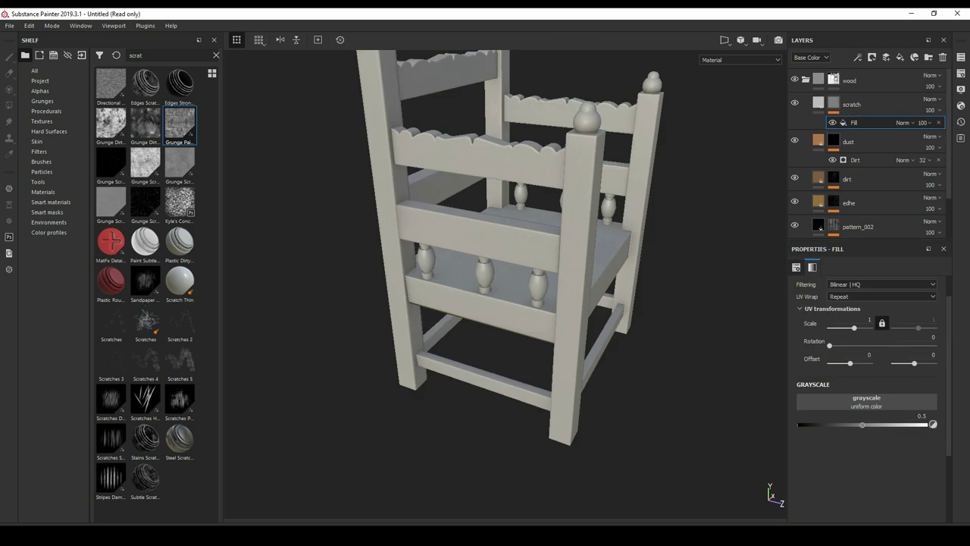
{"action": "left_click_drag", "start_coordinate": [180, 125], "coordinate": [867, 402]}
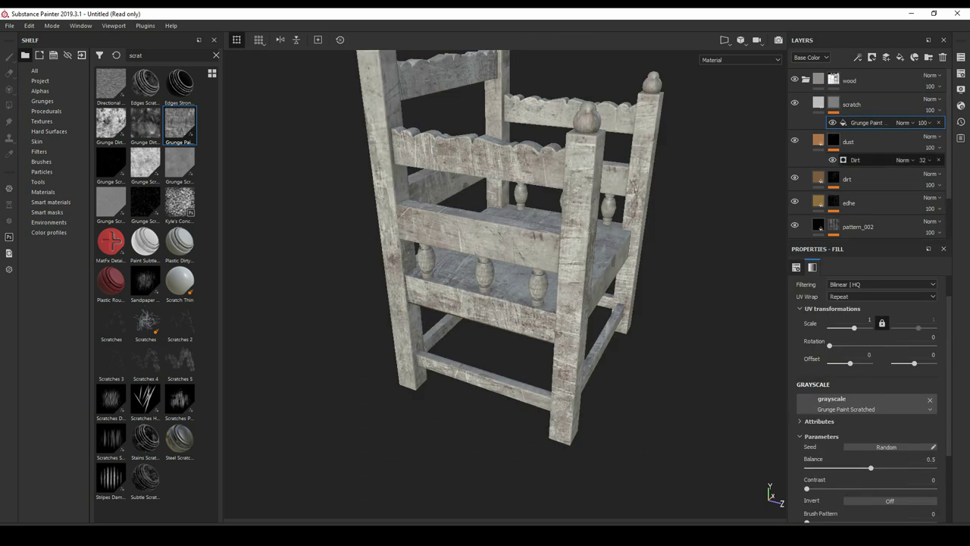
{"action": "mouse_move", "coordinate": [870, 468]}
{"action": "left_mouse_down"}
{"action": "mouse_move", "coordinate": [841, 468]}
{"action": "mouse_move", "coordinate": [842, 488]}
{"action": "mouse_move", "coordinate": [836, 467]}
{"action": "left_mouse_up"}
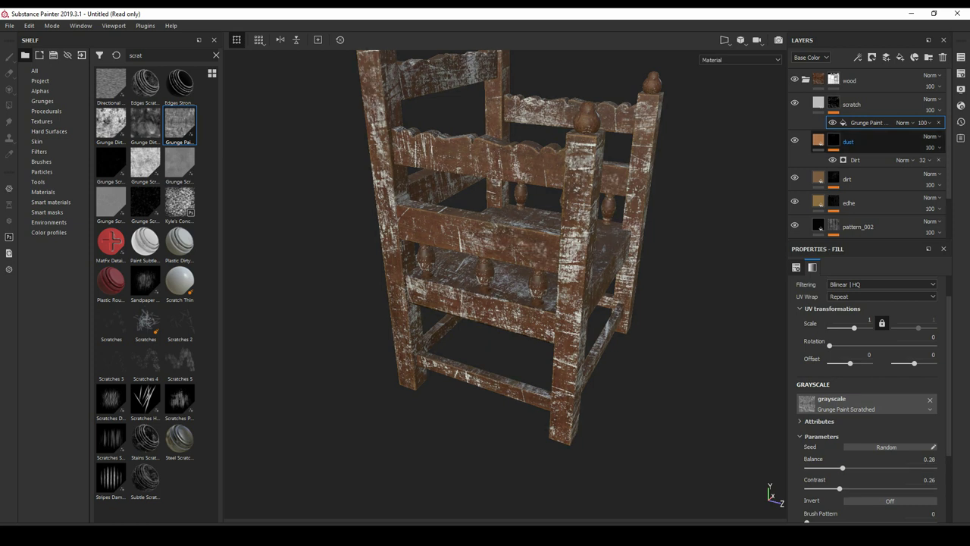
{"action": "left_click", "coordinate": [818, 104]}
{"action": "left_click", "coordinate": [867, 468]}
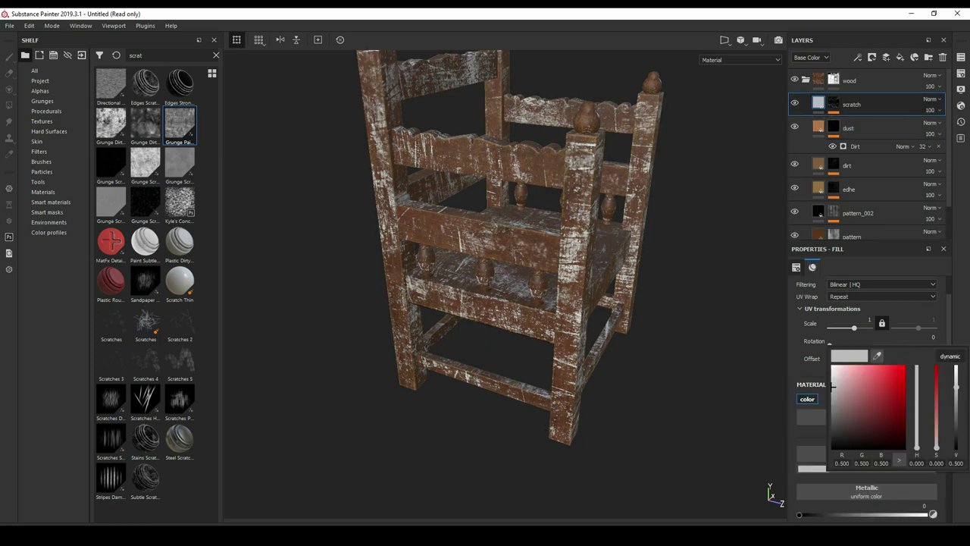
- Make the scratch colour a warm brown (RGB 0.264, 0.157, 0.063) and view the result
{"action": "left_click", "coordinate": [842, 355]}
{"action": "left_click_drag", "start_coordinate": [833, 438], "coordinate": [867, 414]}
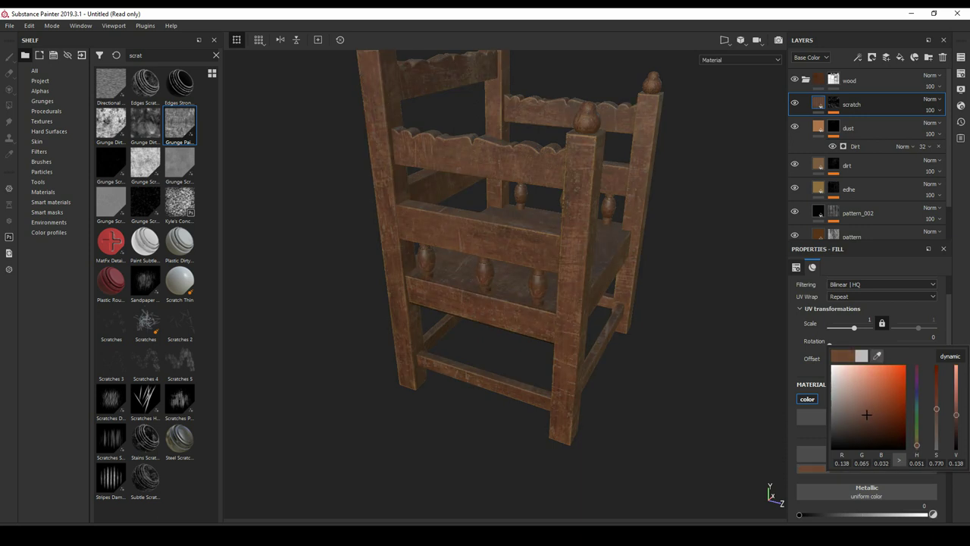
{"action": "left_click", "coordinate": [950, 356]}
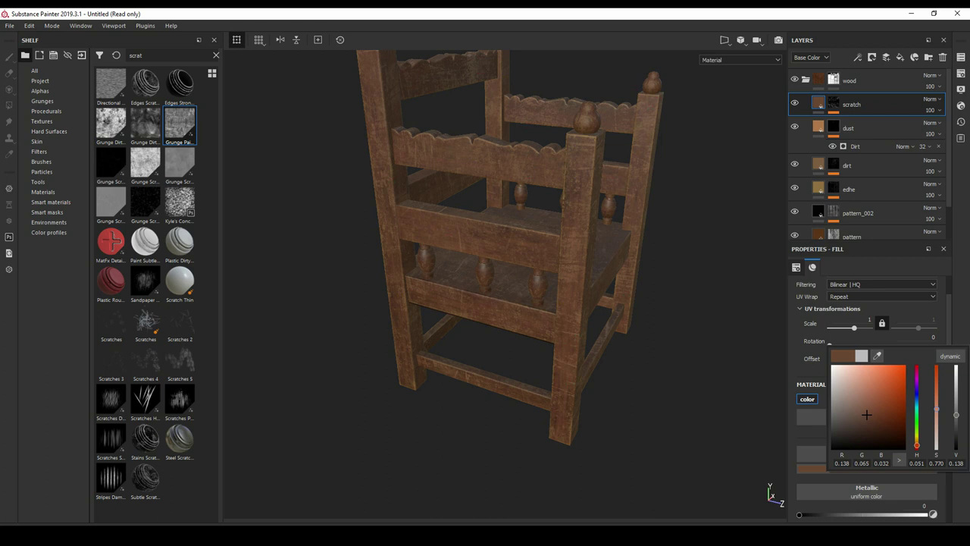
{"action": "left_click_drag", "start_coordinate": [916, 446], "coordinate": [916, 445]}
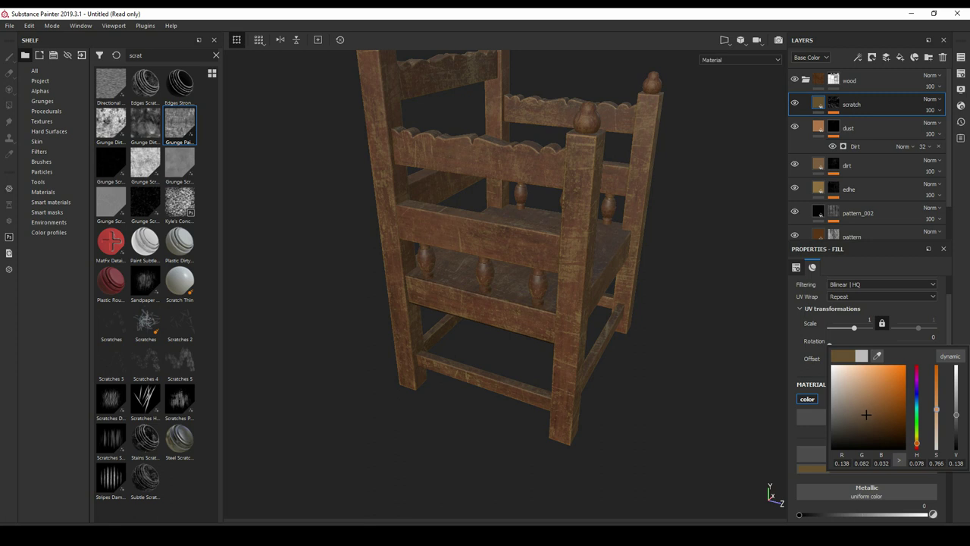
{"action": "mouse_move", "coordinate": [860, 415]}
{"action": "left_mouse_down"}
{"action": "mouse_move", "coordinate": [875, 415]}
{"action": "mouse_move", "coordinate": [866, 417]}
{"action": "left_mouse_up"}
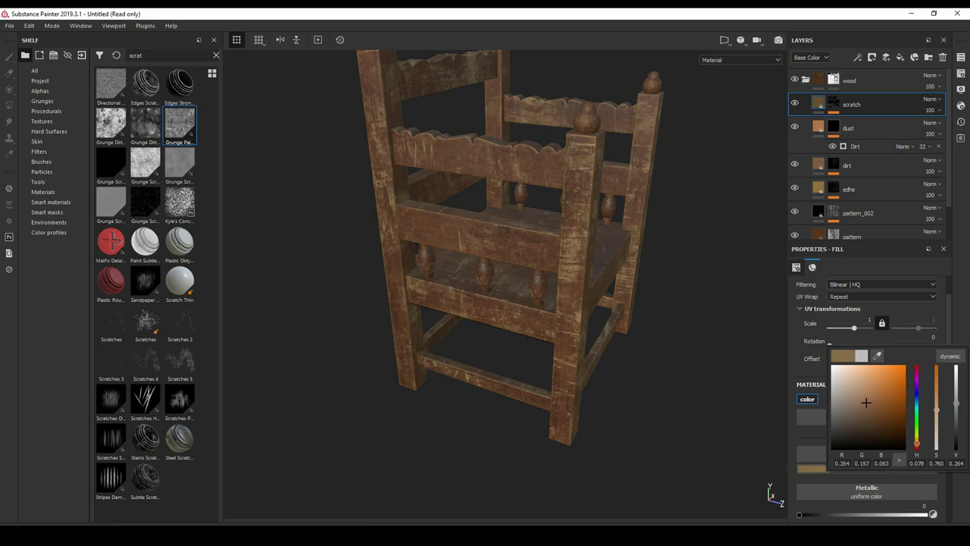
{"action": "left_click_drag", "start_coordinate": [576, 303], "coordinate": [424, 310], "text": "alt"}
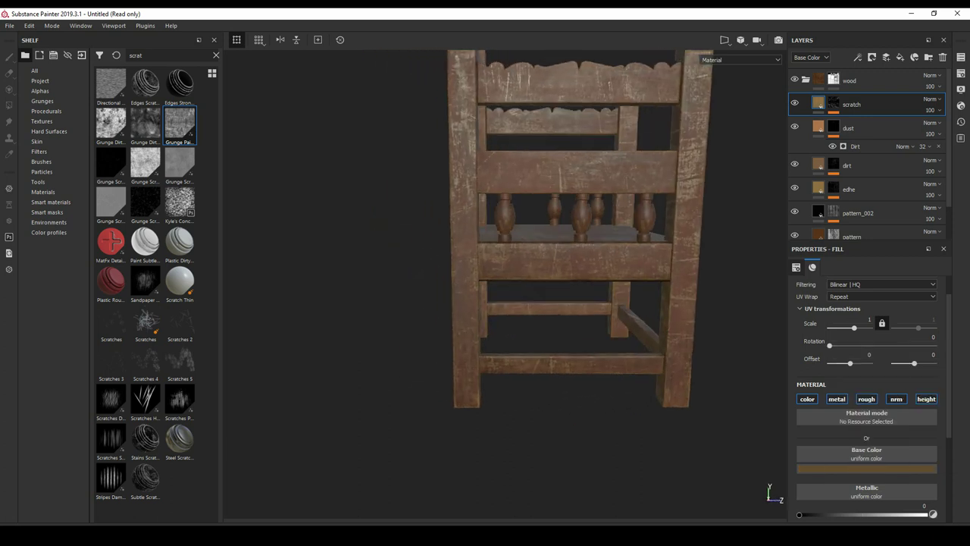
{"action": "left_click_drag", "start_coordinate": [516, 265], "coordinate": [576, 250], "text": "alt"}
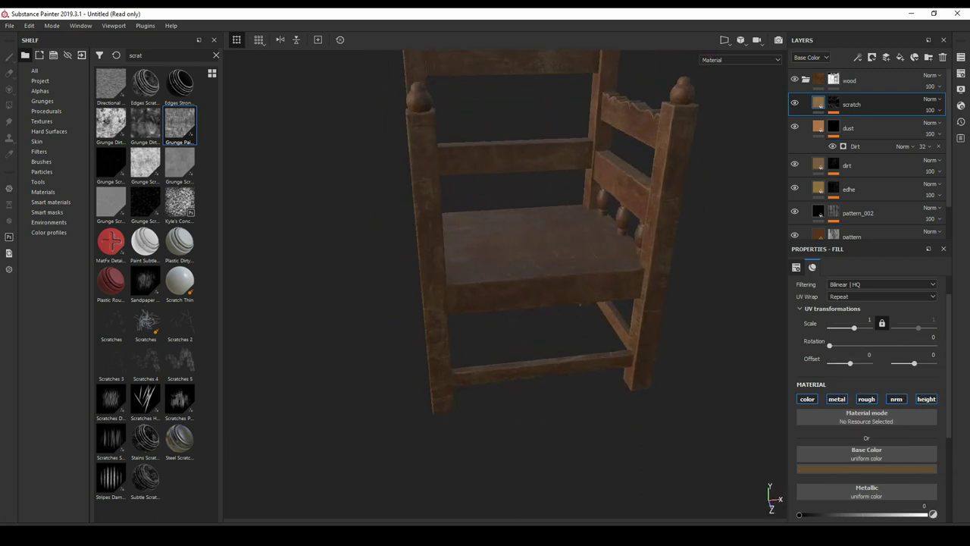
{"action": "mouse_move", "coordinate": [531, 288]}
{"action": "left_mouse_down", "text": "alt"}
{"action": "mouse_move", "coordinate": [455, 296]}
{"action": "mouse_move", "coordinate": [478, 293]}
{"action": "left_mouse_up", "text": "alt"}
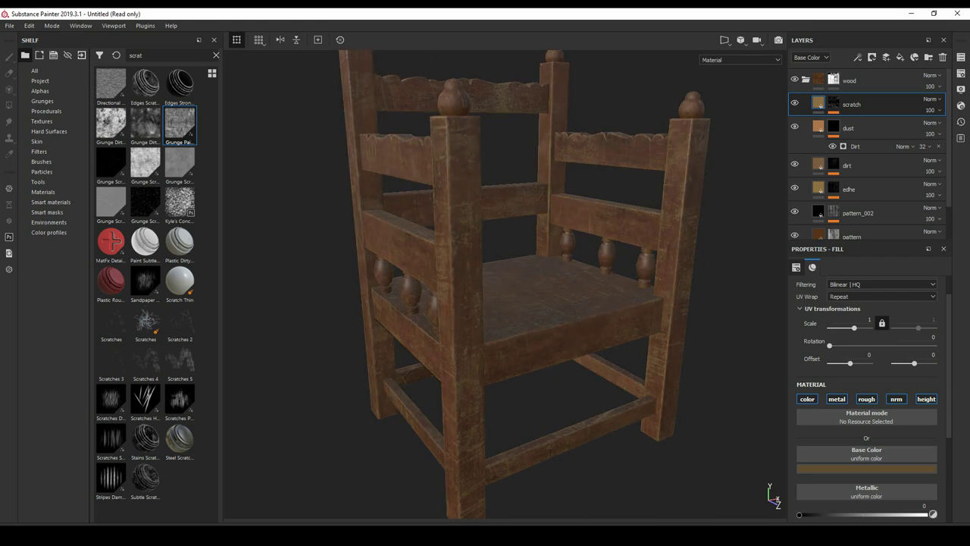
- Raise roughness to about 0.62 on scratch, 0.56 on dust and 0.75 on dirt
{"action": "scroll", "coordinate": [867, 379], "scroll_direction": "down", "scroll_amount": 2}
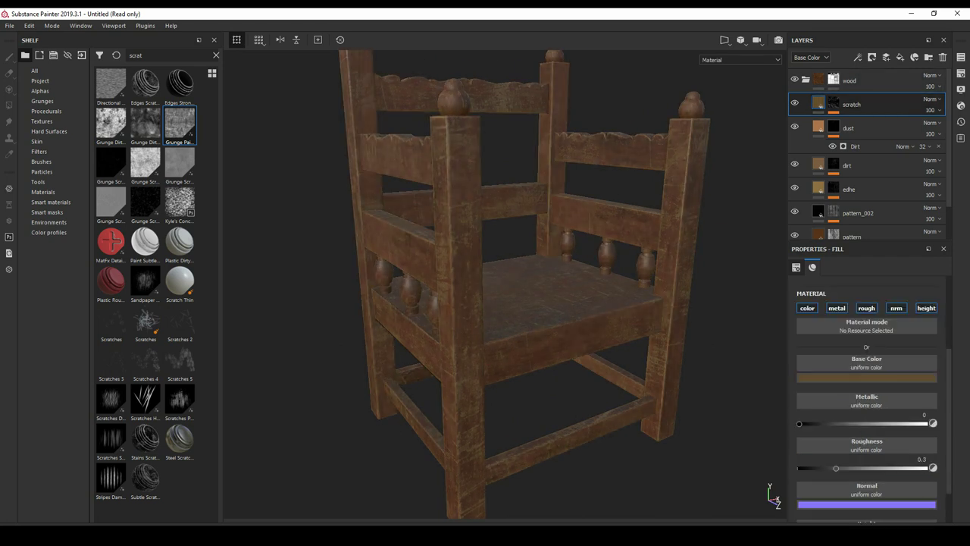
{"action": "left_click_drag", "start_coordinate": [836, 469], "coordinate": [861, 469]}
{"action": "left_click", "coordinate": [806, 128]}
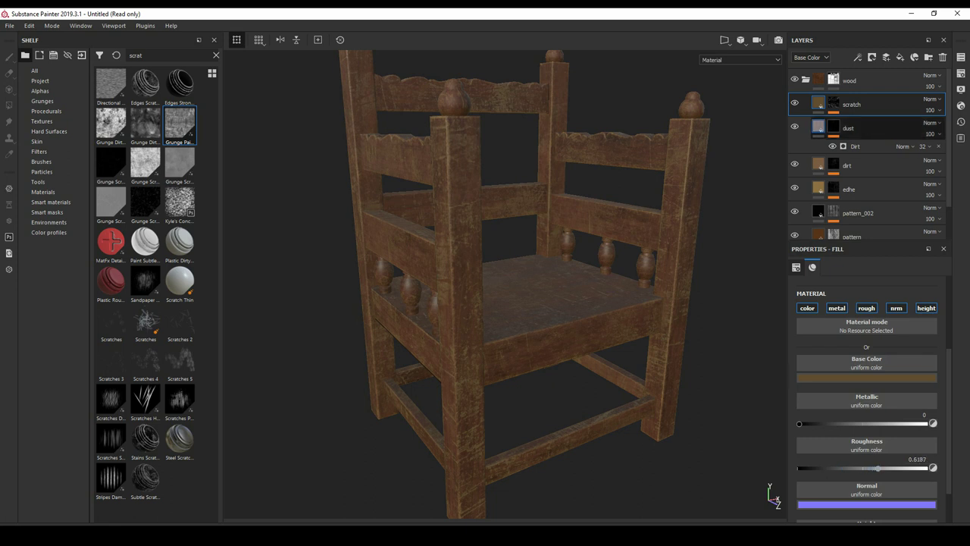
{"action": "left_click", "coordinate": [872, 127]}
{"action": "left_click_drag", "start_coordinate": [836, 468], "coordinate": [838, 469]}
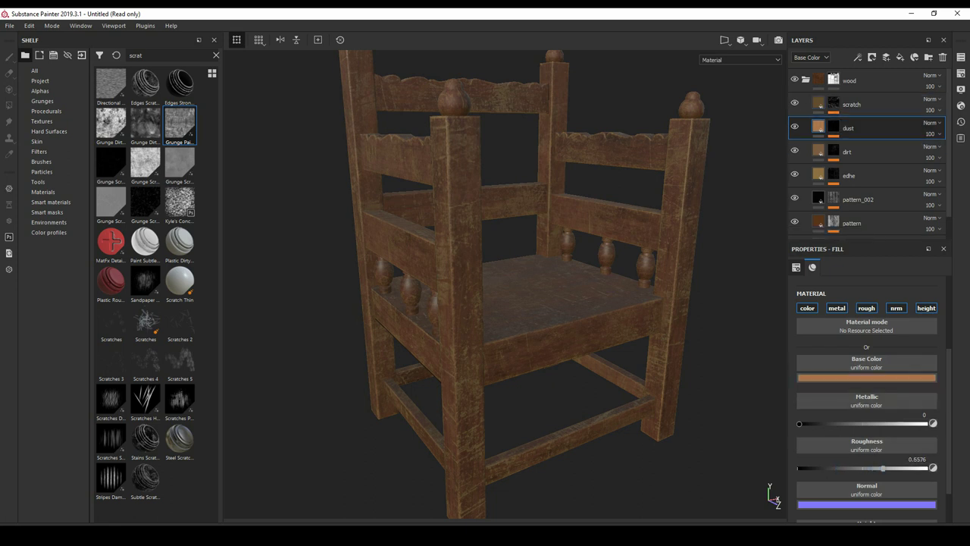
{"action": "left_click", "coordinate": [871, 152]}
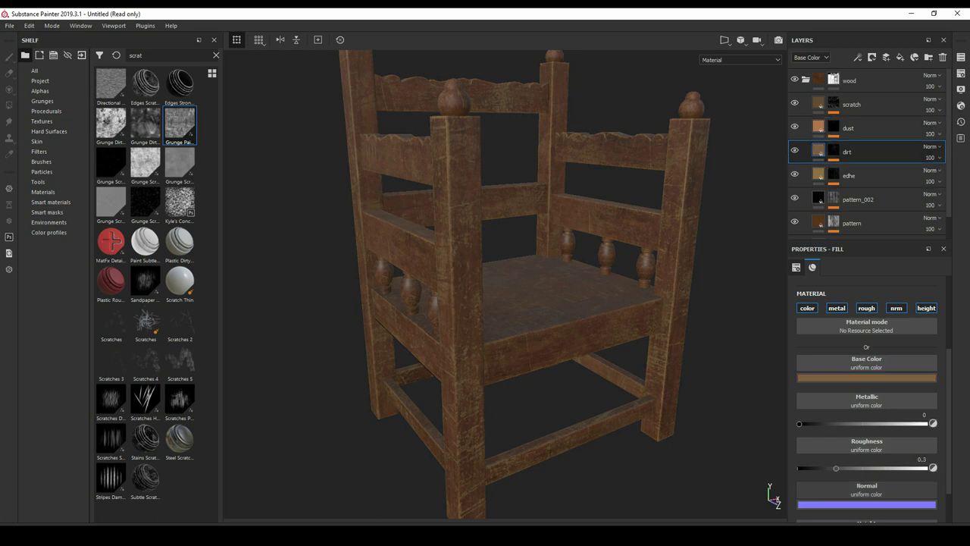
{"action": "left_click_drag", "start_coordinate": [836, 468], "coordinate": [878, 468]}
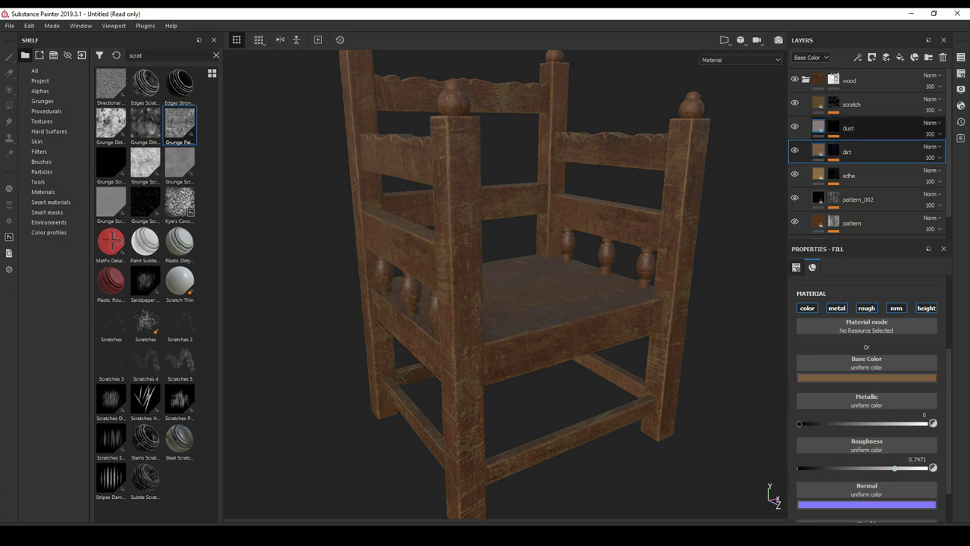
{"action": "left_click", "coordinate": [872, 104]}
{"action": "mouse_move", "coordinate": [500, 303]}
{"action": "left_mouse_down", "text": "alt"}
{"action": "mouse_move", "coordinate": [424, 303]}
{"action": "mouse_move", "coordinate": [481, 307]}
{"action": "mouse_move", "coordinate": [405, 327]}
{"action": "left_mouse_up", "text": "alt"}
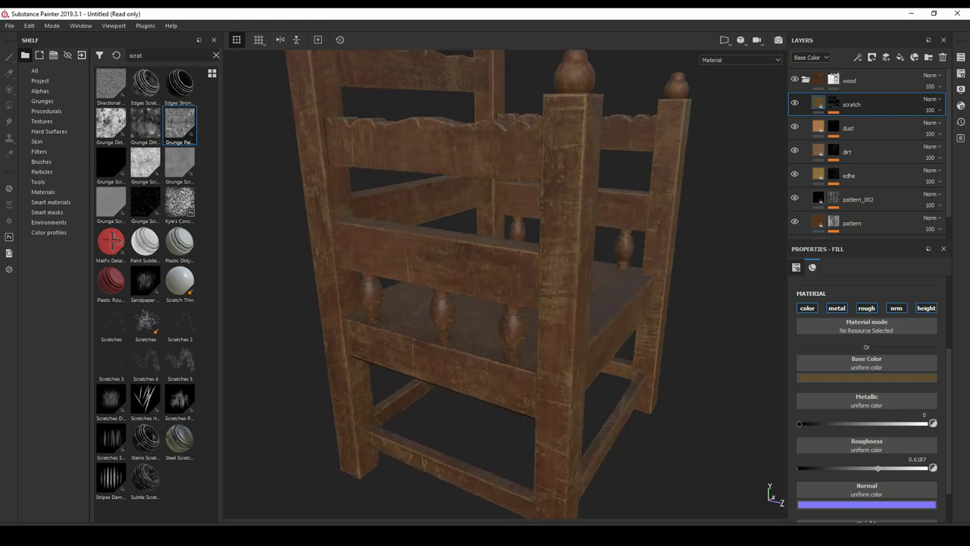
{"action": "left_click_drag", "start_coordinate": [179, 125], "coordinate": [833, 104]}
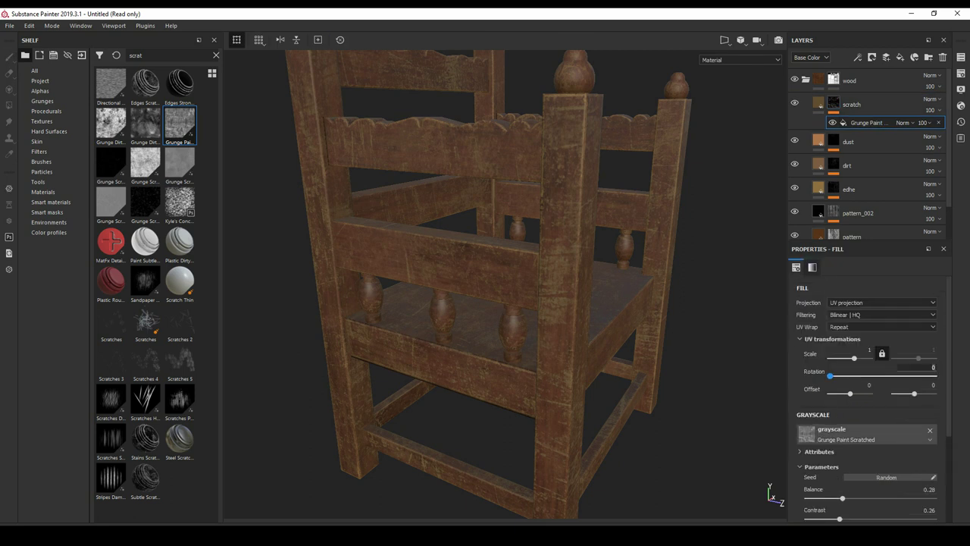
{"action": "type", "text": "90"}
- Rotate the scratch grunge pattern 90 degrees and drop the Grunge Paint effect's opacity to 40
{"action": "key", "text": "Return"}
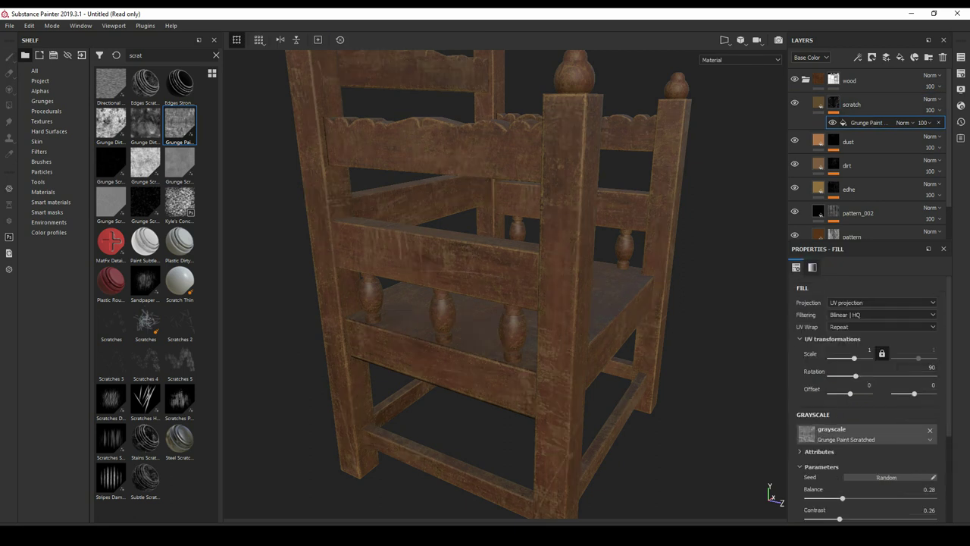
{"action": "left_click", "coordinate": [834, 104]}
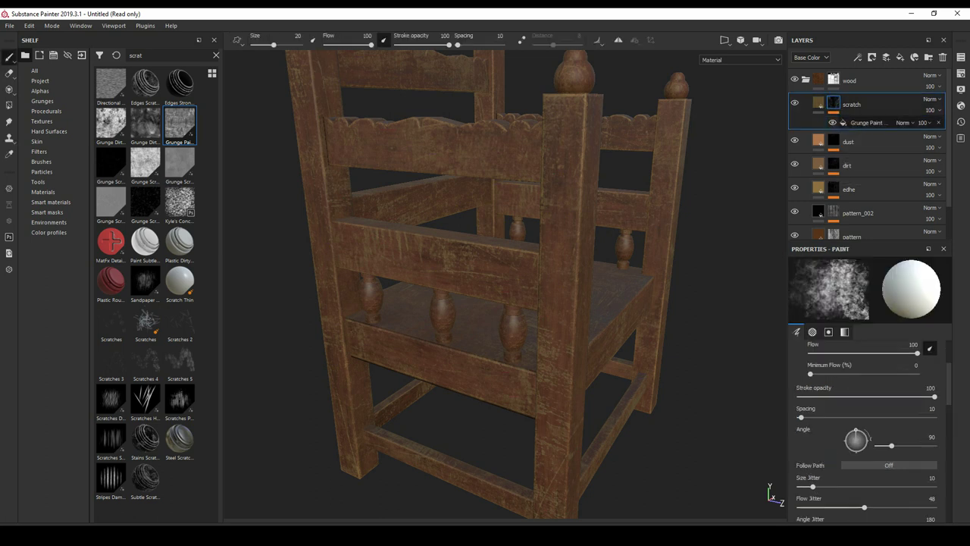
{"action": "left_click", "coordinate": [864, 122]}
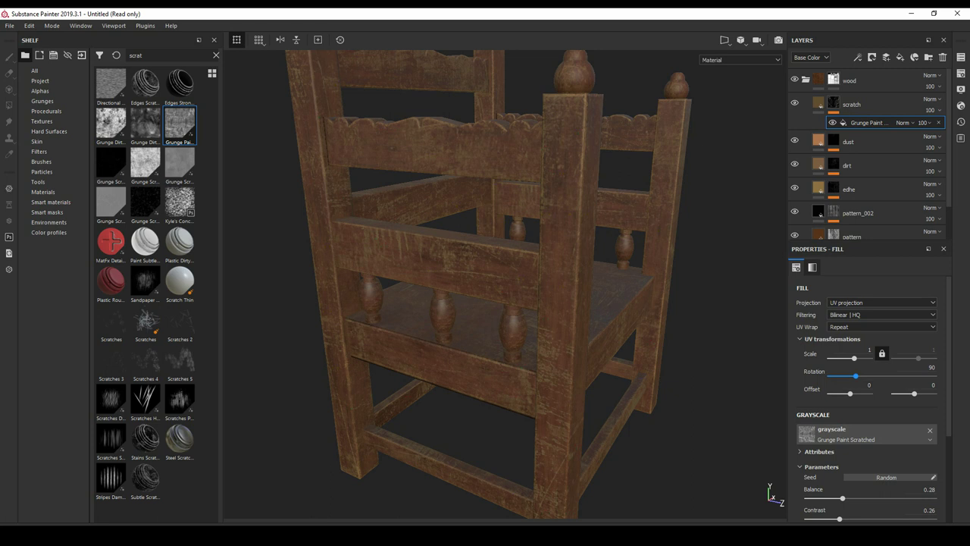
{"action": "left_click", "coordinate": [924, 122]}
{"action": "left_click_drag", "start_coordinate": [964, 140], "coordinate": [947, 140]}
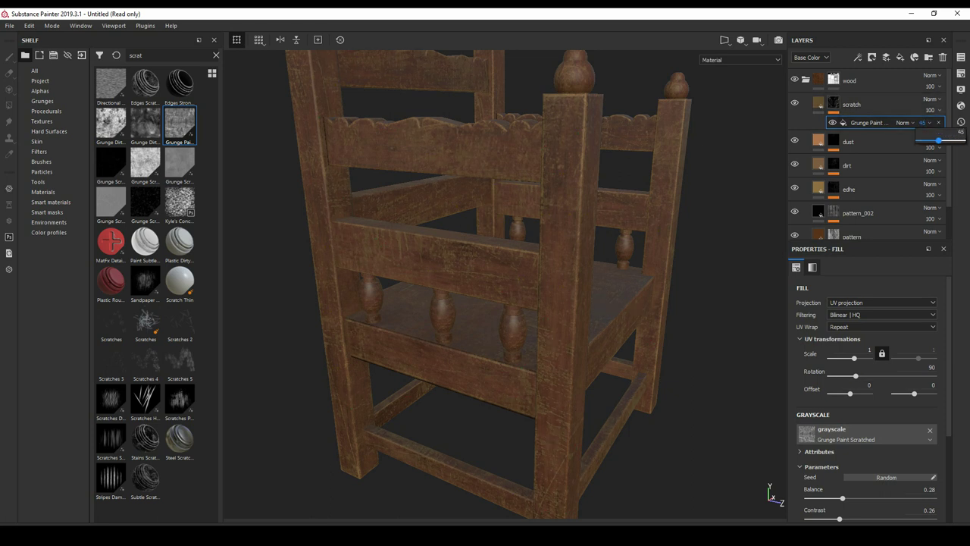
{"action": "left_click_drag", "start_coordinate": [485, 288], "coordinate": [394, 280], "text": "alt"}
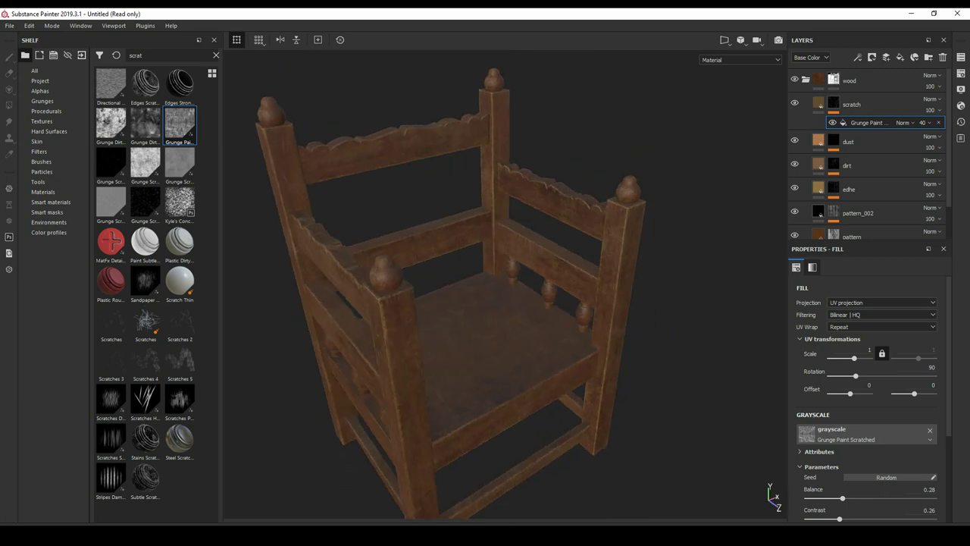
{"action": "mouse_move", "coordinate": [486, 288]}
{"action": "left_mouse_down", "text": "alt"}
{"action": "mouse_move", "coordinate": [424, 280]}
{"action": "mouse_move", "coordinate": [500, 285]}
{"action": "mouse_move", "coordinate": [356, 268]}
{"action": "left_mouse_up", "text": "alt"}
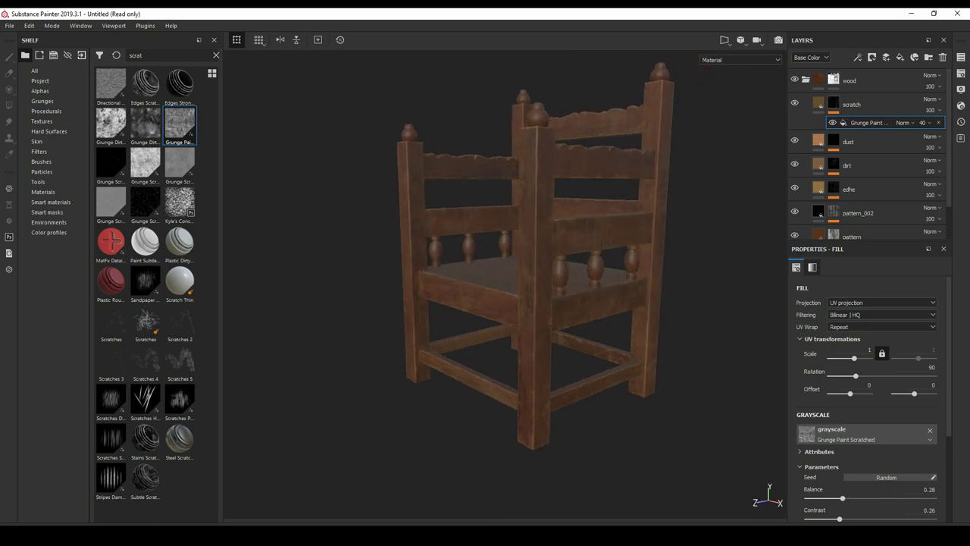
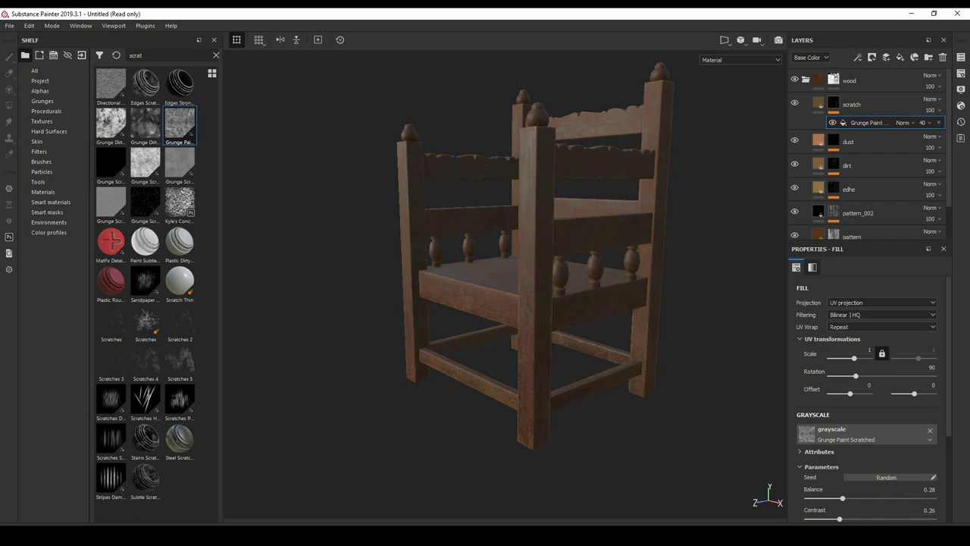
- Inspect the chair, then drop the Grunge Paint Scratched fill's opacity from 40 to 20
{"action": "left_click_drag", "start_coordinate": [530, 265], "coordinate": [546, 265], "text": "alt"}
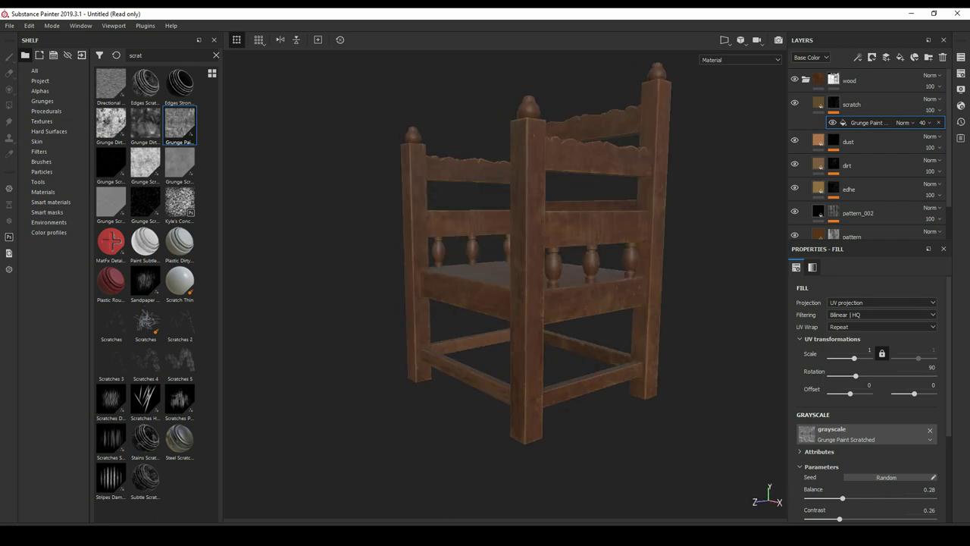
{"action": "left_click_drag", "start_coordinate": [531, 266], "coordinate": [592, 265], "text": "alt"}
{"action": "scroll", "coordinate": [530, 288], "scroll_direction": "up", "scroll_amount": 3}
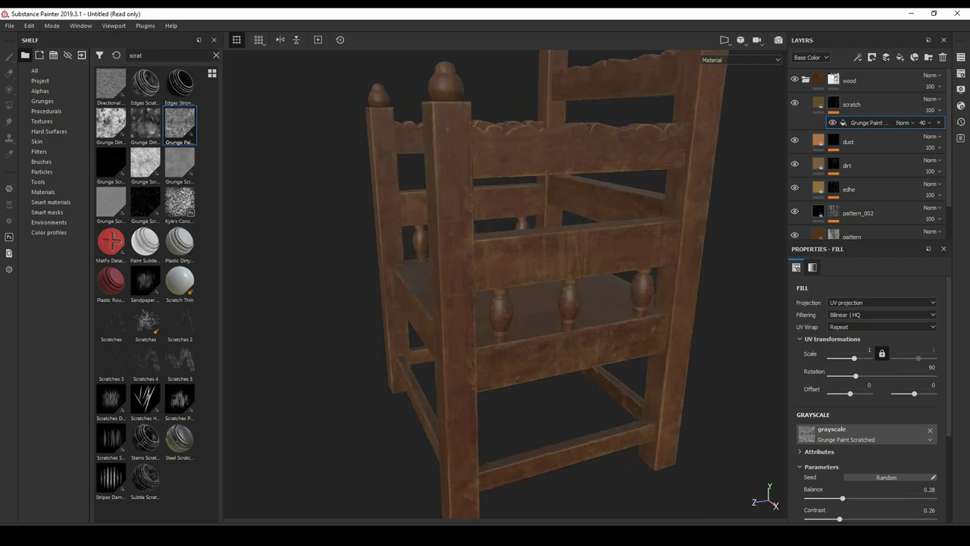
{"action": "left_click_drag", "start_coordinate": [531, 266], "coordinate": [516, 267], "text": "alt"}
{"action": "left_click", "coordinate": [929, 122]}
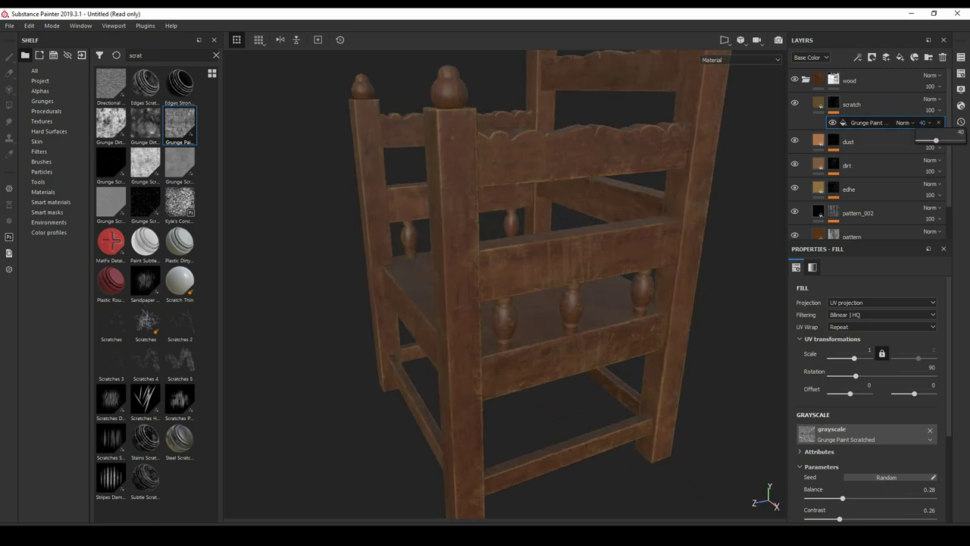
{"action": "left_click_drag", "start_coordinate": [936, 140], "coordinate": [935, 140]}
{"action": "mouse_move", "coordinate": [531, 303]}
{"action": "left_mouse_down", "text": "alt"}
{"action": "mouse_move", "coordinate": [455, 296]}
{"action": "mouse_move", "coordinate": [485, 288]}
{"action": "left_mouse_up", "text": "alt"}
{"action": "scroll", "coordinate": [493, 288], "scroll_direction": "down", "scroll_amount": 2}
{"action": "middle_click_drag", "start_coordinate": [493, 288], "coordinate": [503, 297], "text": "alt"}
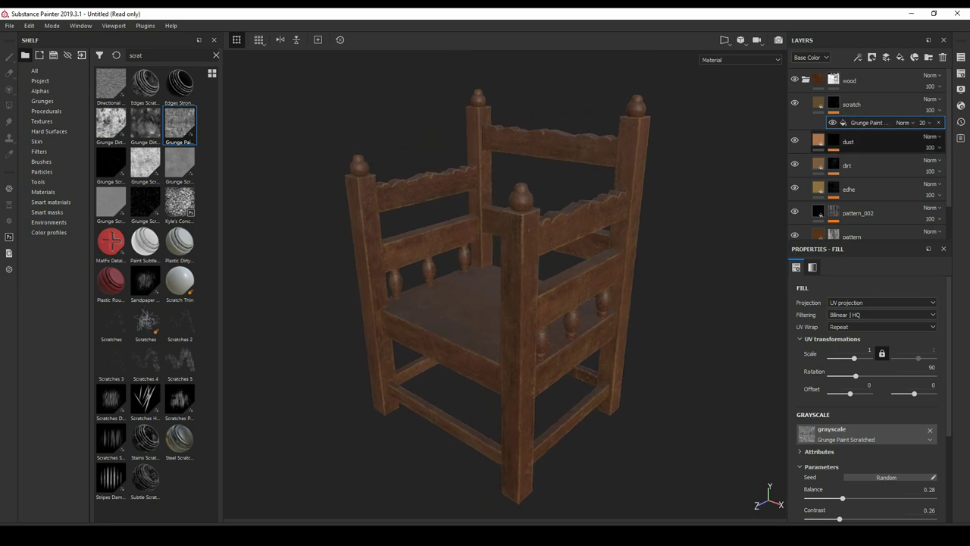
{"action": "left_click", "coordinate": [858, 57]}
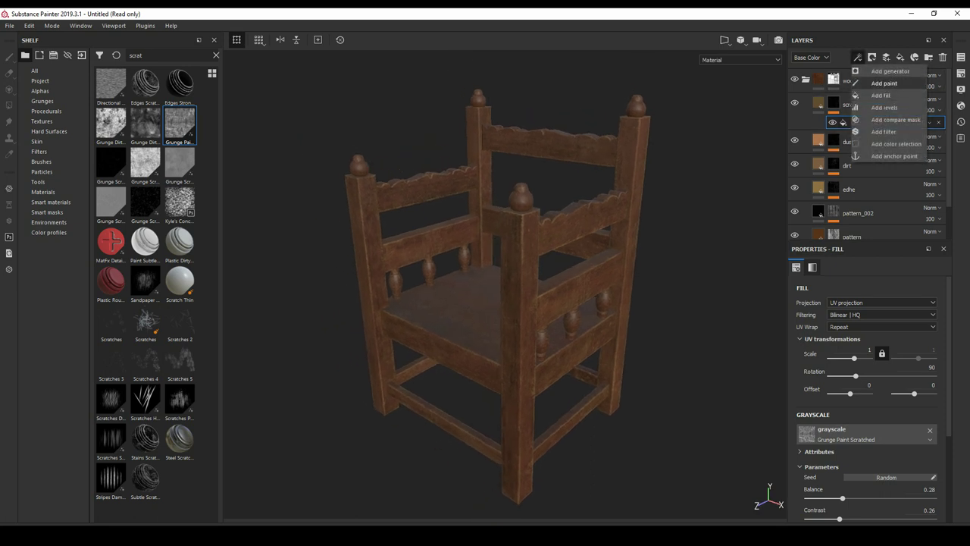
- Add a Paint effect to the scratch layer above its Grunge Paint fill
{"action": "left_click", "coordinate": [872, 75]}
{"action": "left_click_drag", "start_coordinate": [493, 288], "coordinate": [425, 288], "text": "alt"}
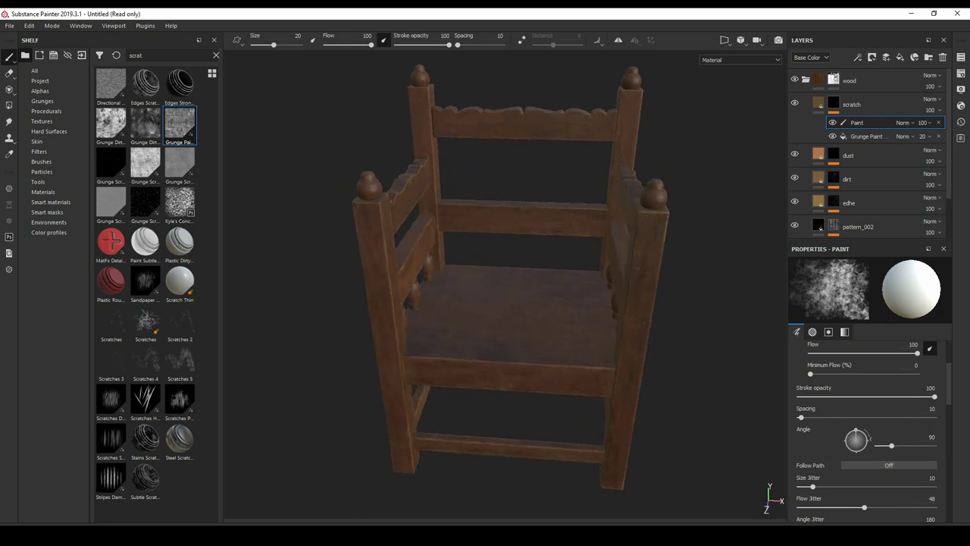
{"action": "left_click", "coordinate": [41, 161]}
- Scroll through the Brushes shelf looking for a scratch brush
{"action": "scroll", "coordinate": [145, 288], "scroll_direction": "down", "scroll_amount": 5}
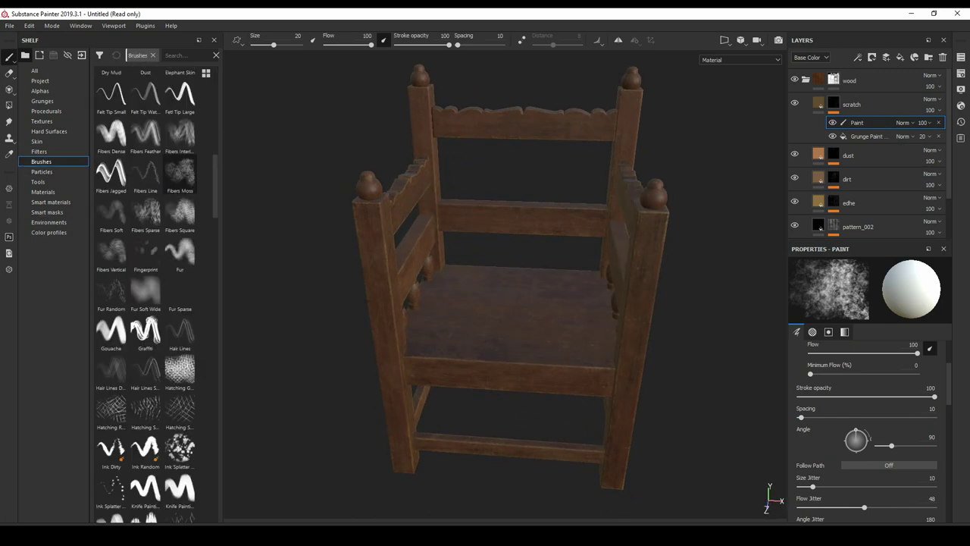
{"action": "scroll", "coordinate": [146, 288], "scroll_direction": "down", "scroll_amount": 5}
{"action": "scroll", "coordinate": [146, 288], "scroll_direction": "up", "scroll_amount": 3}
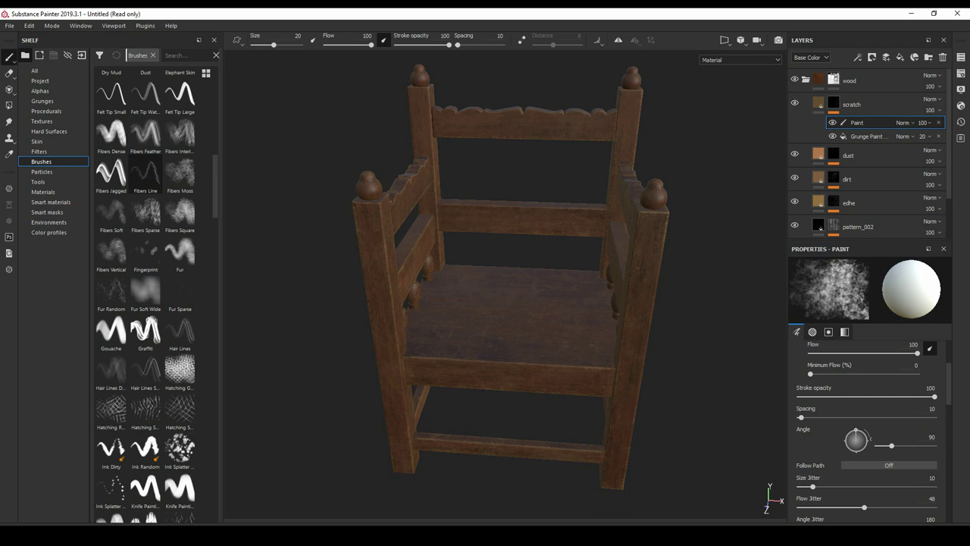
{"action": "scroll", "coordinate": [146, 288], "scroll_direction": "down", "scroll_amount": 5}
{"action": "scroll", "coordinate": [146, 288], "scroll_direction": "down", "scroll_amount": 5}
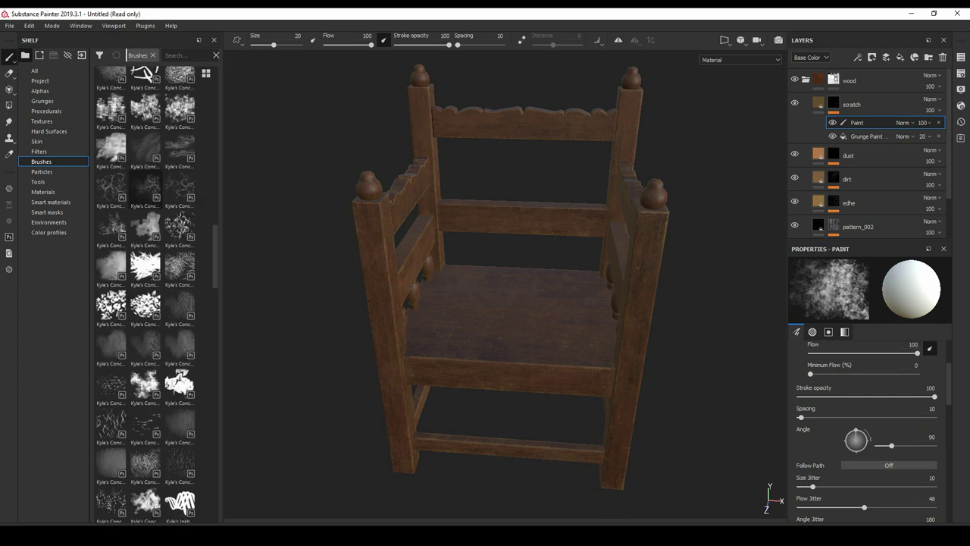
{"action": "scroll", "coordinate": [146, 288], "scroll_direction": "down", "scroll_amount": 5}
{"action": "scroll", "coordinate": [145, 288], "scroll_direction": "down", "scroll_amount": 5}
{"action": "scroll", "coordinate": [179, 178], "scroll_direction": "down", "scroll_amount": 5}
{"action": "scroll", "coordinate": [180, 178], "scroll_direction": "down", "scroll_amount": 5}
{"action": "scroll", "coordinate": [179, 178], "scroll_direction": "up", "scroll_amount": 8}
{"action": "scroll", "coordinate": [180, 178], "scroll_direction": "up", "scroll_amount": 8}
{"action": "scroll", "coordinate": [180, 178], "scroll_direction": "up", "scroll_amount": 8}
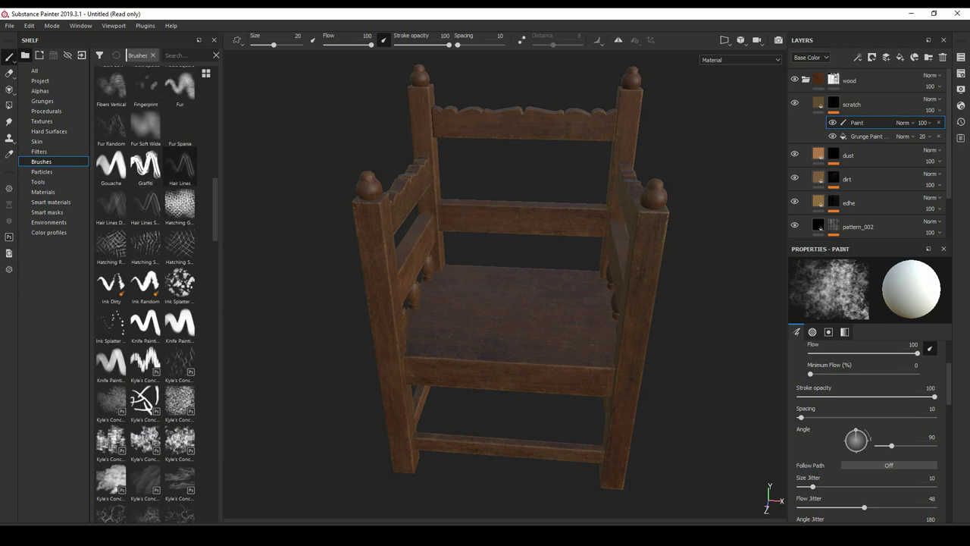
{"action": "scroll", "coordinate": [179, 182], "scroll_direction": "up", "scroll_amount": 5}
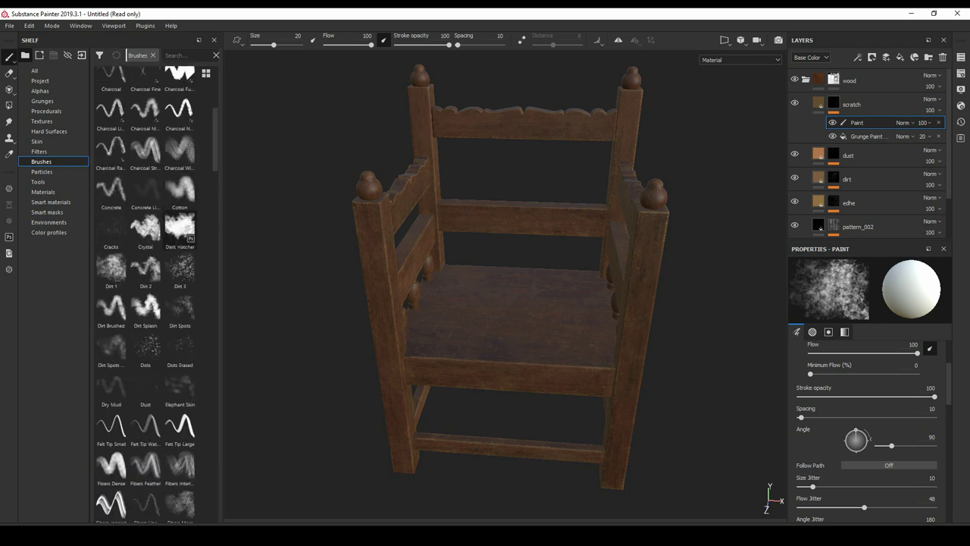
{"action": "scroll", "coordinate": [151, 296], "scroll_direction": "up", "scroll_amount": 5}
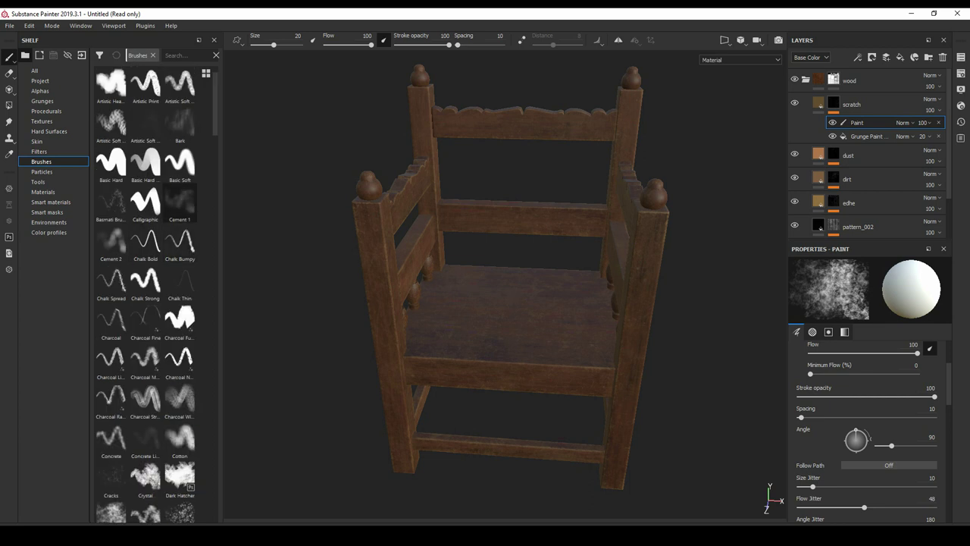
{"action": "scroll", "coordinate": [152, 295], "scroll_direction": "up", "scroll_amount": 2}
- Search the brushes for 'scr', correcting the mistyped 'scar'
{"action": "left_click", "coordinate": [186, 56]}
{"action": "type", "text": "s"}
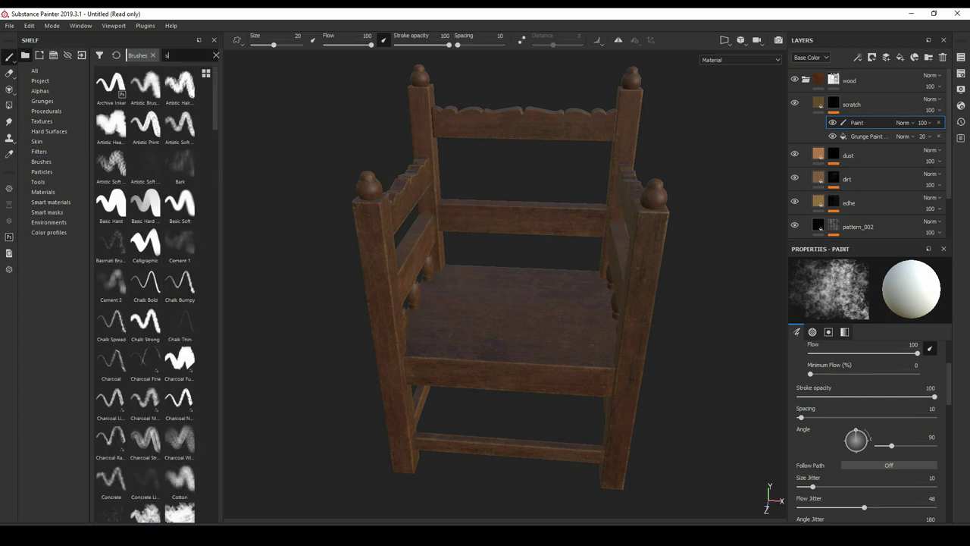
{"action": "type", "text": "car"}
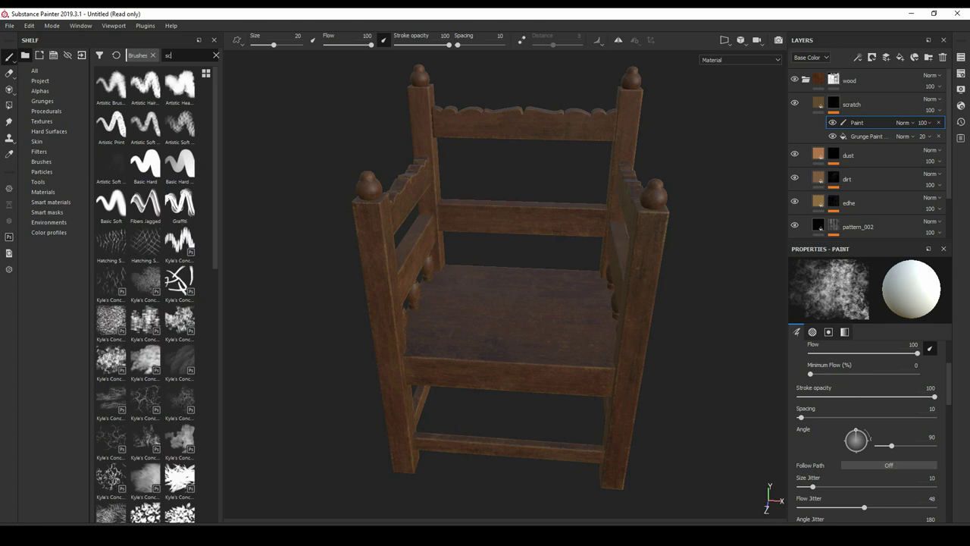
{"action": "key", "text": "BackSpace"}
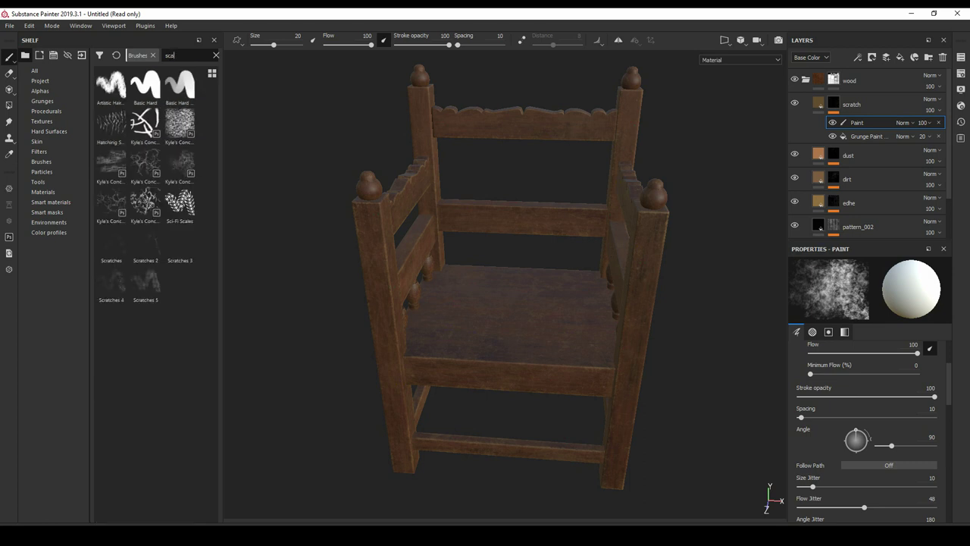
{"action": "key", "text": "BackSpace"}
{"action": "type", "text": "r"}
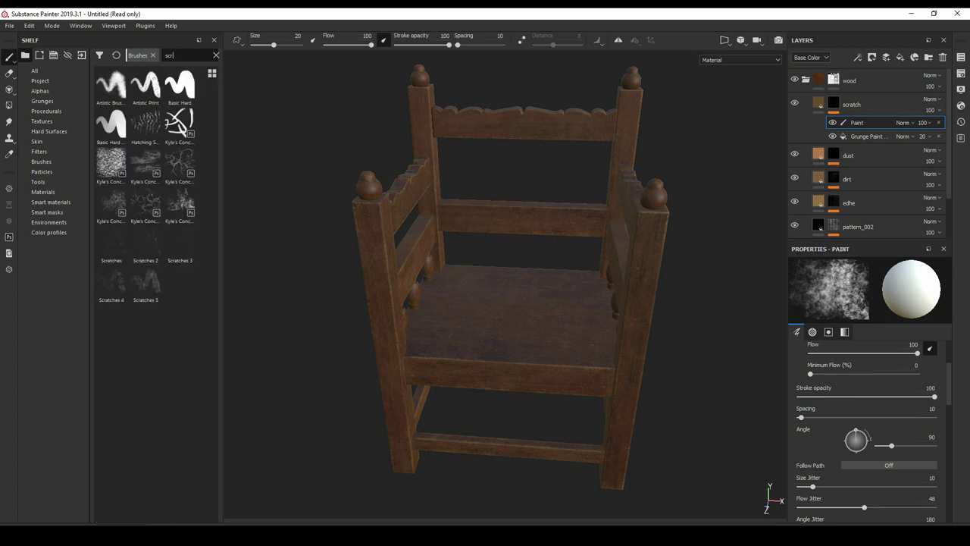
- Select the Scratches 4 brush and zoom in toward the chair back
{"action": "mouse_move", "coordinate": [112, 244]}
{"action": "left_click", "coordinate": [111, 282]}
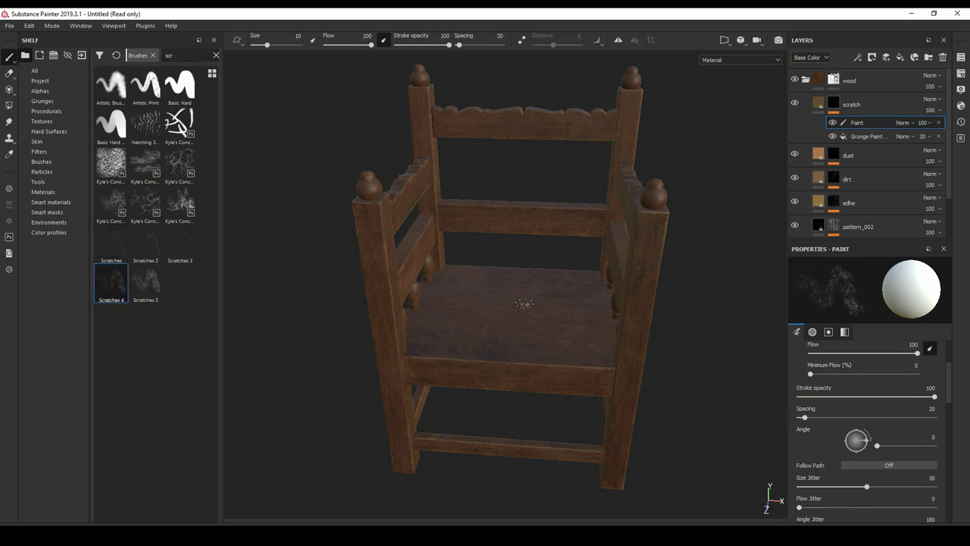
{"action": "left_click_drag", "start_coordinate": [522, 301], "coordinate": [531, 173], "text": "alt"}
{"action": "scroll", "coordinate": [530, 303], "scroll_direction": "up", "scroll_amount": 3}
{"action": "scroll", "coordinate": [531, 190], "scroll_direction": "up", "scroll_amount": 2}
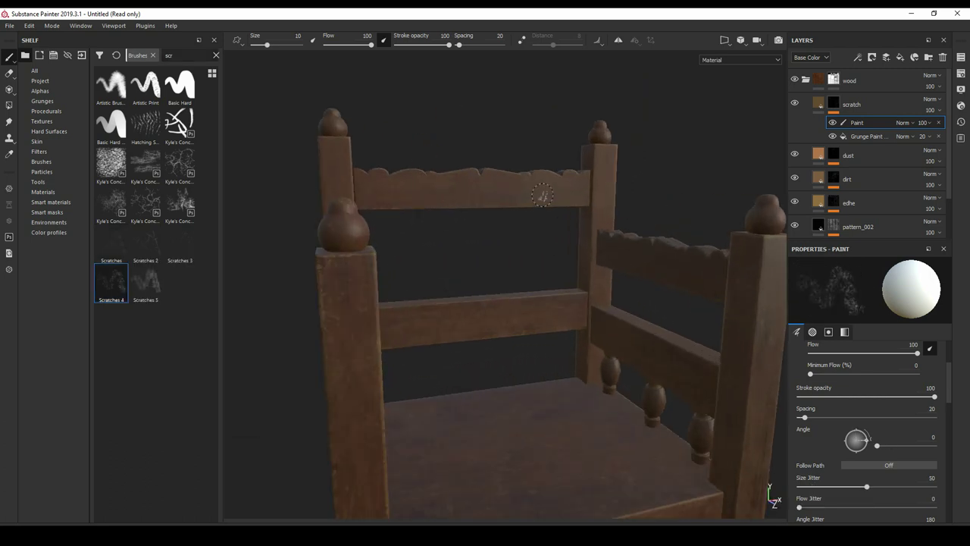
{"action": "scroll", "coordinate": [520, 184], "scroll_direction": "up", "scroll_amount": 4}
{"action": "scroll", "coordinate": [564, 223], "scroll_direction": "up", "scroll_amount": 1}
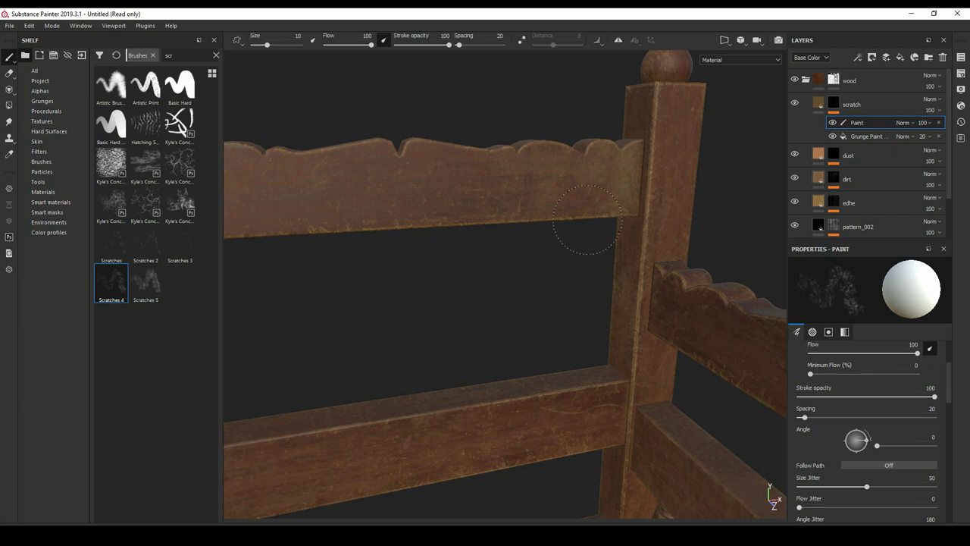
- Undo a trial scratch stroke on the upper back rail and set stroke opacity 30, flow 31
{"action": "left_click_drag", "start_coordinate": [610, 219], "coordinate": [599, 228], "text": "alt"}
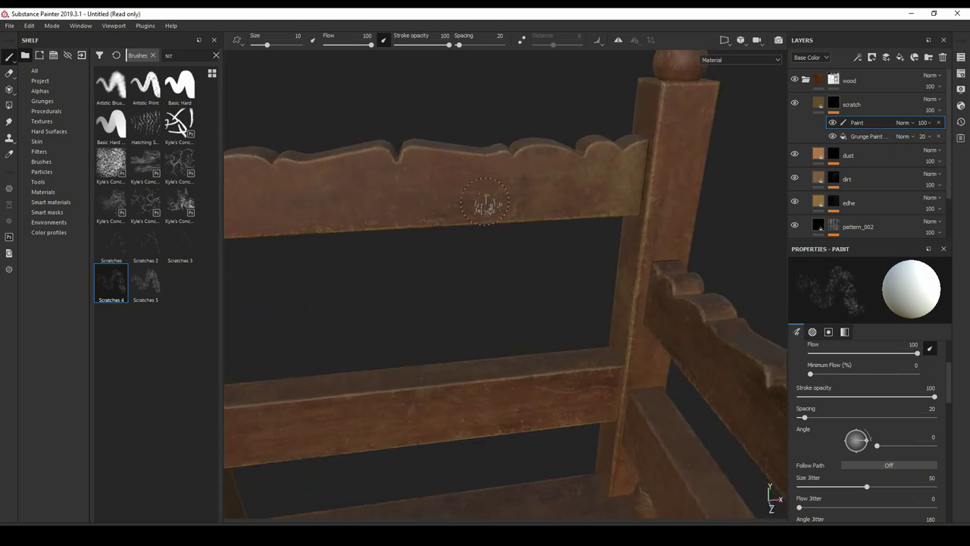
{"action": "left_click_drag", "start_coordinate": [531, 220], "coordinate": [436, 223]}
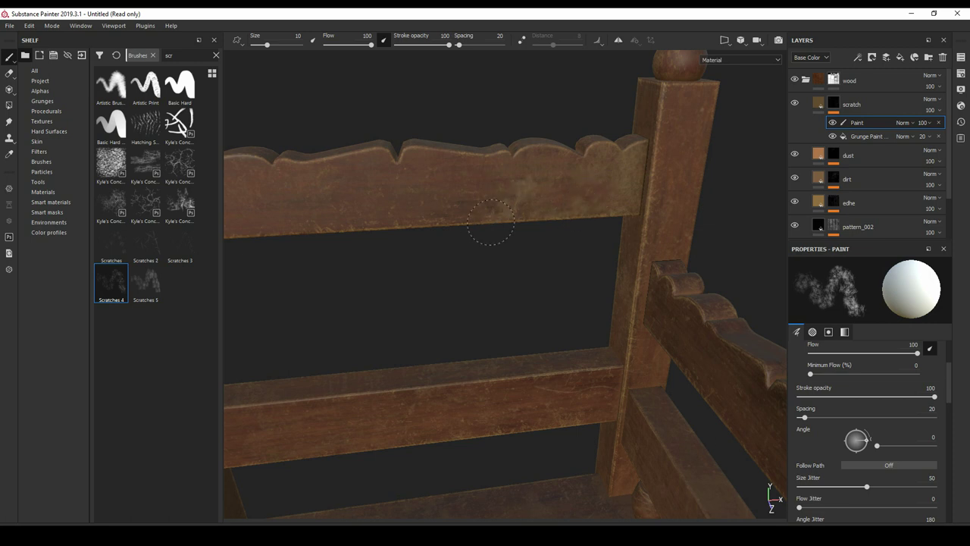
{"action": "key", "text": "ctrl+z"}
{"action": "left_click_drag", "start_coordinate": [448, 45], "coordinate": [339, 45]}
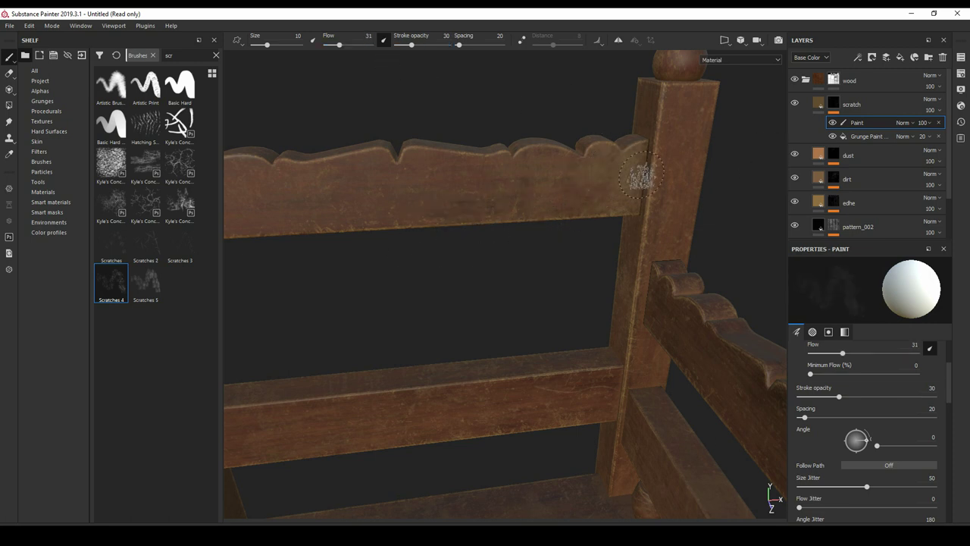
{"action": "left_click", "coordinate": [858, 57]}
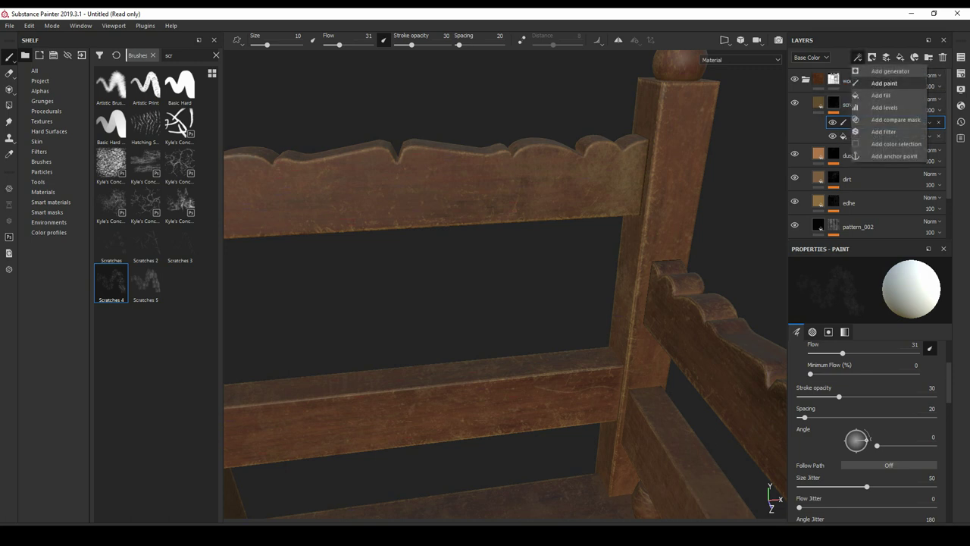
- Add a Levels effect with black input 0.113, then reselect the Paint effect
{"action": "left_click", "coordinate": [886, 101]}
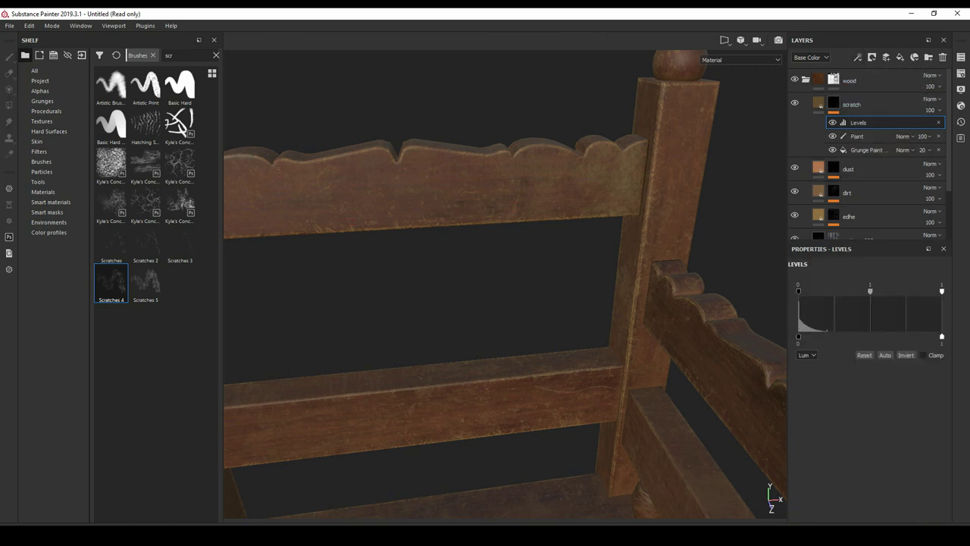
{"action": "left_click_drag", "start_coordinate": [797, 290], "coordinate": [861, 291]}
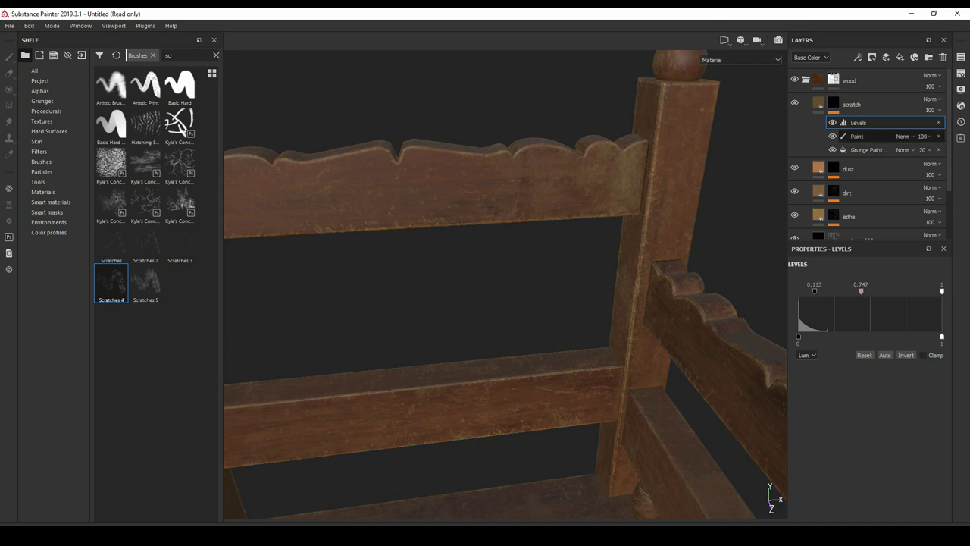
{"action": "left_click", "coordinate": [858, 136]}
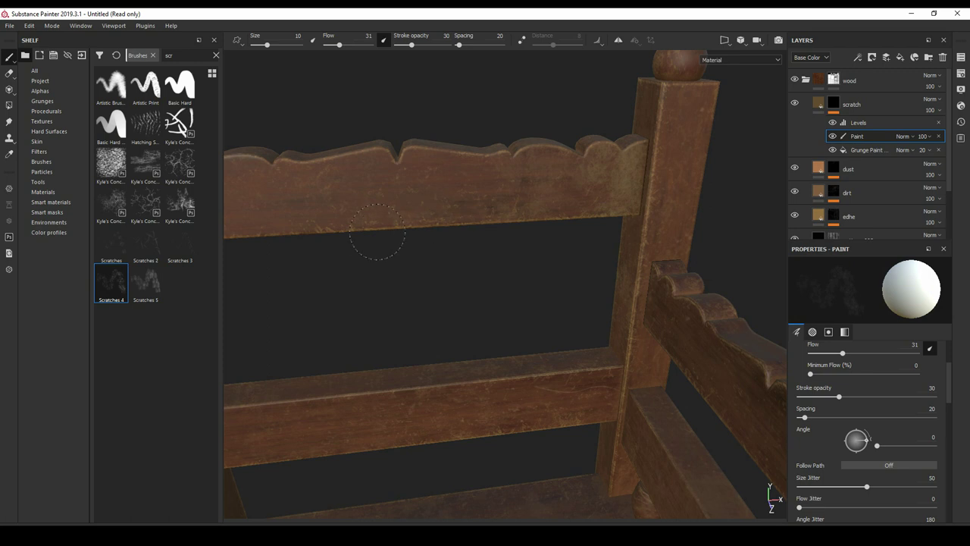
{"action": "left_click_drag", "start_coordinate": [377, 231], "coordinate": [472, 221], "text": "alt"}
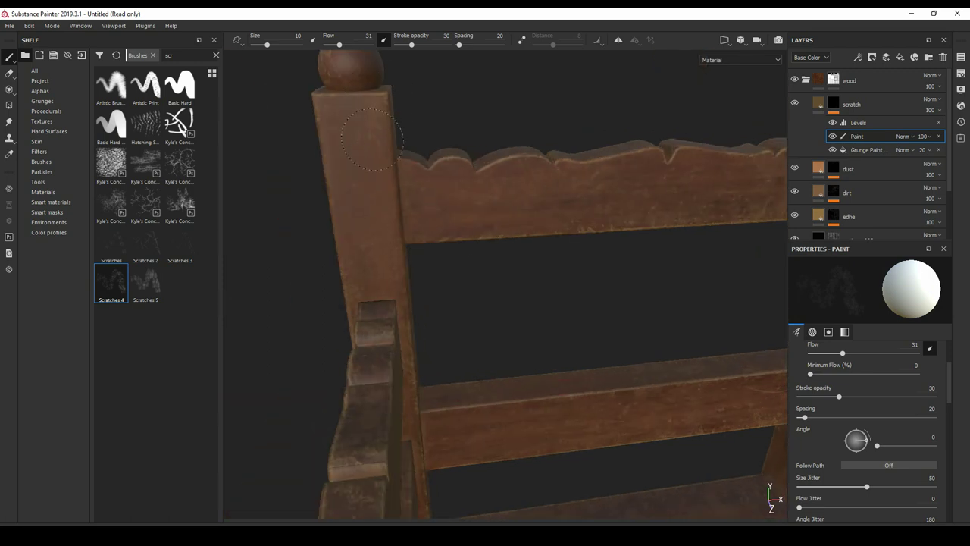
{"action": "mouse_move", "coordinate": [350, 112]}
{"action": "left_mouse_down", "text": "alt"}
{"action": "mouse_move", "coordinate": [406, 97]}
{"action": "mouse_move", "coordinate": [628, 217]}
{"action": "left_mouse_up", "text": "alt"}
{"action": "left_click", "coordinate": [852, 104]}
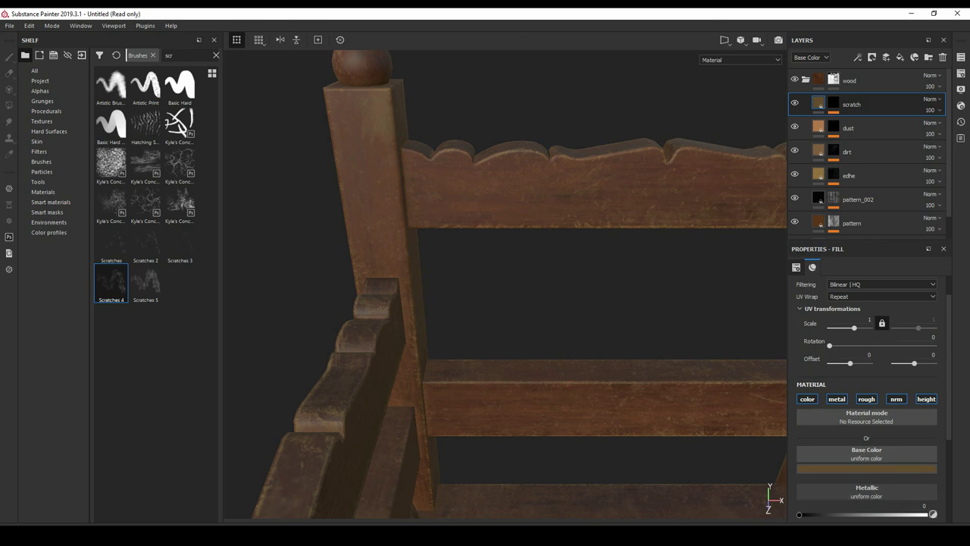
{"action": "scroll", "coordinate": [867, 387], "scroll_direction": "down", "scroll_amount": 3}
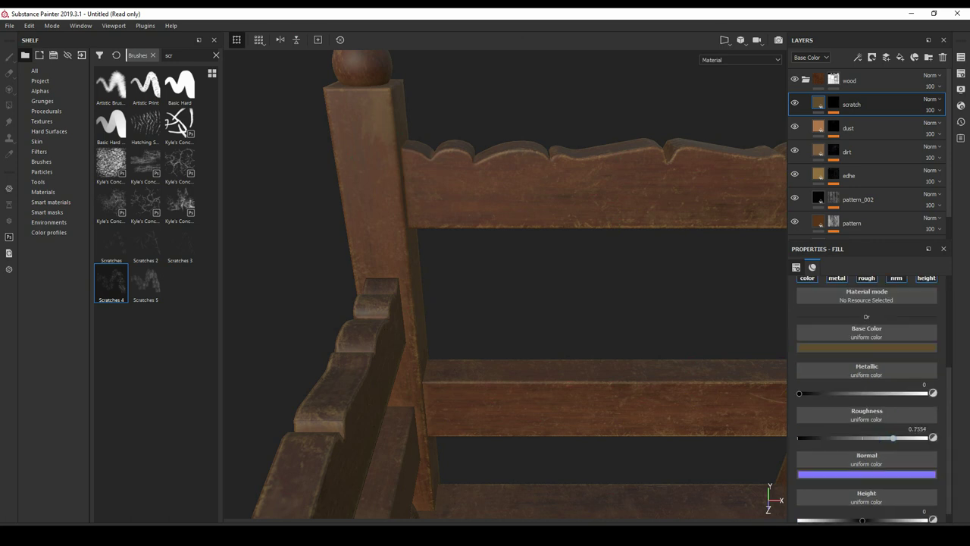
{"action": "left_click", "coordinate": [833, 104]}
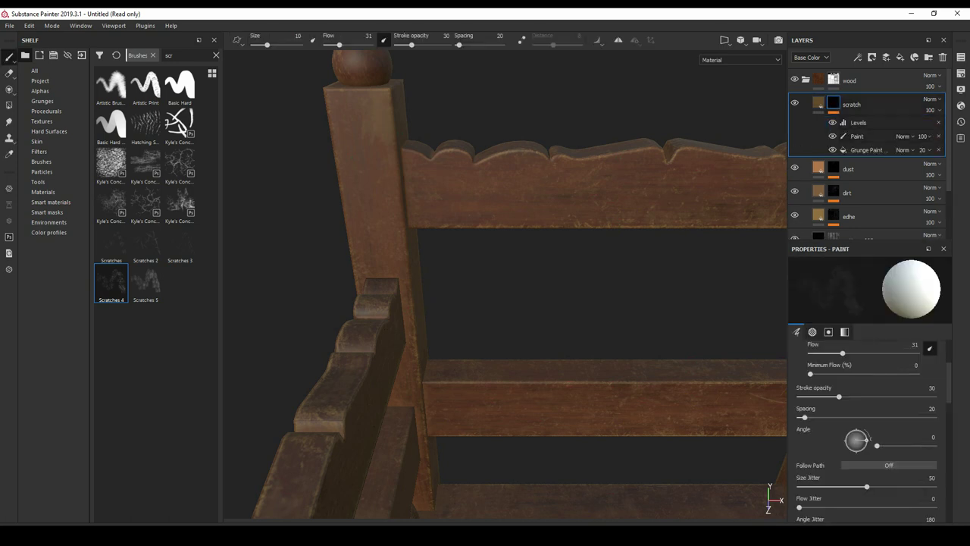
{"action": "left_click", "coordinate": [856, 136]}
{"action": "left_click_drag", "start_coordinate": [537, 217], "coordinate": [456, 215], "text": "alt"}
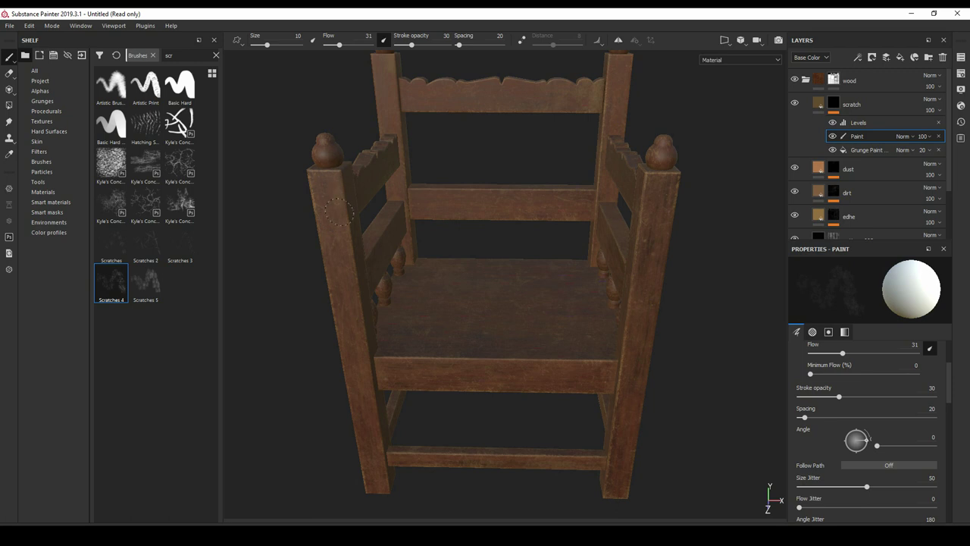
{"action": "left_click_drag", "start_coordinate": [338, 212], "coordinate": [667, 215], "text": "alt"}
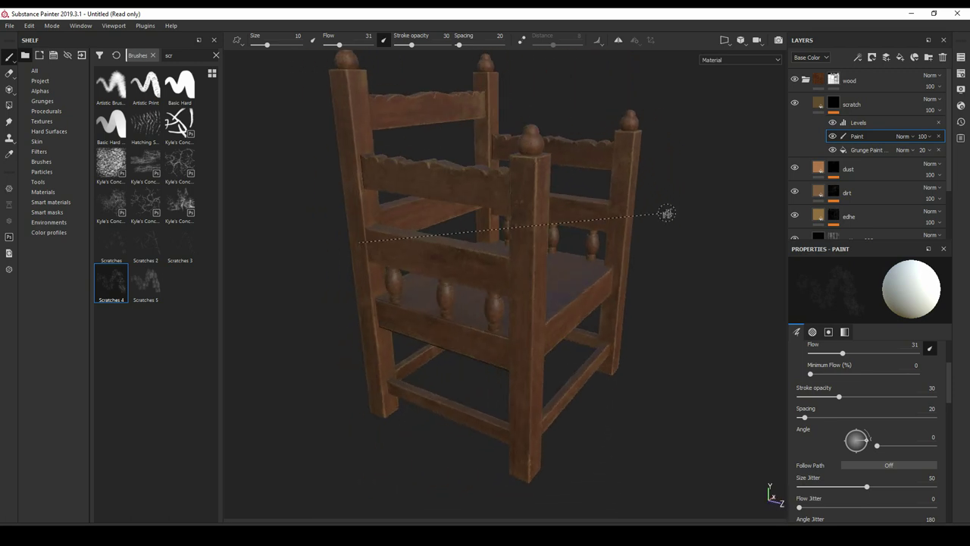
{"action": "right_click_drag", "start_coordinate": [666, 214], "coordinate": [712, 215], "text": "shift"}
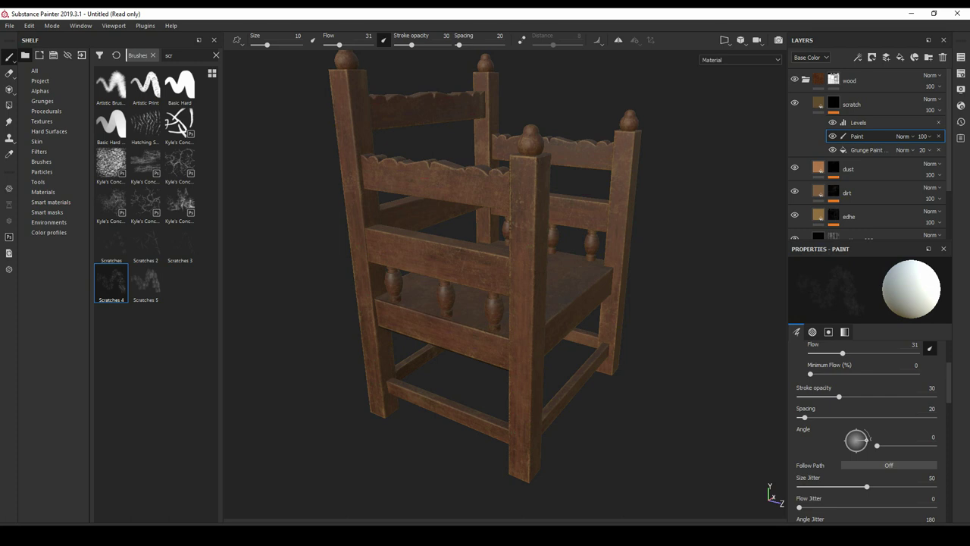
{"action": "mouse_move", "coordinate": [652, 262]}
{"action": "left_mouse_down", "text": "alt"}
{"action": "mouse_move", "coordinate": [576, 189]}
{"action": "mouse_move", "coordinate": [425, 199]}
{"action": "mouse_move", "coordinate": [470, 199]}
{"action": "left_mouse_up", "text": "alt"}
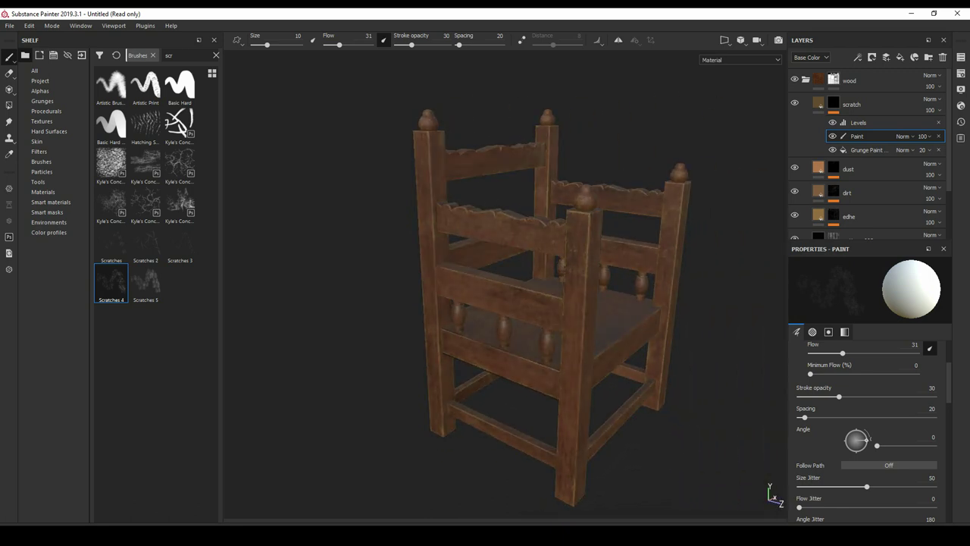
{"action": "mouse_move", "coordinate": [563, 190]}
{"action": "left_mouse_down", "text": "alt"}
{"action": "mouse_move", "coordinate": [599, 193]}
{"action": "mouse_move", "coordinate": [553, 197]}
{"action": "mouse_move", "coordinate": [576, 198]}
{"action": "mouse_move", "coordinate": [595, 190]}
{"action": "mouse_move", "coordinate": [587, 186]}
{"action": "left_mouse_up", "text": "alt"}
{"action": "scroll", "coordinate": [554, 197], "scroll_direction": "up", "scroll_amount": 3}
{"action": "mouse_move", "coordinate": [579, 246]}
{"action": "left_mouse_down", "text": "alt"}
{"action": "mouse_move", "coordinate": [530, 210]}
{"action": "mouse_move", "coordinate": [553, 219]}
{"action": "mouse_move", "coordinate": [611, 201]}
{"action": "mouse_move", "coordinate": [590, 173]}
{"action": "left_mouse_up", "text": "alt"}
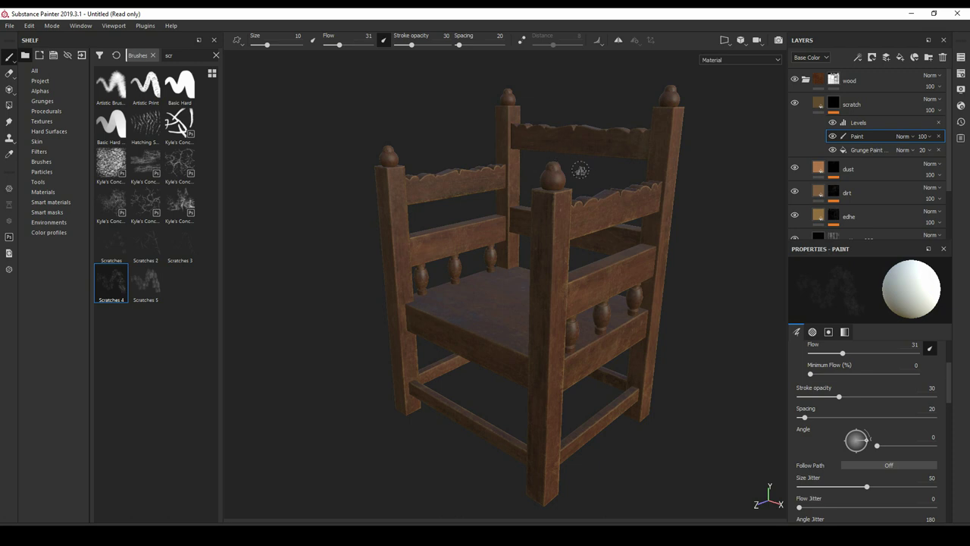
{"action": "left_click_drag", "start_coordinate": [589, 188], "coordinate": [617, 185], "text": "alt"}
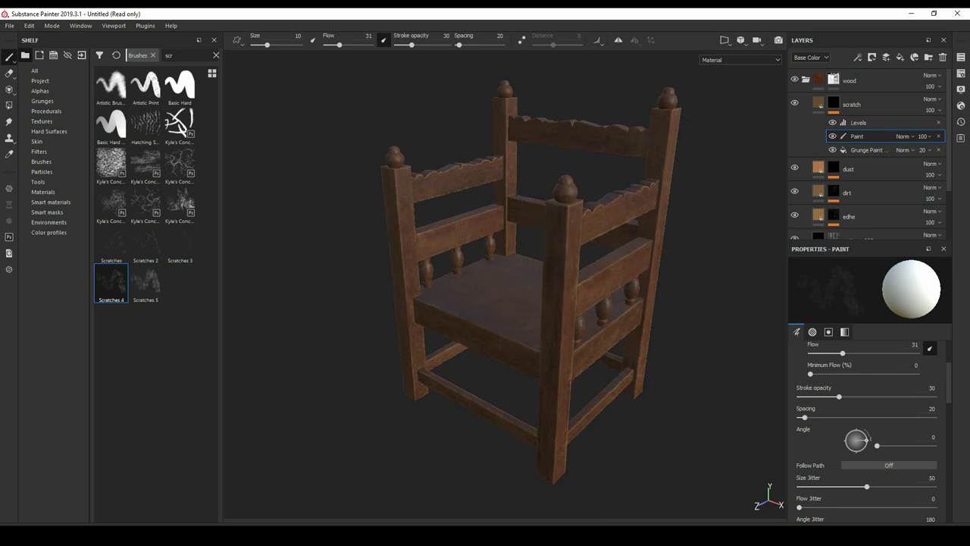
{"action": "left_click_drag", "start_coordinate": [682, 214], "coordinate": [682, 214], "text": "alt"}
- Preview the chair in the Iray render, then return to the painting view
{"action": "left_click", "coordinate": [778, 39]}
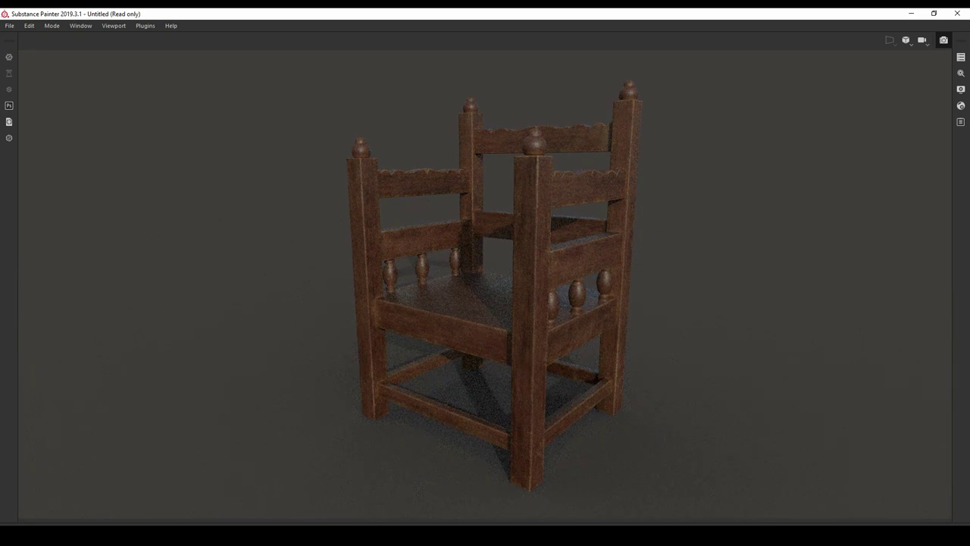
{"action": "key", "text": "F10"}
{"action": "mouse_move", "coordinate": [684, 185]}
{"action": "left_mouse_down", "text": "alt"}
{"action": "mouse_move", "coordinate": [675, 173]}
{"action": "mouse_move", "coordinate": [676, 187]}
{"action": "left_mouse_up", "text": "alt"}
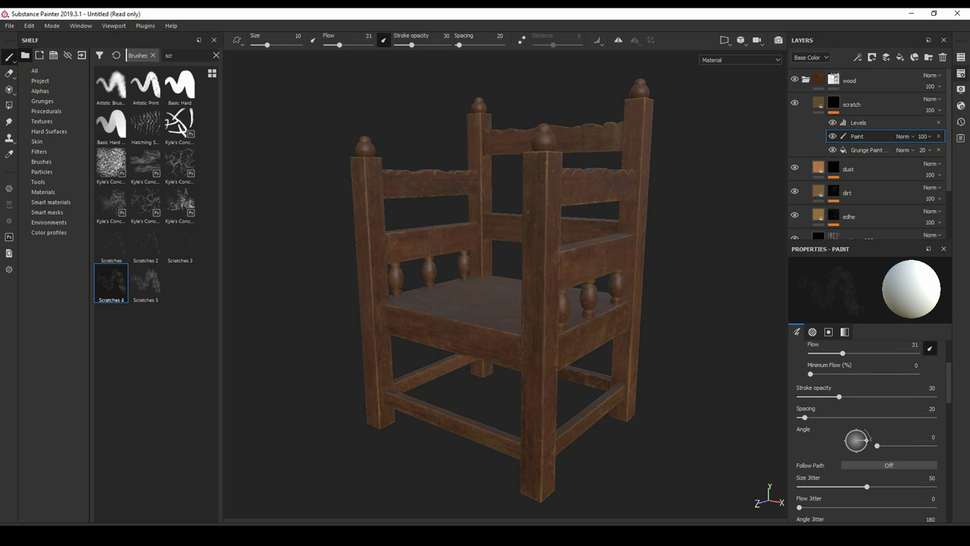
- Set the texture set size to 4096 and show the chair in Iray again
{"action": "left_click", "coordinate": [961, 73]}
{"action": "left_click", "coordinate": [807, 94]}
{"action": "left_click", "coordinate": [789, 119]}
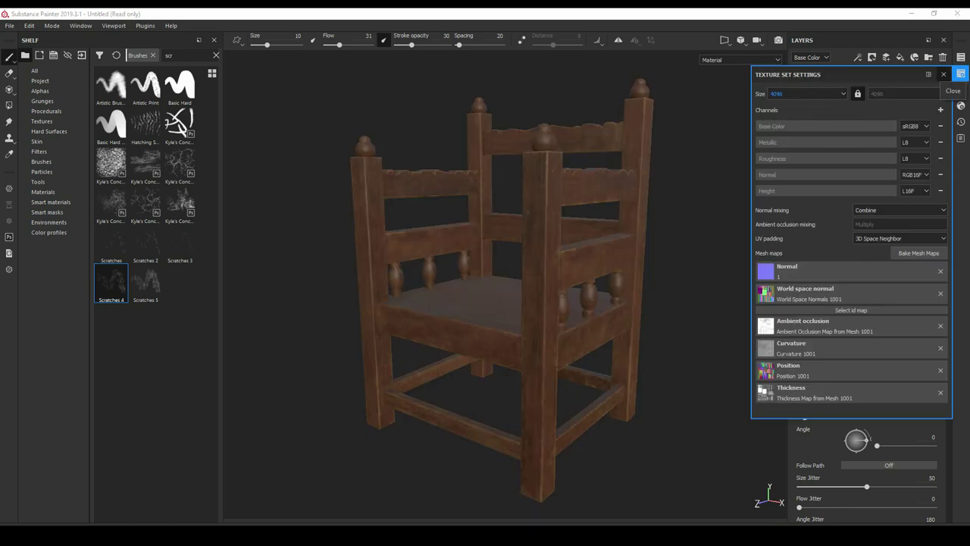
{"action": "left_click", "coordinate": [962, 73]}
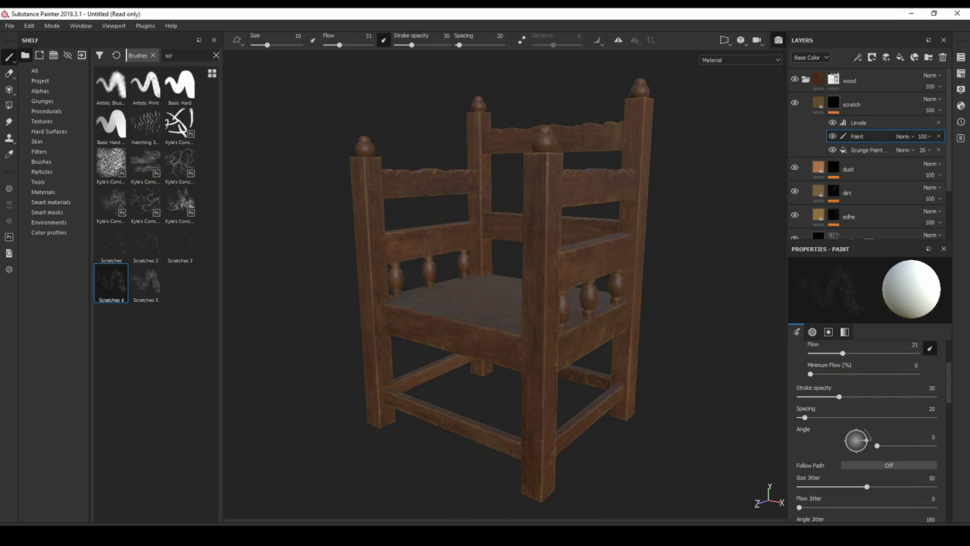
{"action": "left_click", "coordinate": [778, 40]}
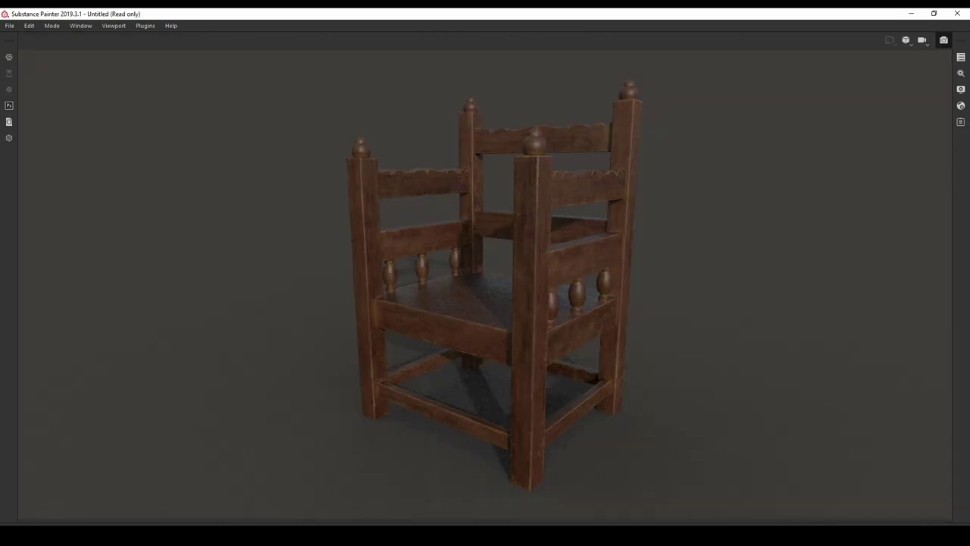
- Darken the Dome clear colour in Display Settings to RGB 0.038, 0.034, 0.034
{"action": "left_click", "coordinate": [961, 89]}
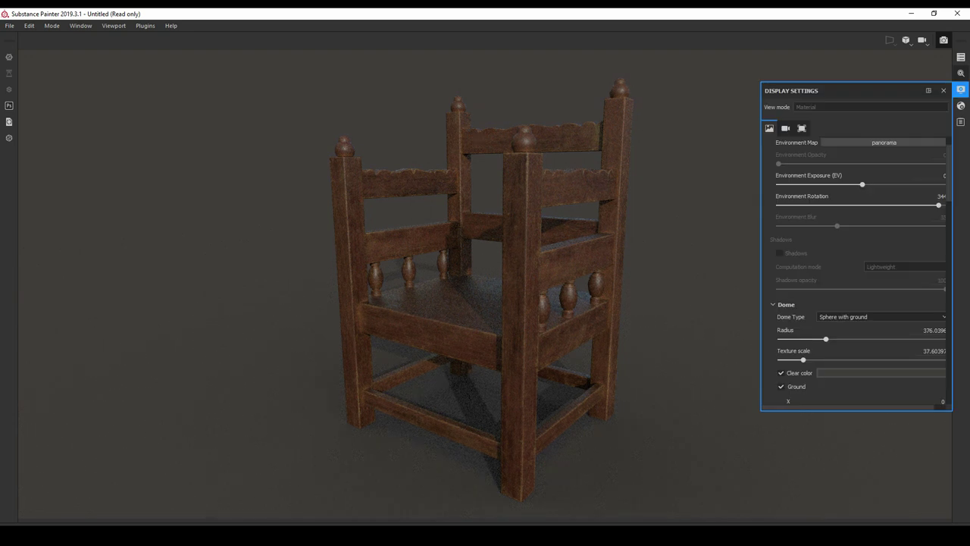
{"action": "left_click", "coordinate": [961, 73]}
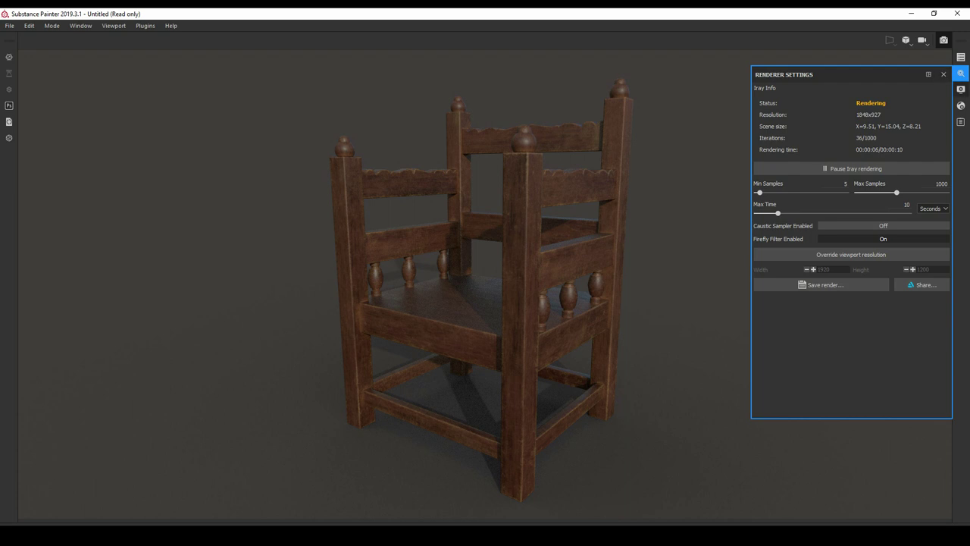
{"action": "left_click", "coordinate": [961, 89]}
{"action": "scroll", "coordinate": [879, 342], "scroll_direction": "down", "scroll_amount": 1}
{"action": "left_click", "coordinate": [879, 343]}
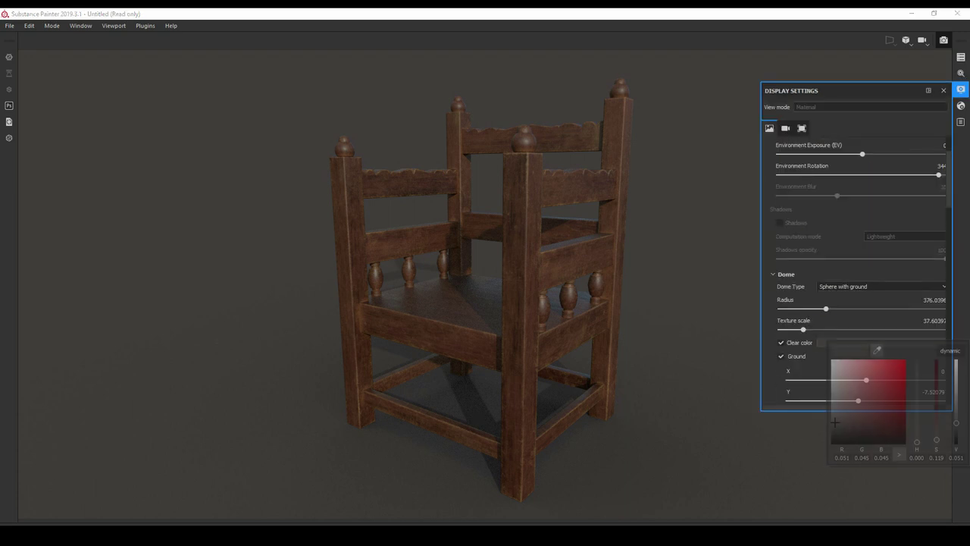
{"action": "left_click_drag", "start_coordinate": [835, 421], "coordinate": [834, 424]}
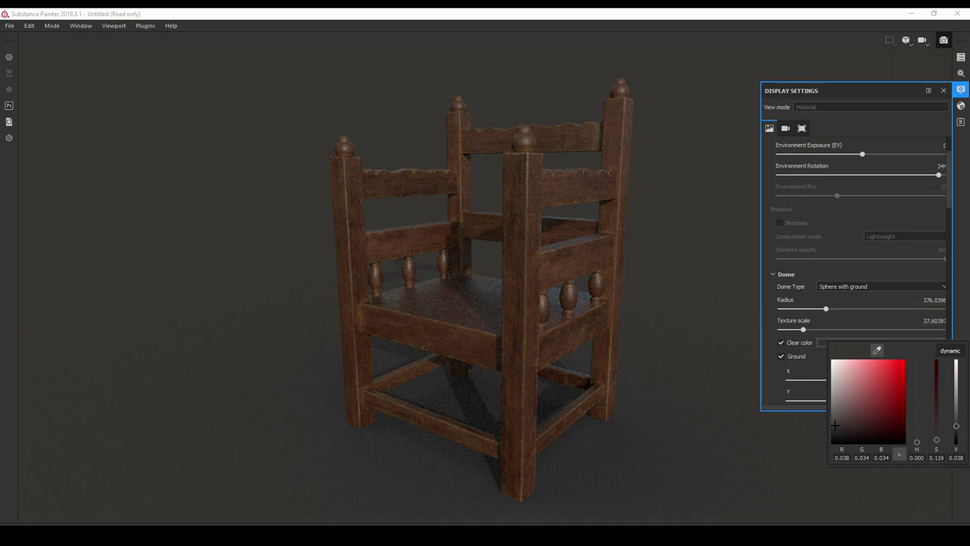
{"action": "left_click", "coordinate": [944, 90]}
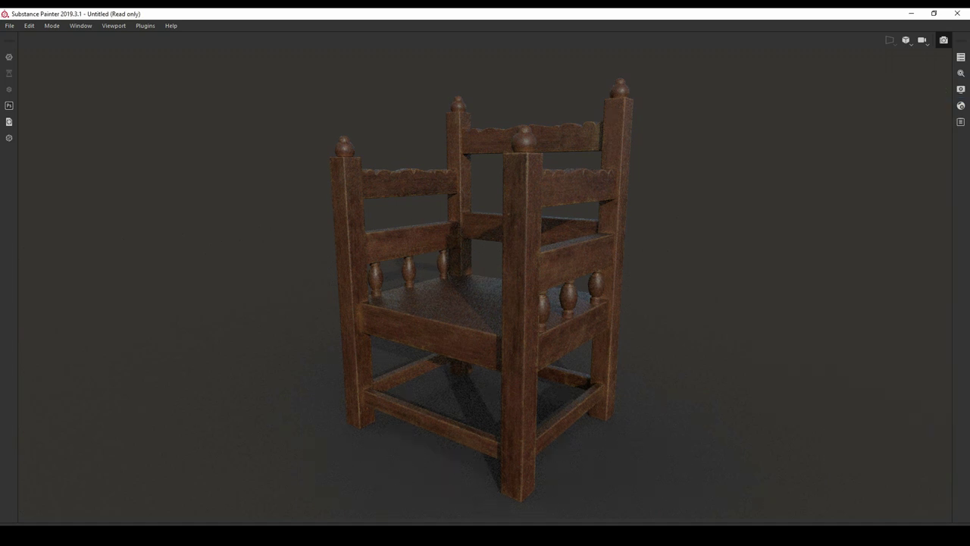